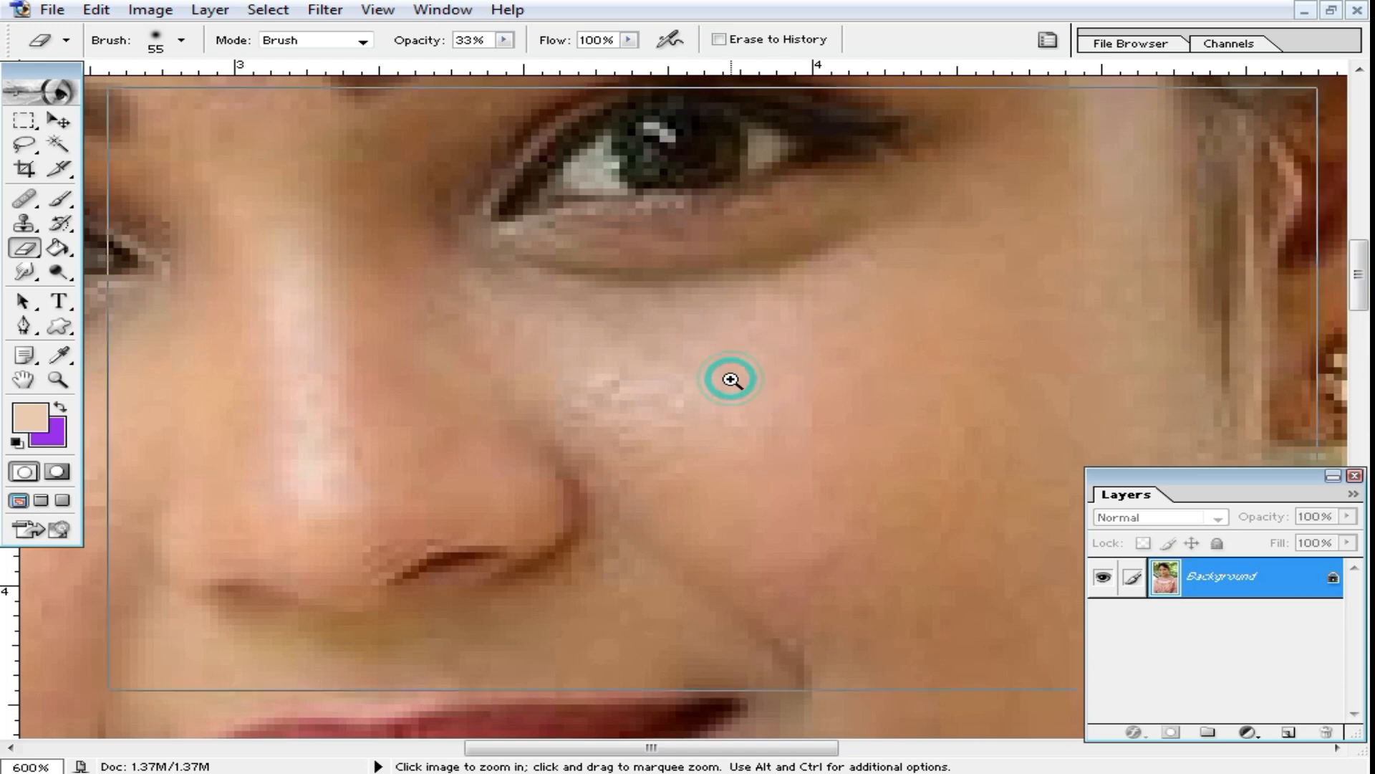
Step: Examine the pixelation of the portrait's skin around the eyes, nose and lips at high magnification
drag(688, 428, 713, 142)
alt+click(738, 416)
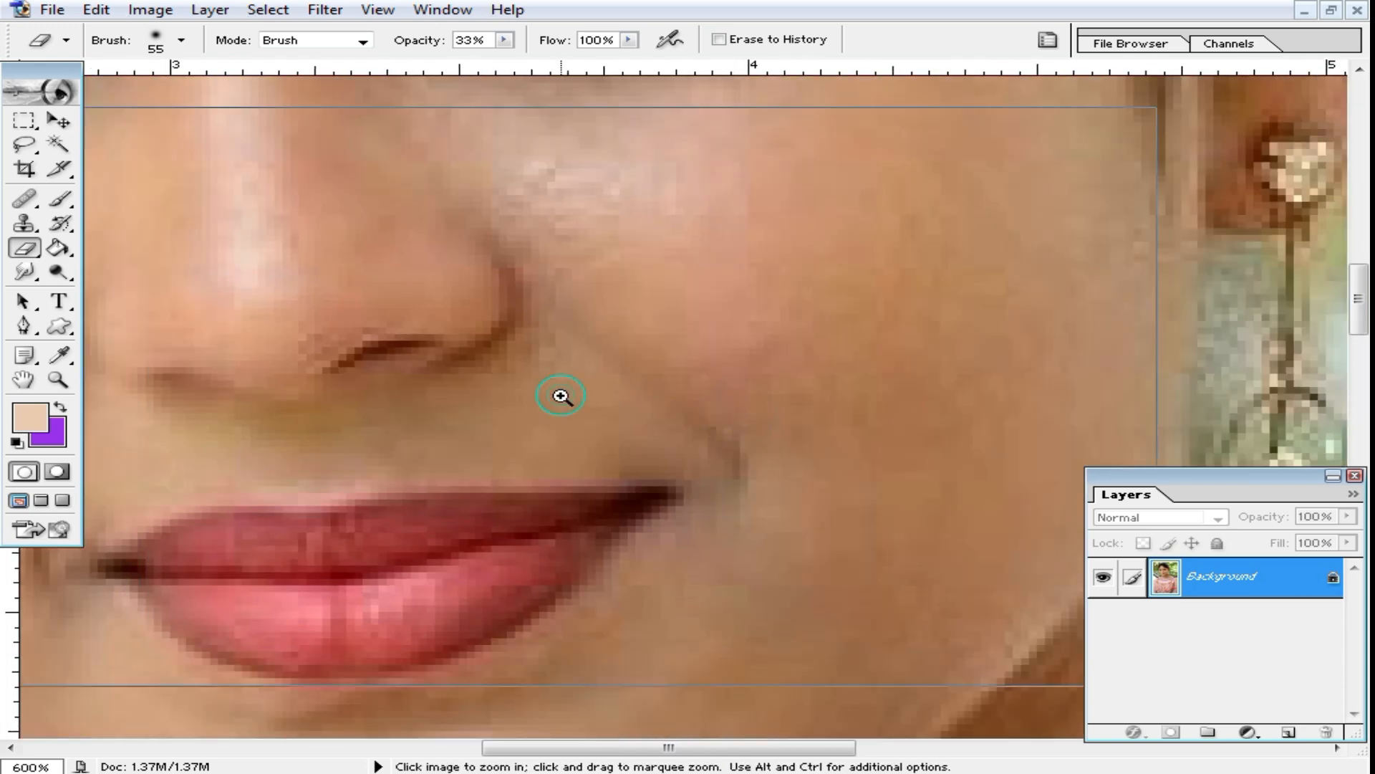
click(562, 393)
click(561, 394)
click(561, 393)
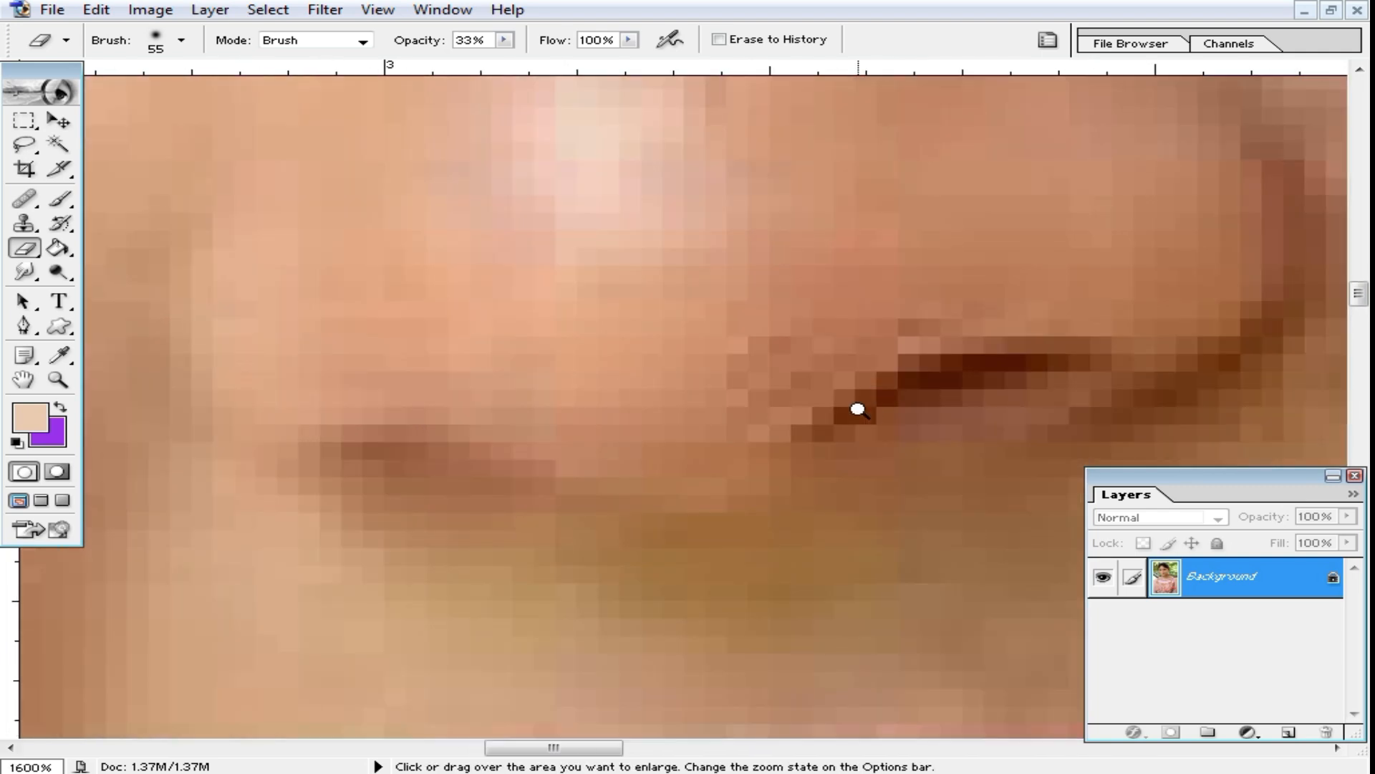
drag(858, 409, 810, 245)
alt+click(804, 356)
alt+click(805, 356)
drag(696, 301, 830, 449)
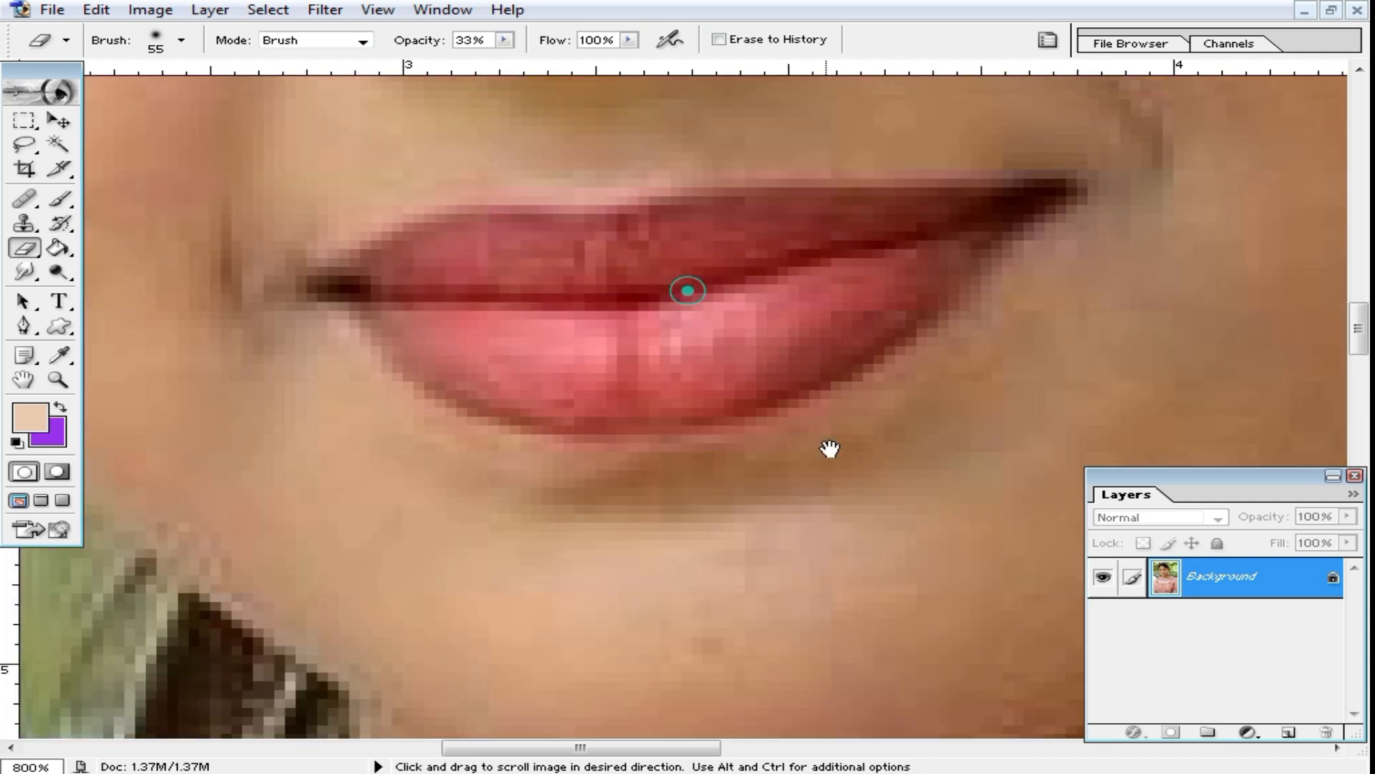
alt+click(700, 356)
alt+click(699, 354)
alt+click(696, 352)
scroll(666, 344, up, 1)
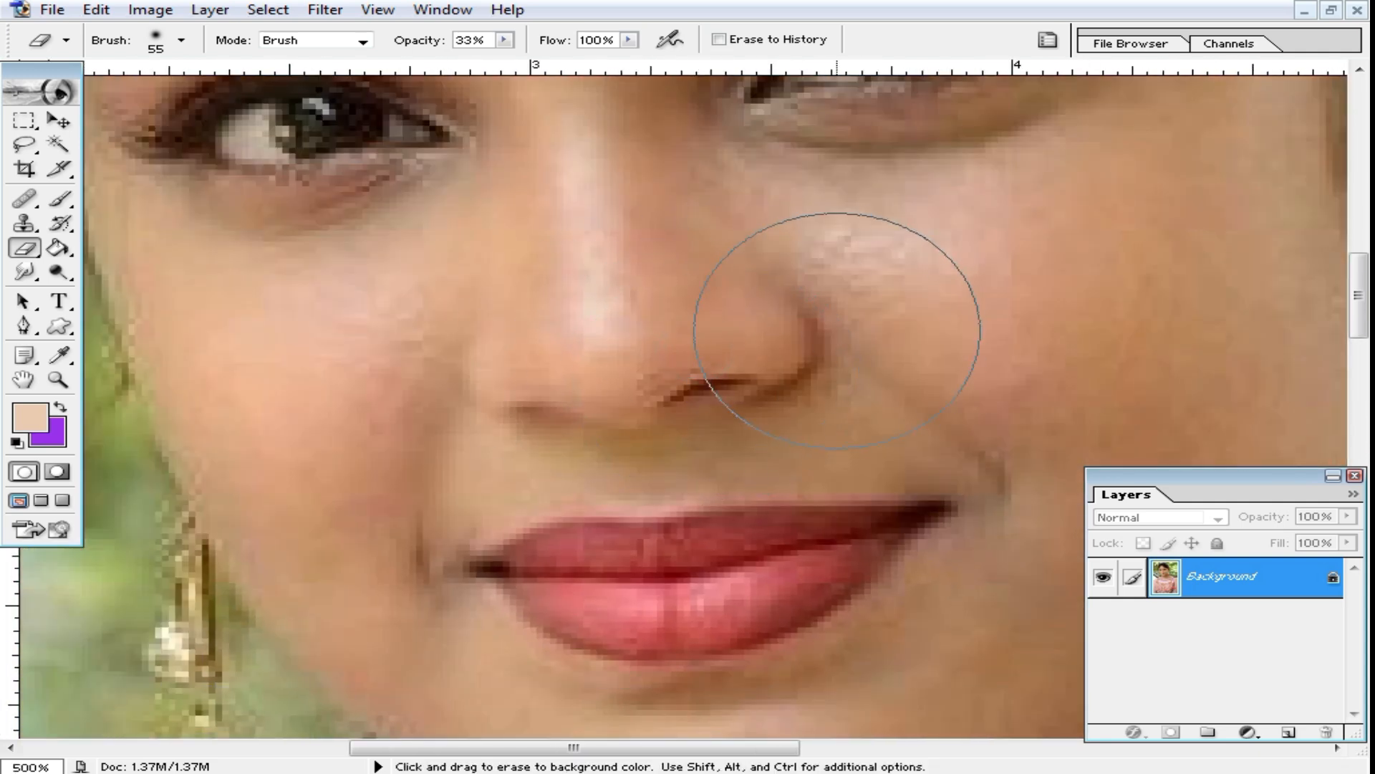
Step: Resample the image to a resolution of 500 pixels/inch using Bicubic interpolation, with proportions constrained
click(149, 9)
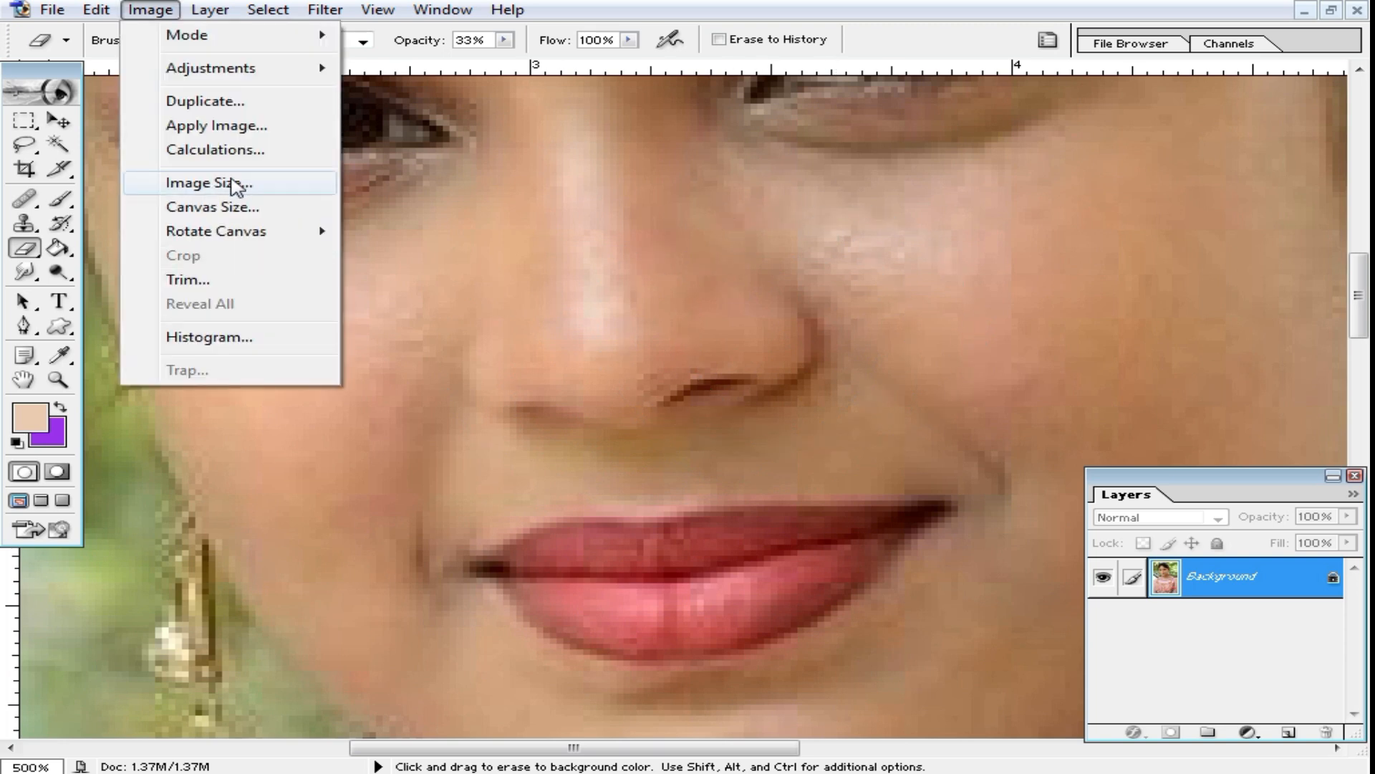
click(240, 184)
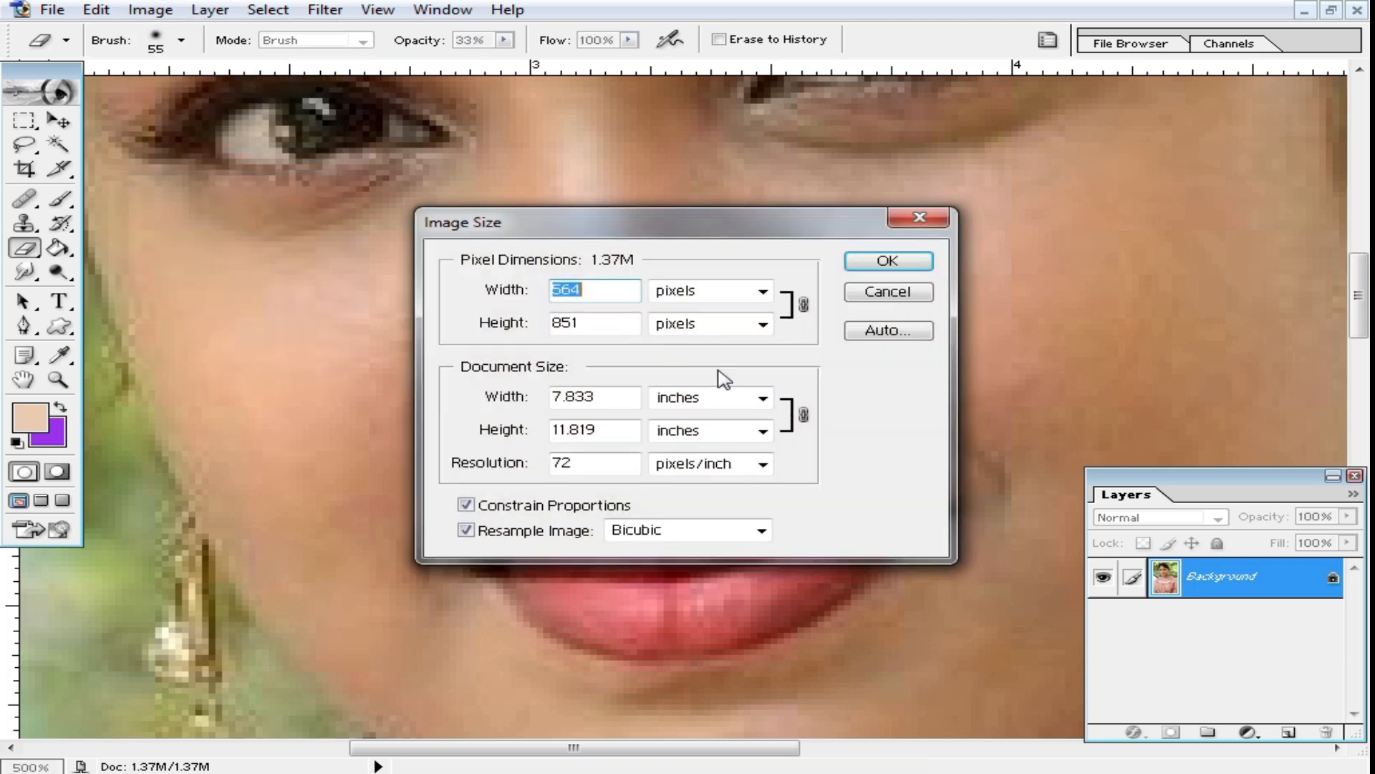
drag(741, 218, 866, 205)
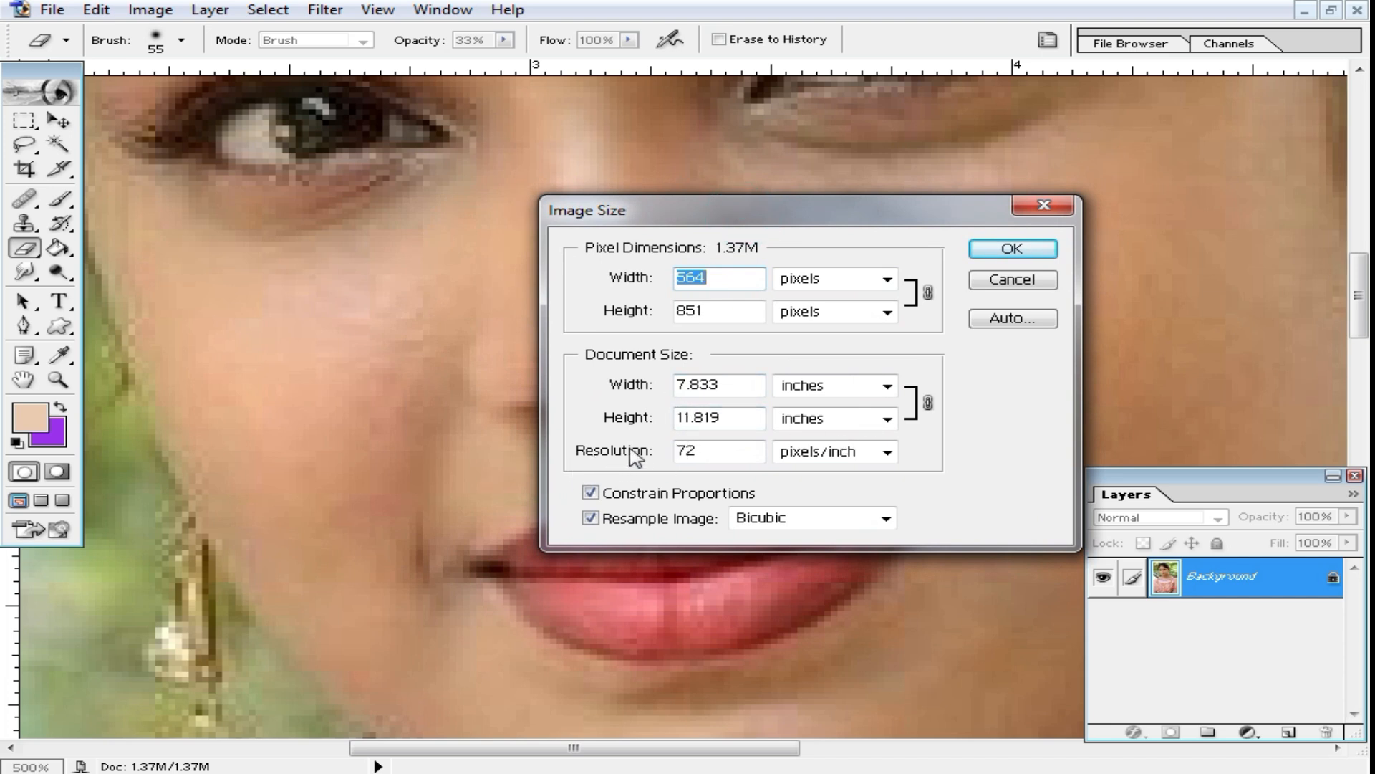
double_click(720, 451)
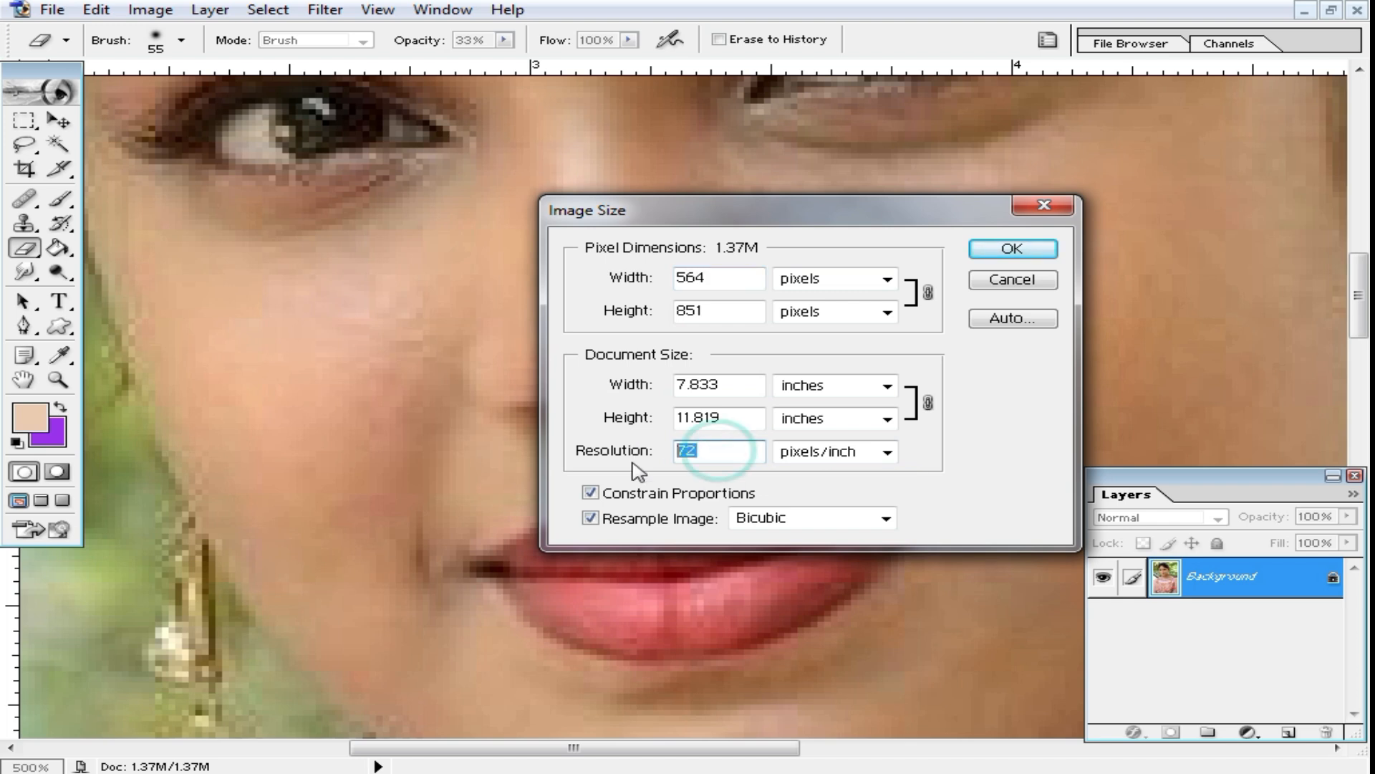
text(5)
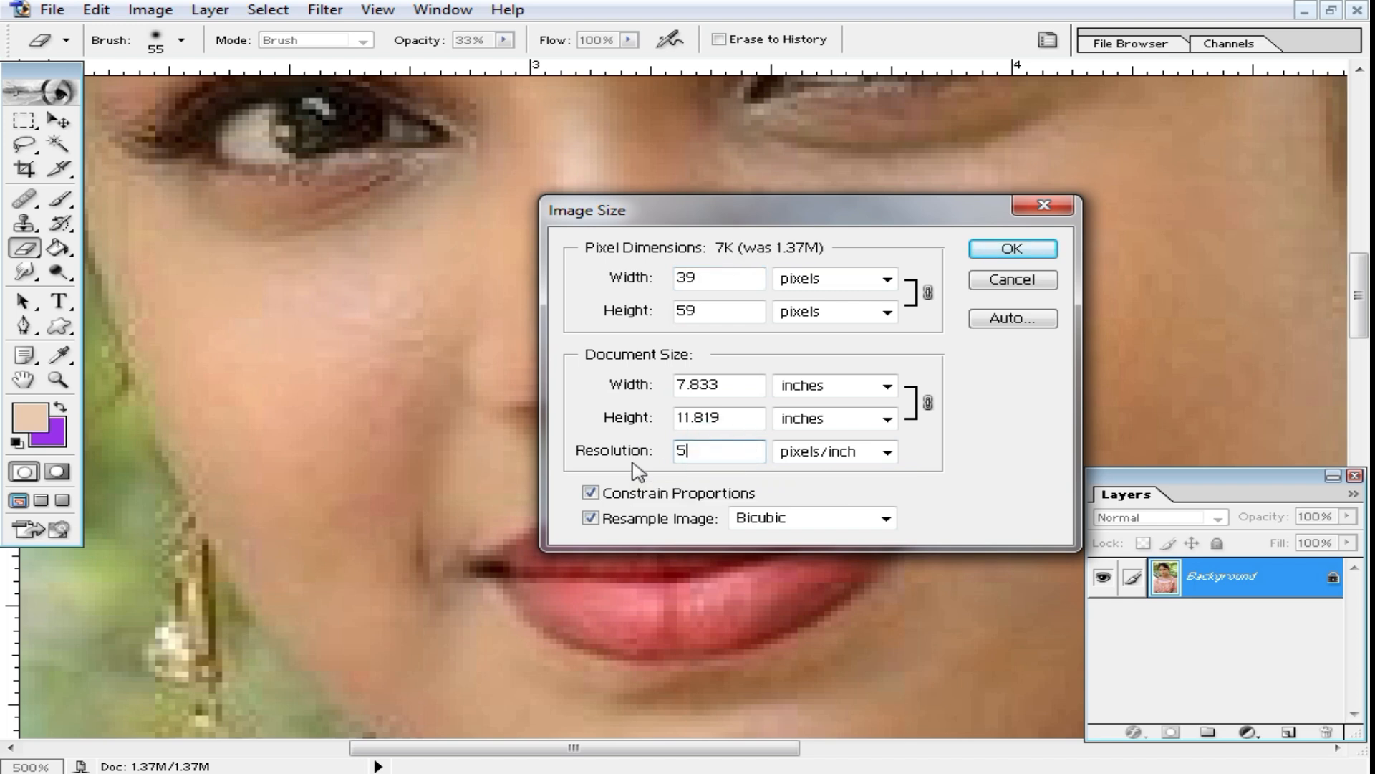
text(00)
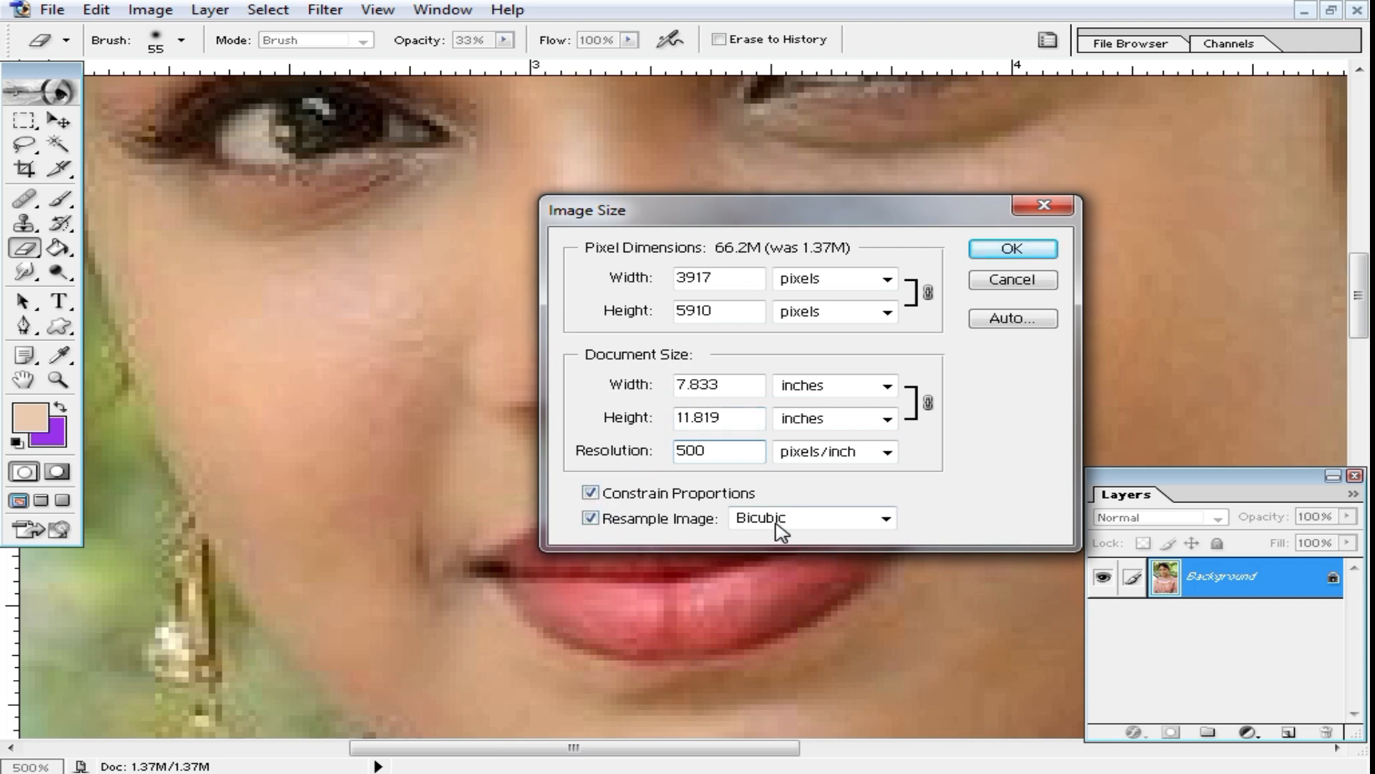
click(892, 521)
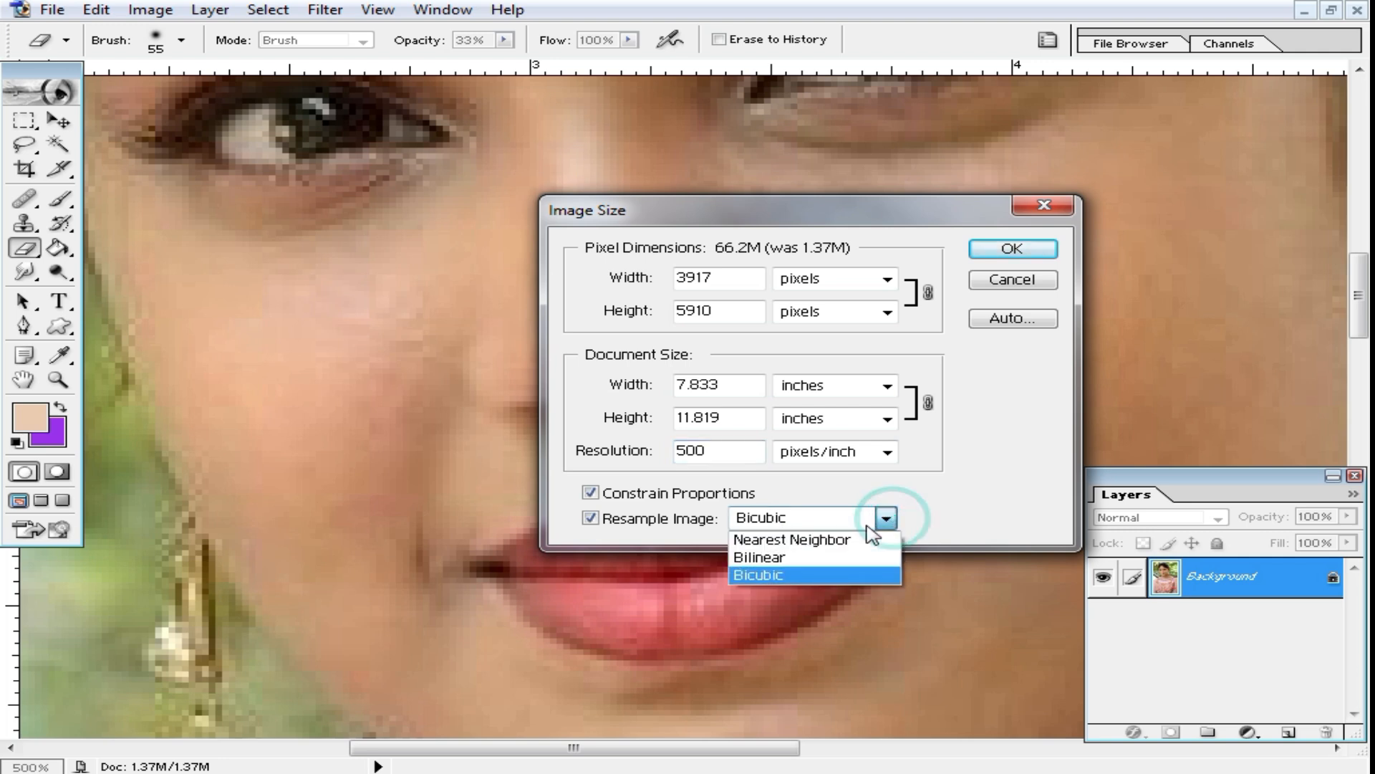
click(780, 574)
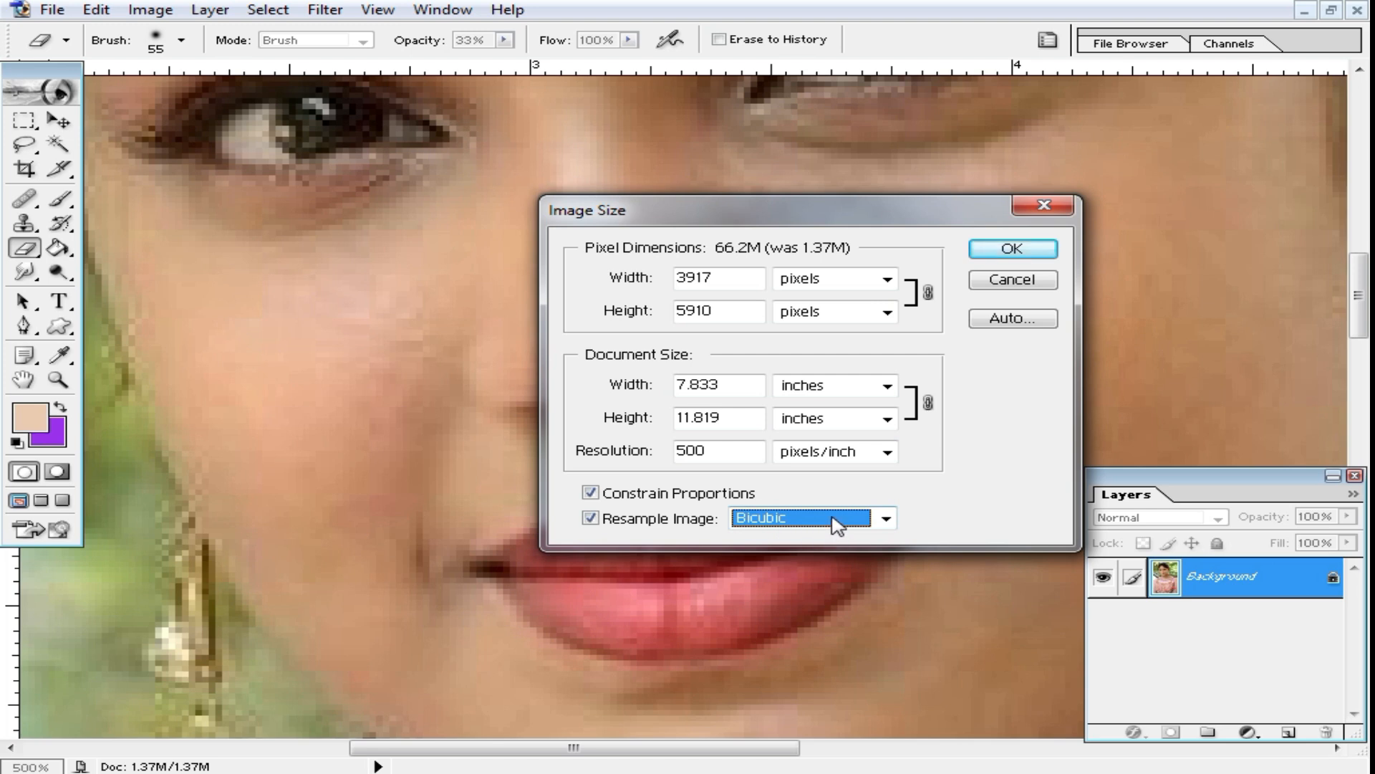
click(1023, 251)
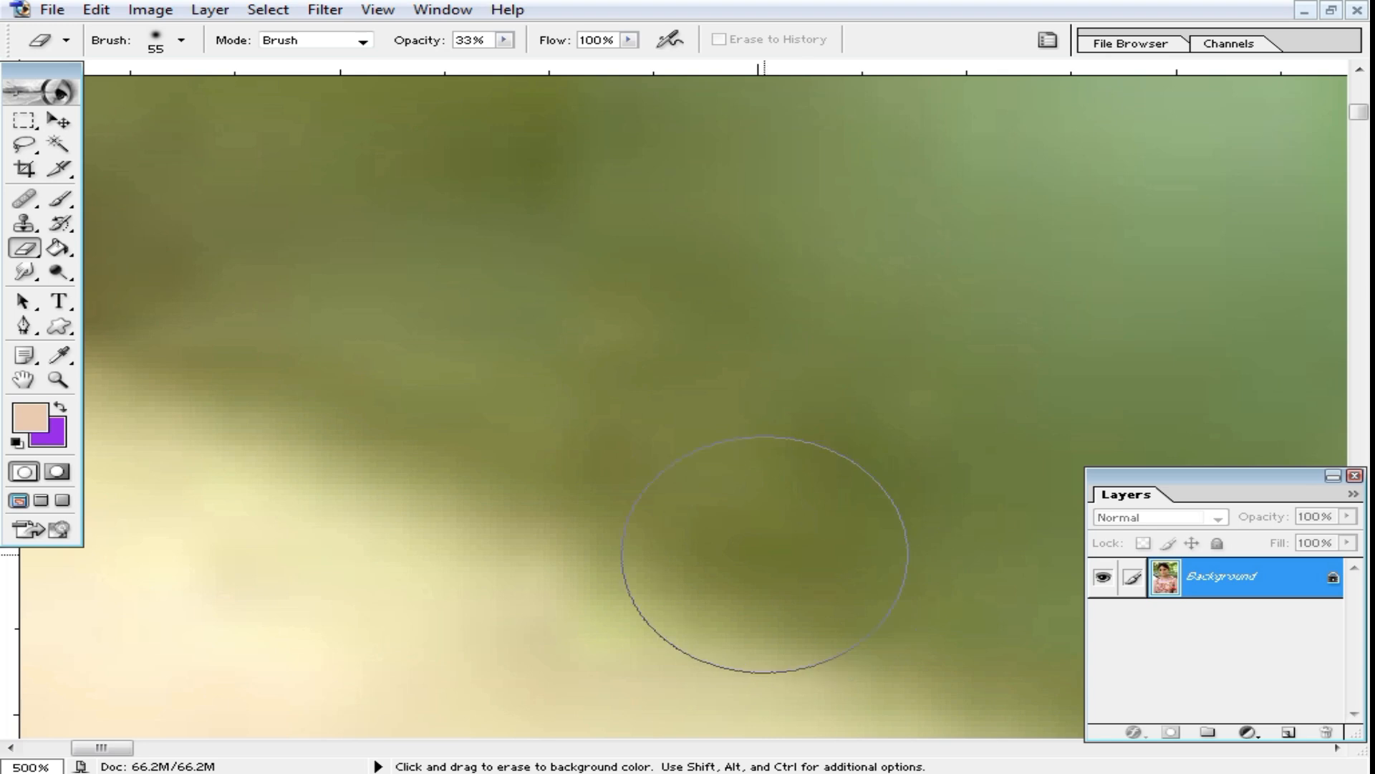
Step: Inspect the smoothness of the resampled skin between the nose and the lips at up to 800% magnification or more
key(ctrl+alt+space)
click(655, 493)
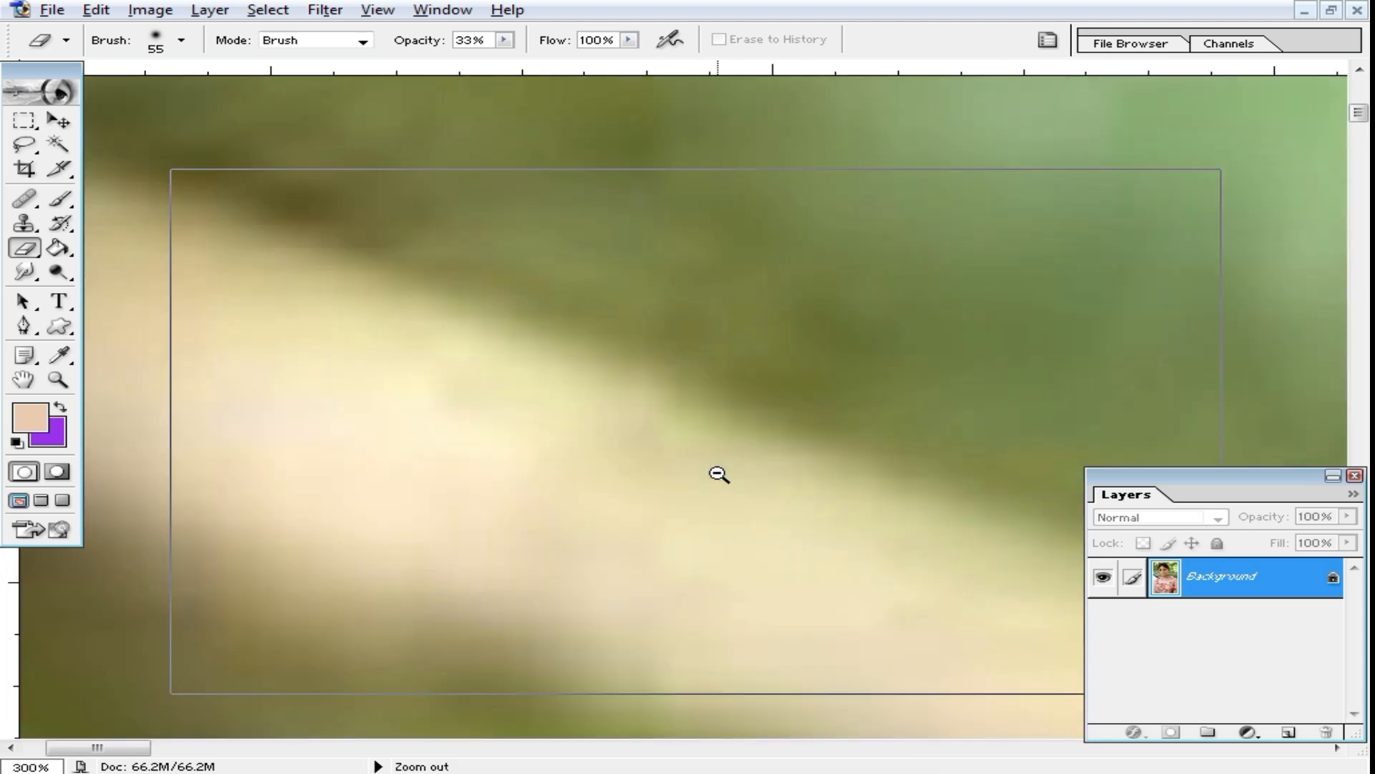
click(715, 470)
click(715, 470)
click(717, 473)
key(space)
drag(688, 562, 694, 325)
key(ctrl+space)
click(648, 387)
click(644, 459)
click(624, 319)
click(748, 400)
click(686, 396)
click(623, 362)
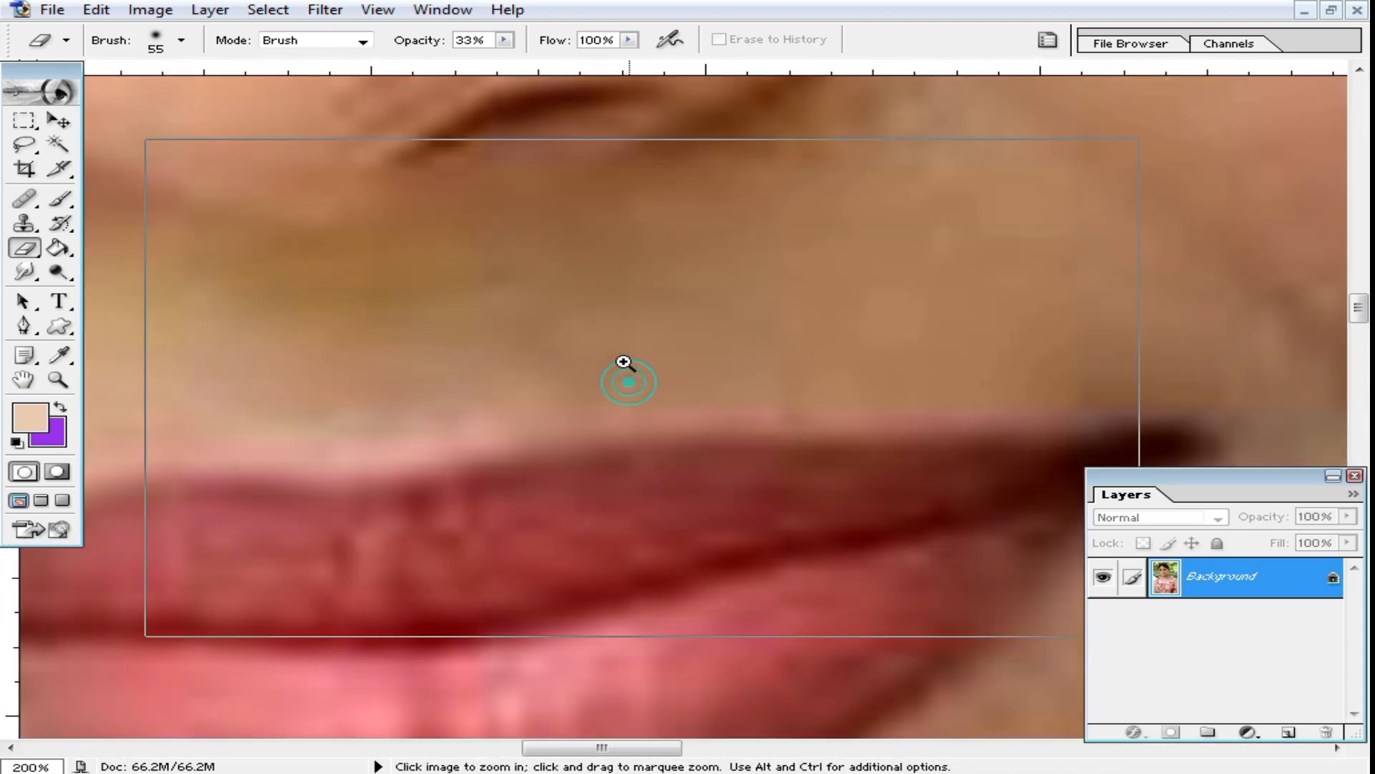
click(623, 362)
click(623, 359)
click(619, 357)
click(616, 356)
click(619, 354)
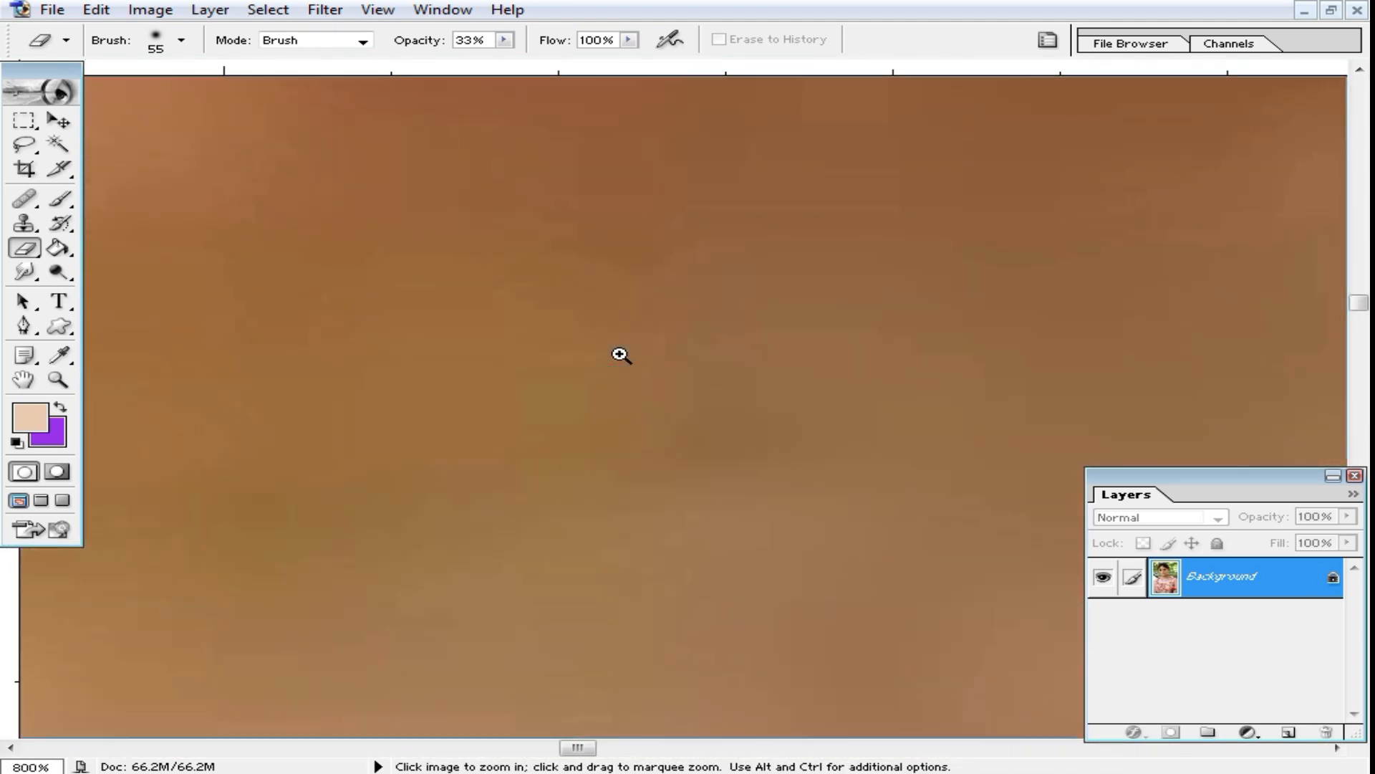
alt+click(620, 354)
alt+click(620, 355)
Step: Review the whole face of the resampled portrait at reduced magnification
alt+click(651, 415)
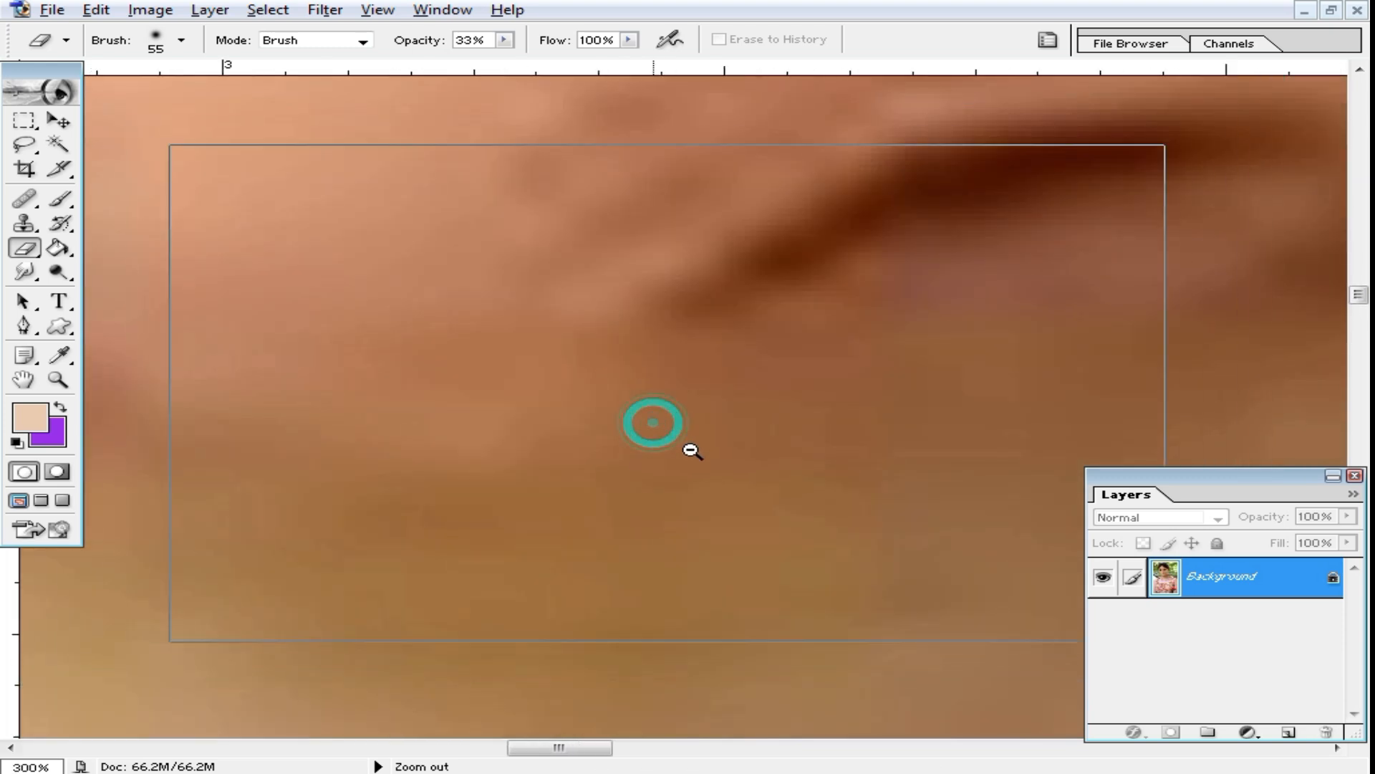
alt+click(691, 451)
alt+click(700, 449)
alt+click(717, 487)
alt+click(740, 525)
alt+click(744, 524)
mouse_move(826, 393)
mouse_down()
mouse_move(666, 455)
mouse_move(700, 466)
mouse_move(699, 450)
mouse_up()
alt+click(654, 451)
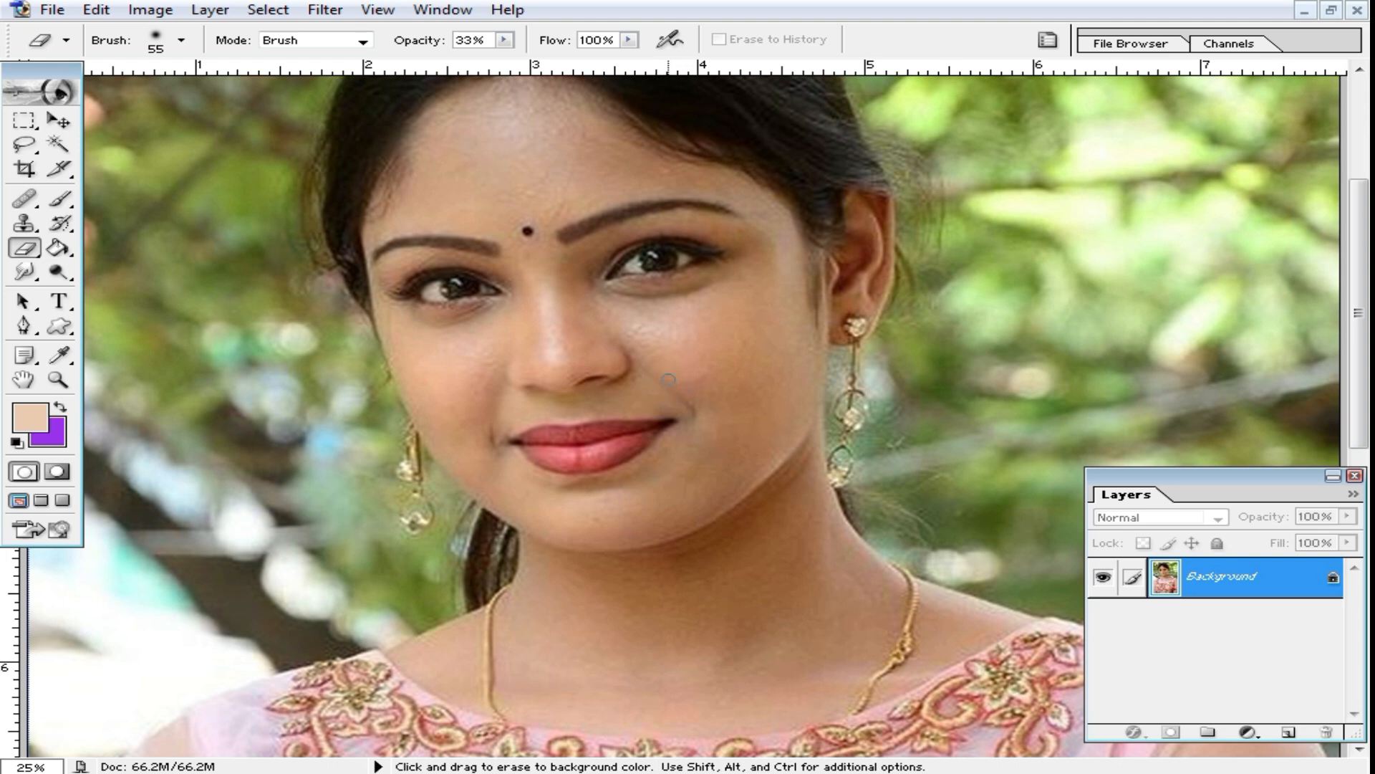
ctrl+click(638, 390)
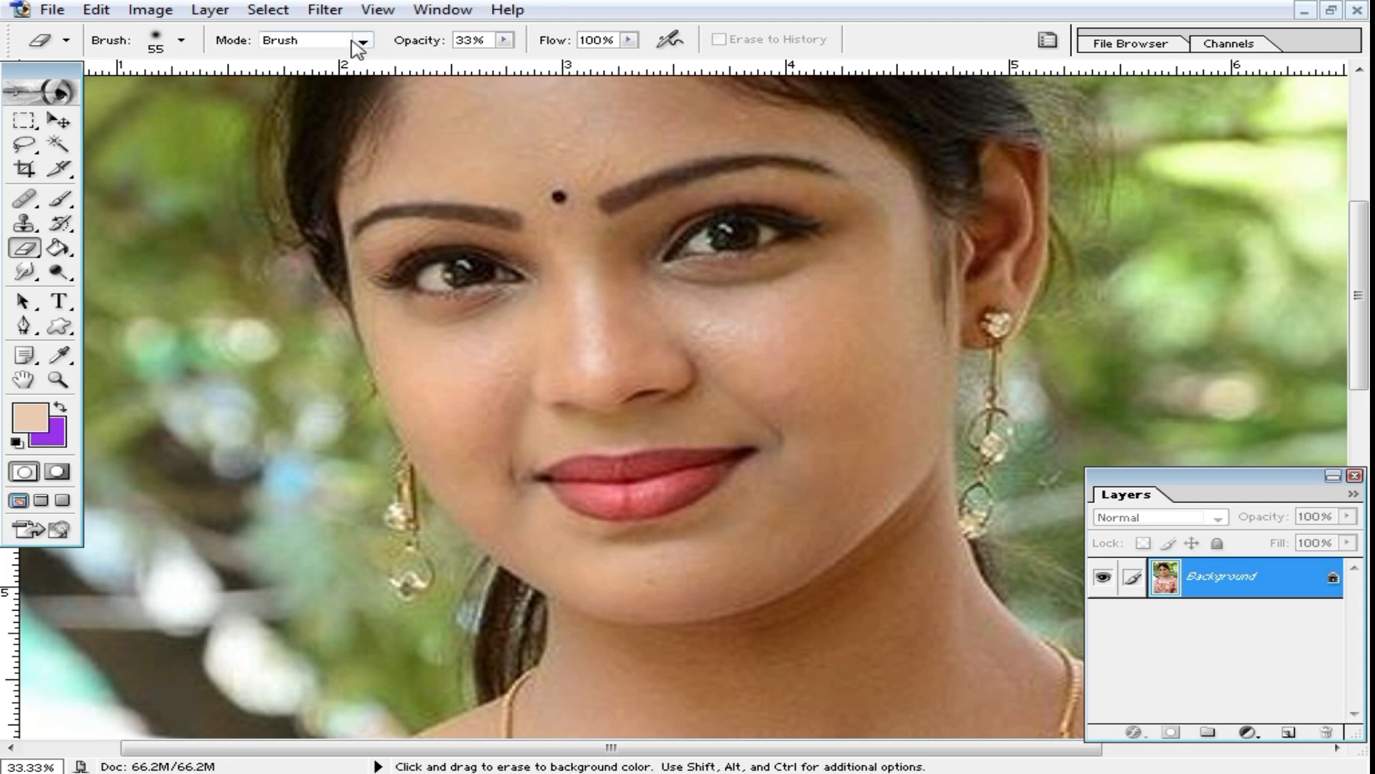
Step: Show the Actions palette, and move and resize it to fit above the Layers palette with its last sets listed
click(443, 10)
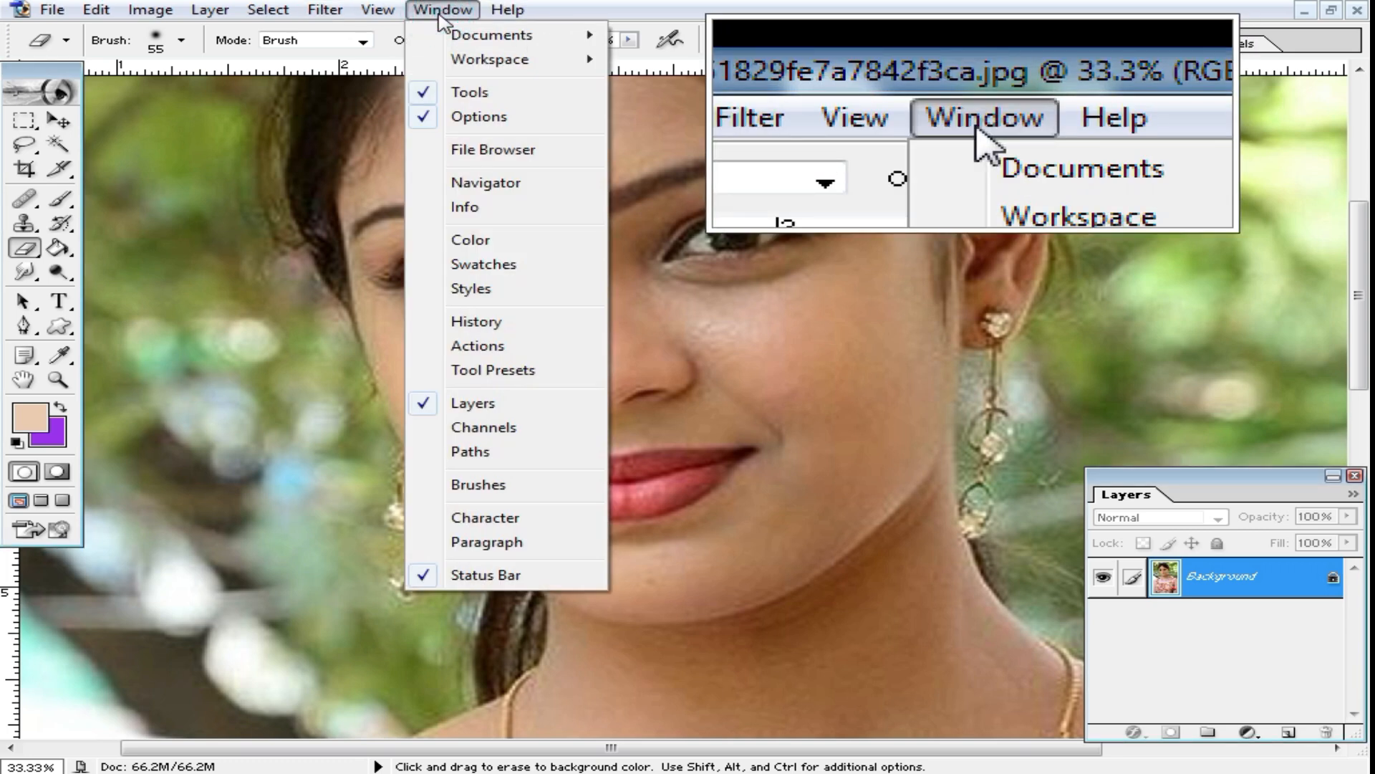
click(473, 351)
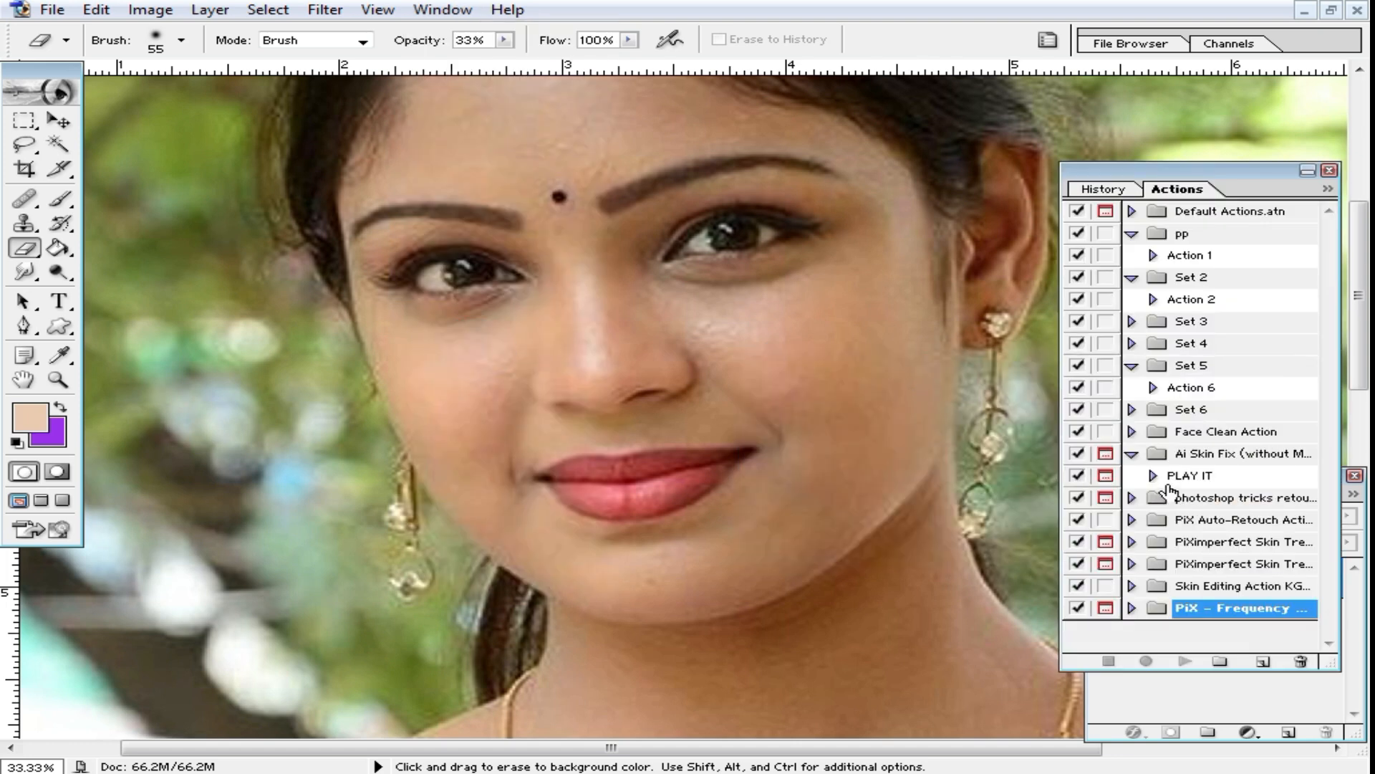
scroll(1241, 575, down, 1)
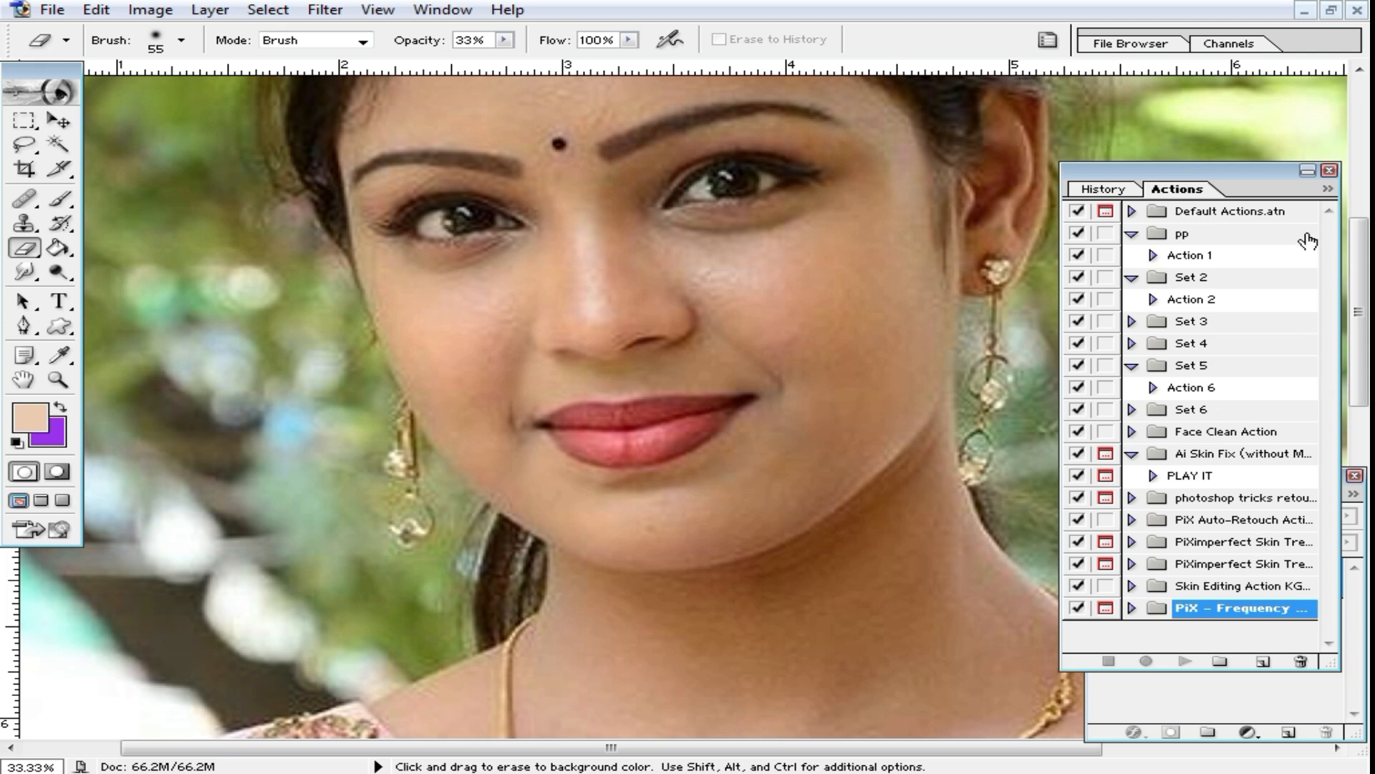
drag(1249, 185, 1227, 127)
drag(1313, 609, 1275, 351)
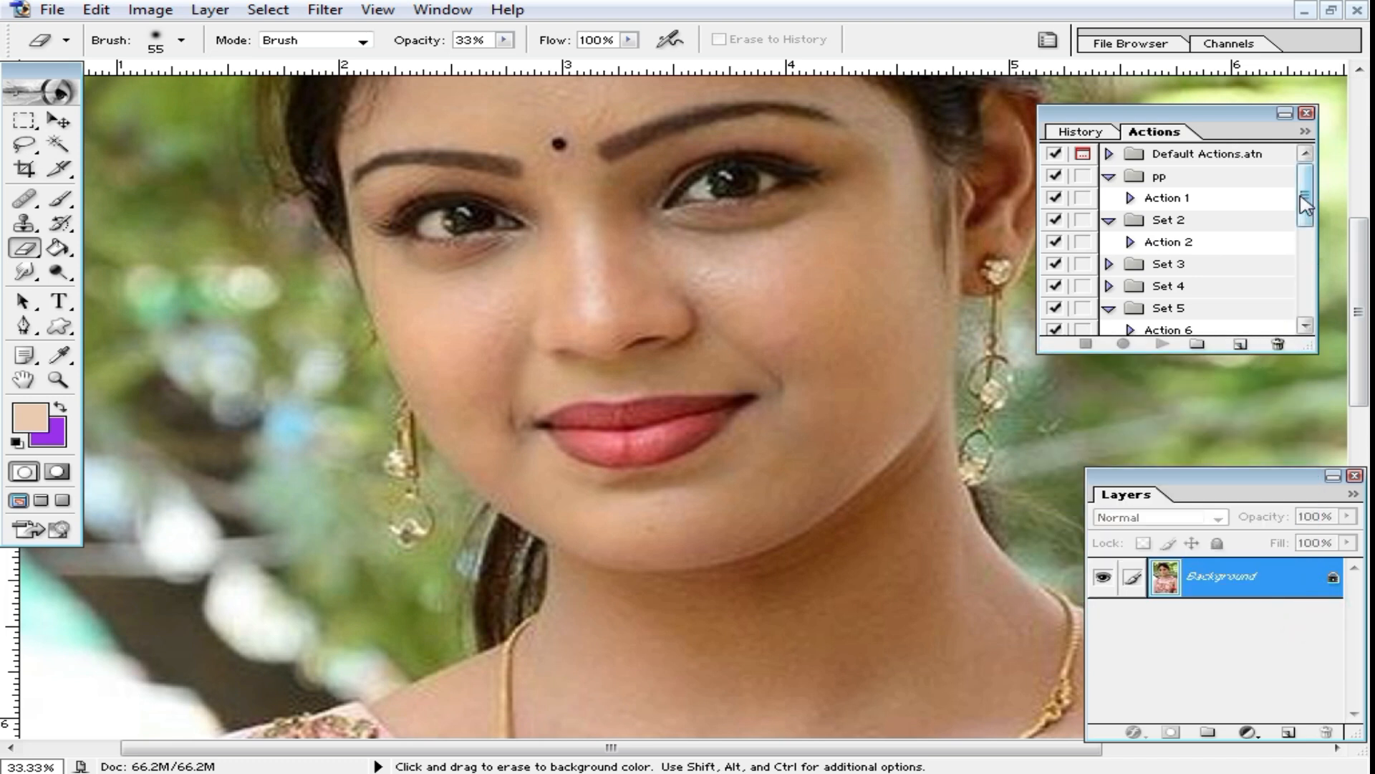
drag(1311, 199, 1314, 300)
drag(1201, 344, 1309, 460)
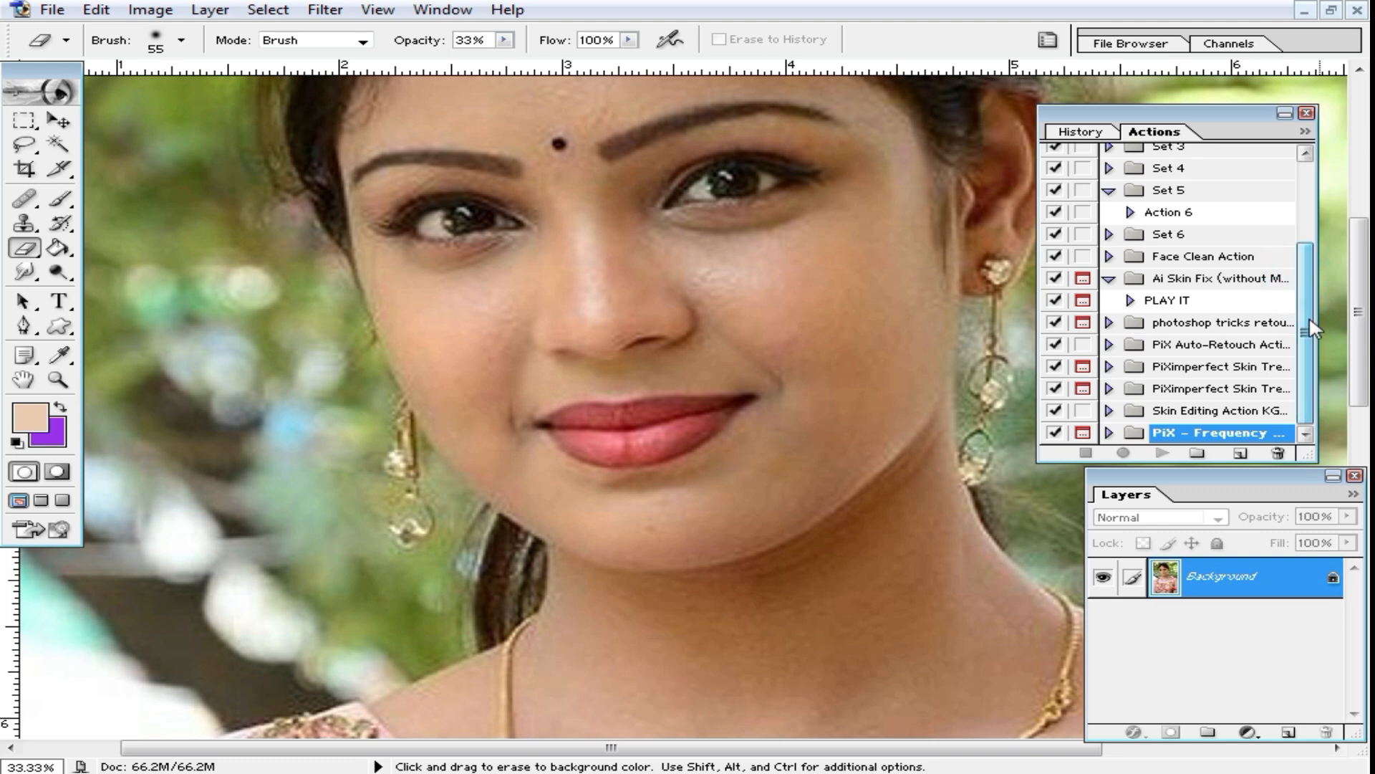
Step: Expand the PiX - Frequency Separation action set and select its FS 16-bit action
click(1110, 433)
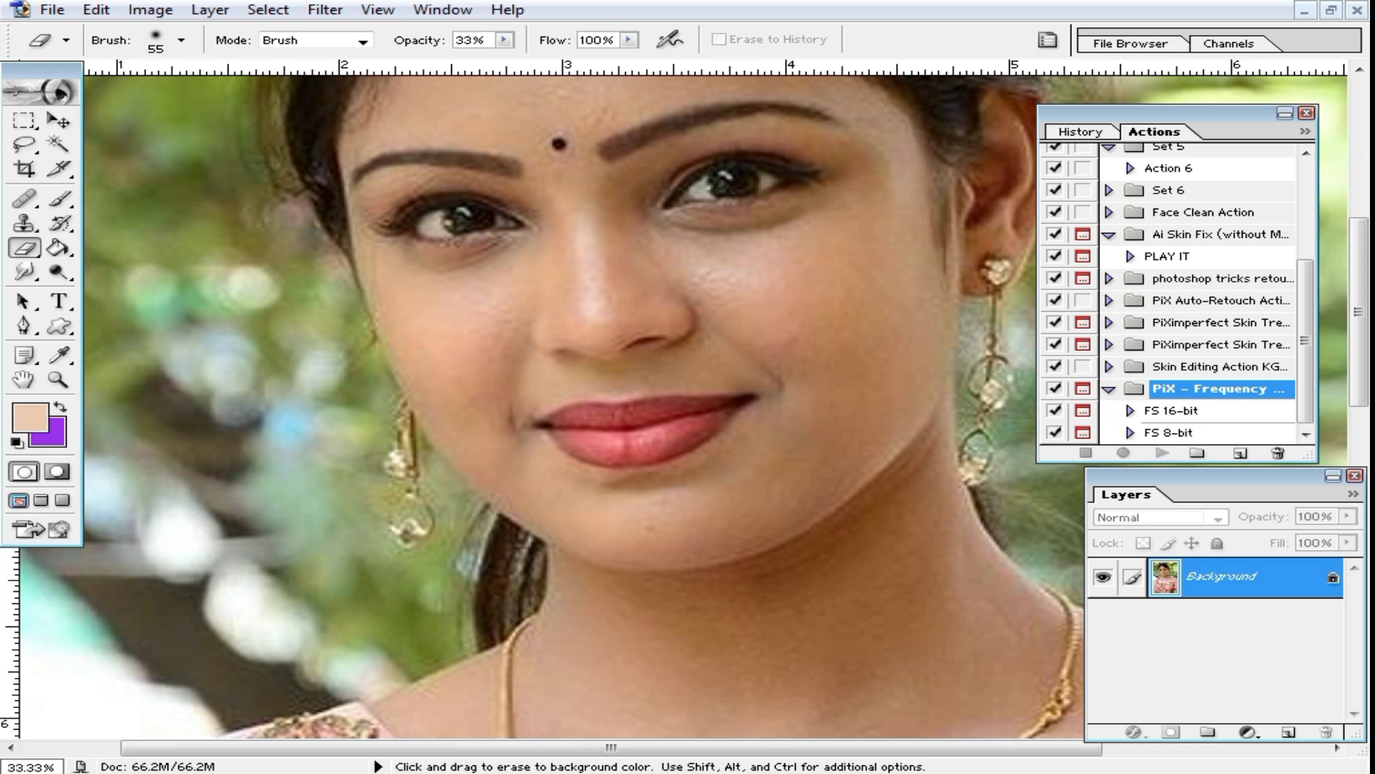
click(1131, 411)
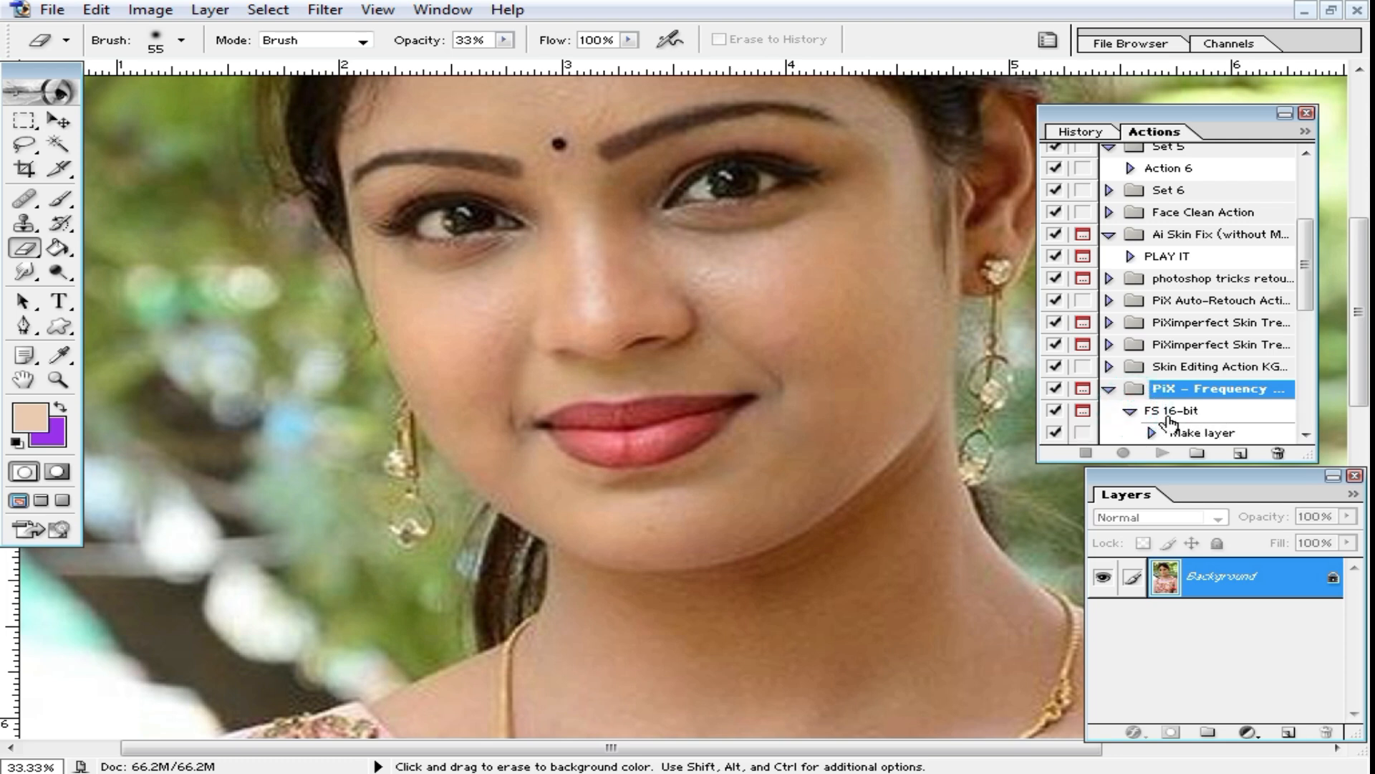
click(1190, 412)
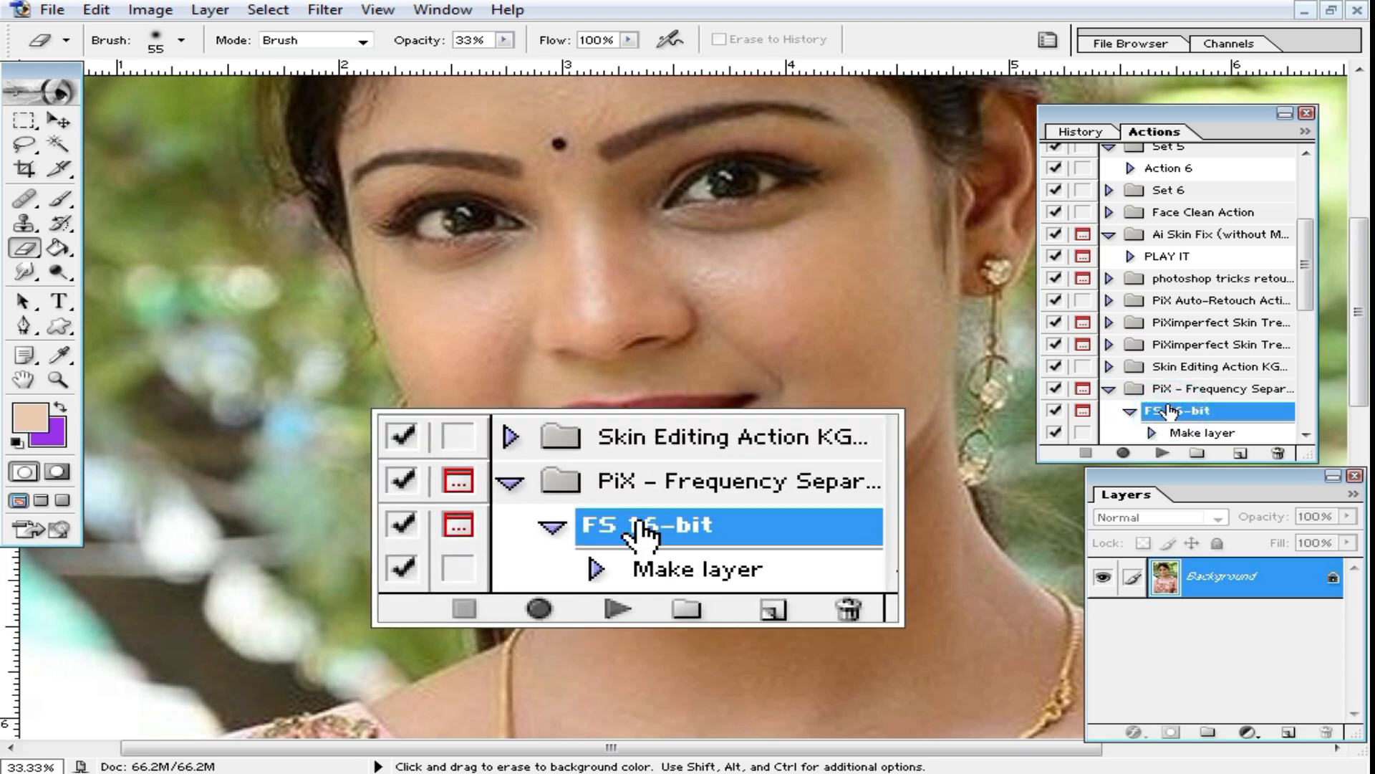
Step: Examine the recorded commands inside the FS 16-bit action, then collapse its command list
click(1110, 390)
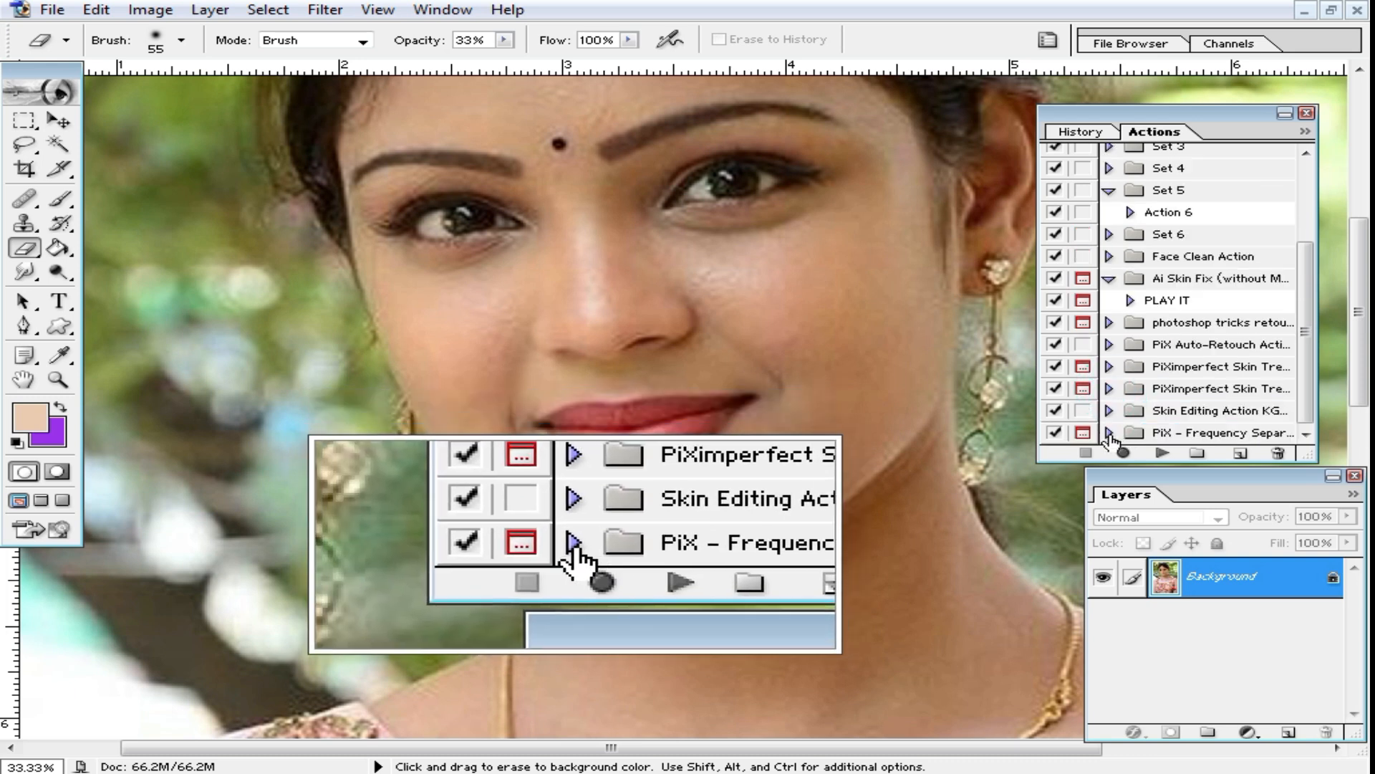
click(1110, 433)
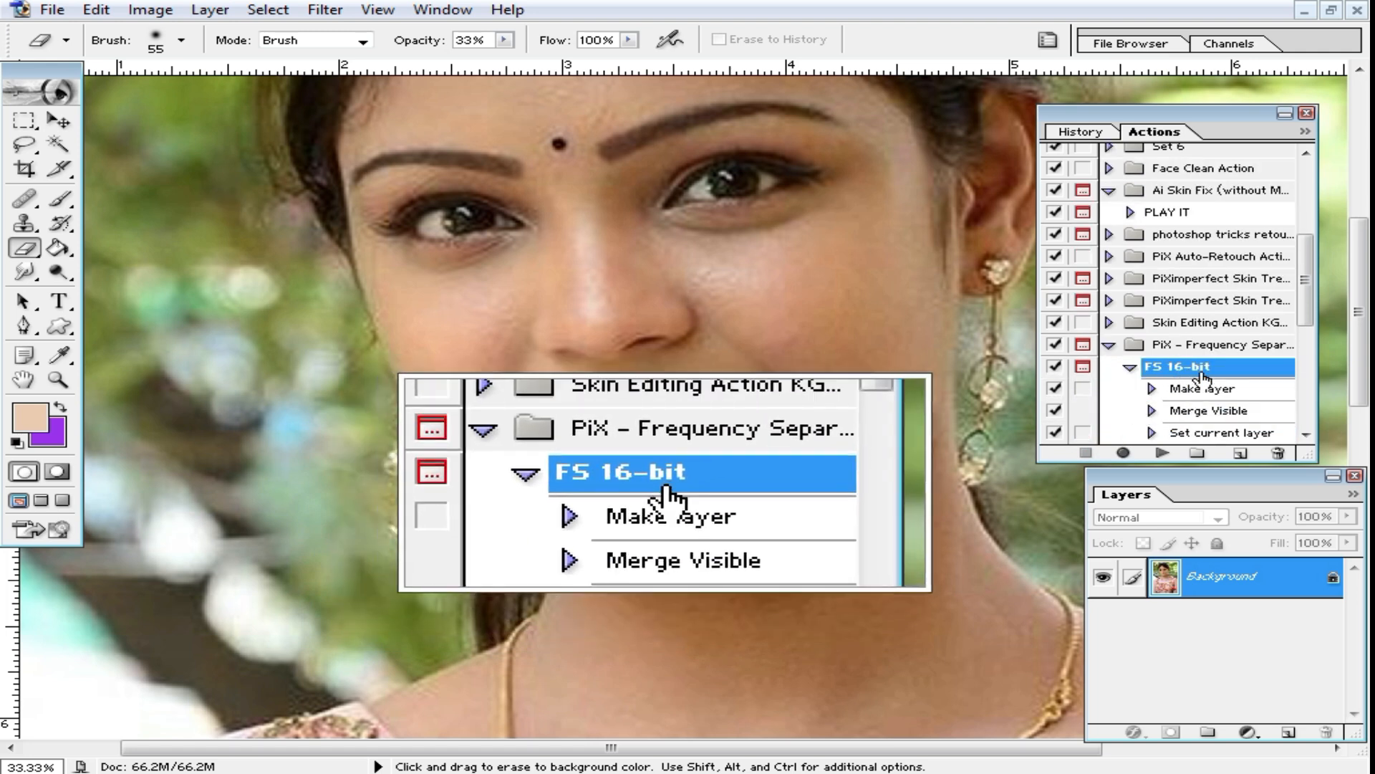
scroll(1178, 374, down, 1)
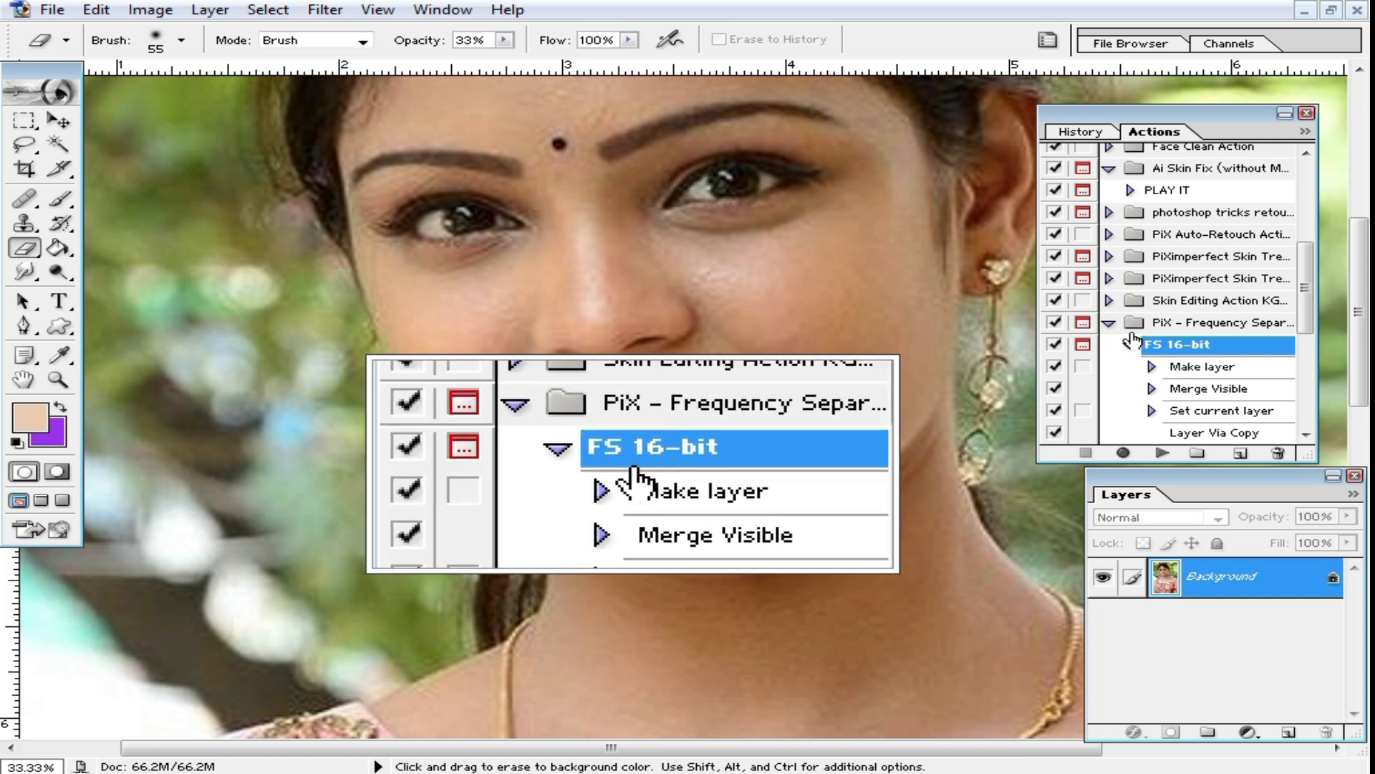
click(1109, 323)
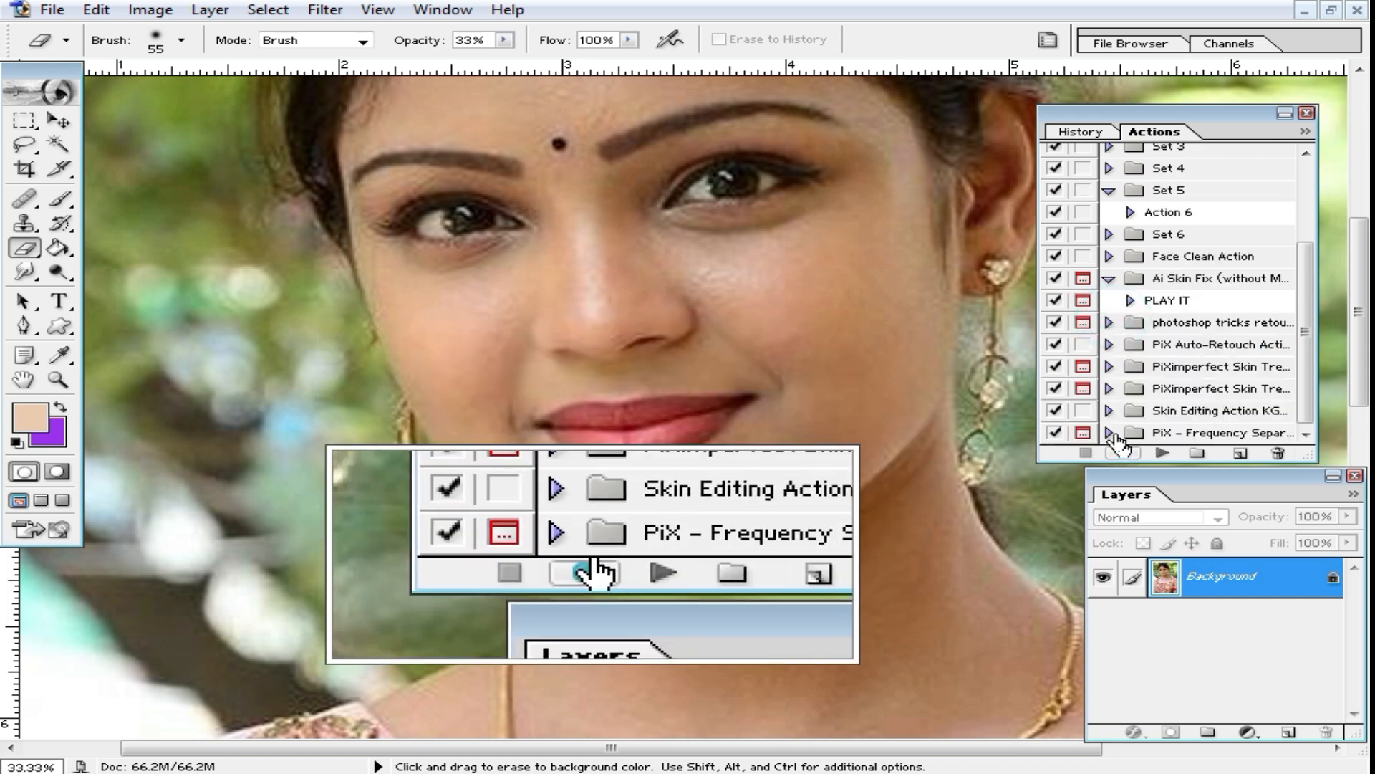
click(1109, 433)
drag(1305, 285, 1327, 415)
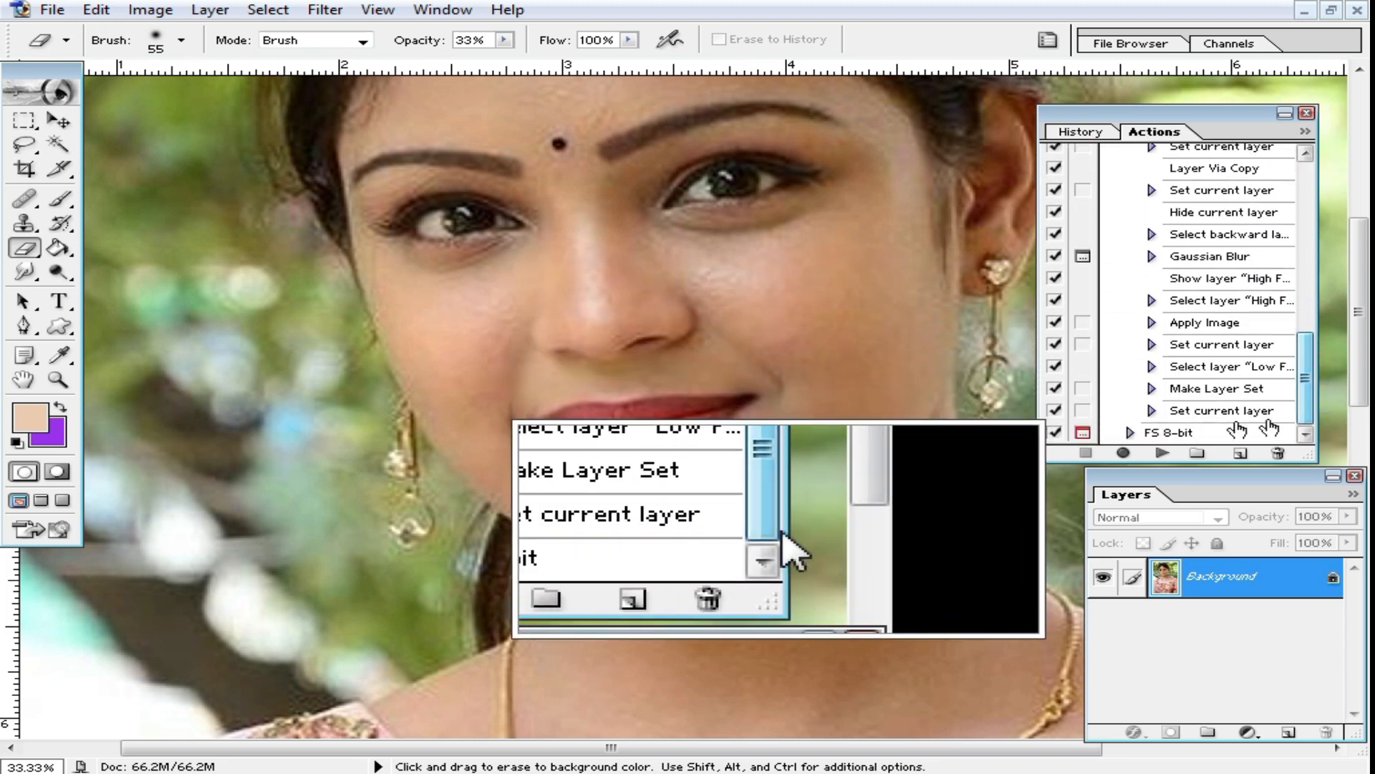
drag(1309, 377, 1308, 344)
click(1131, 185)
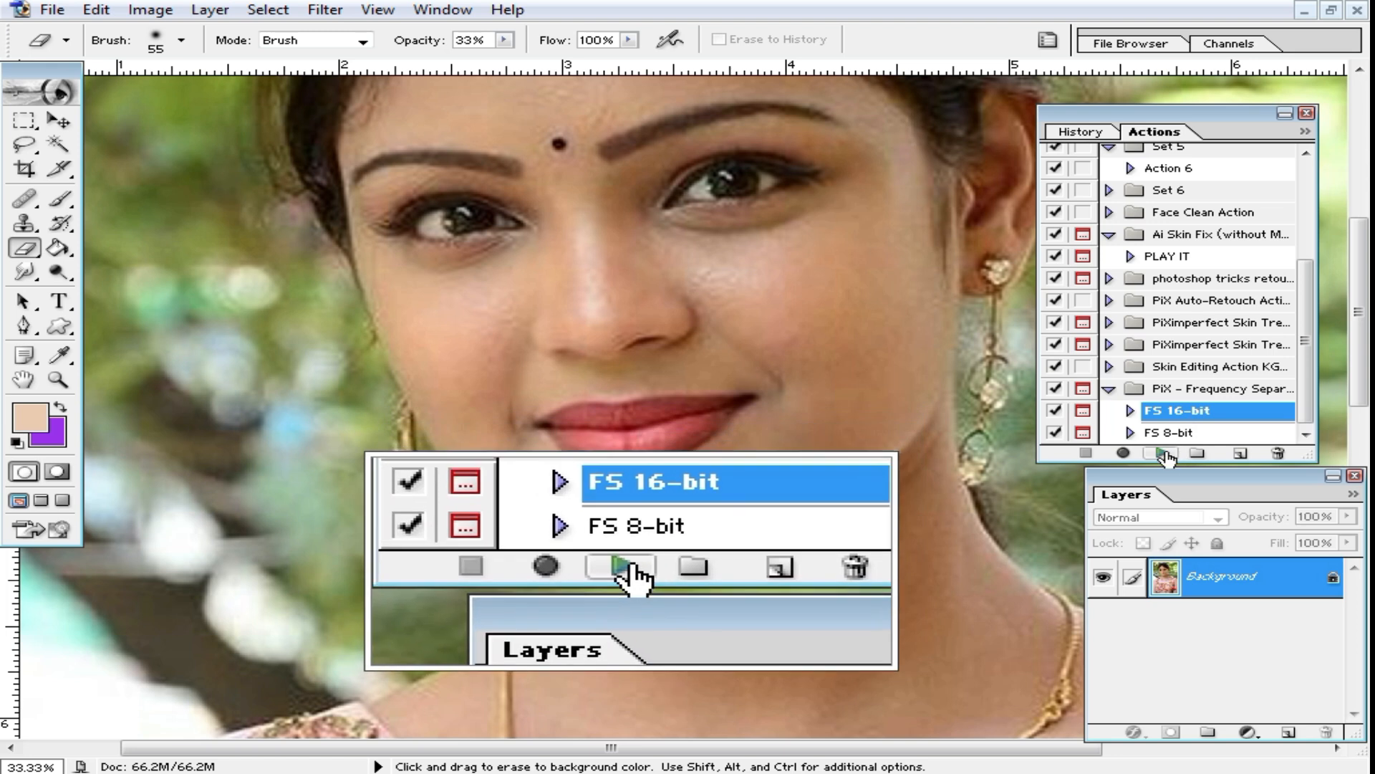
Step: Play the FS 16-bit action with a Gaussian Blur radius of 19.0 pixels for the Low Frequency layer
click(1166, 454)
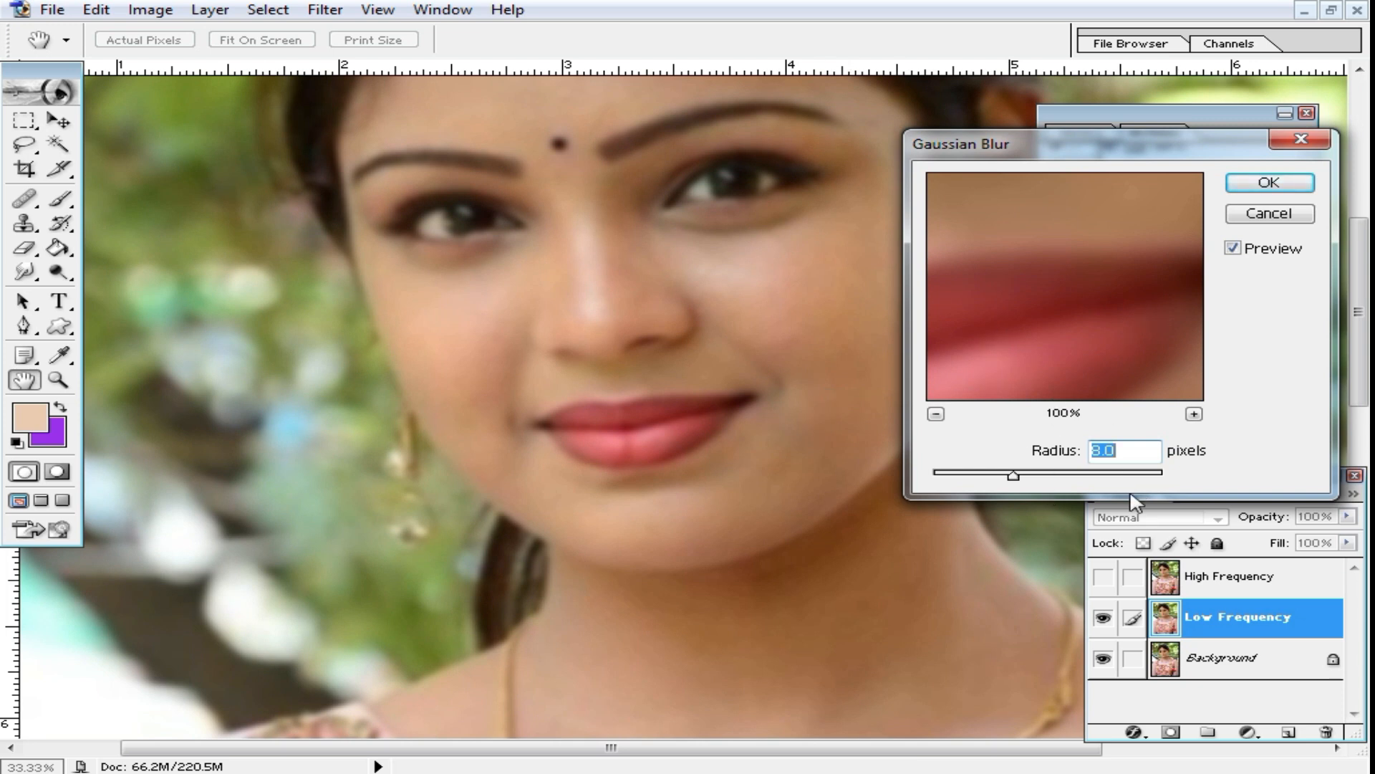
drag(1015, 476, 1038, 479)
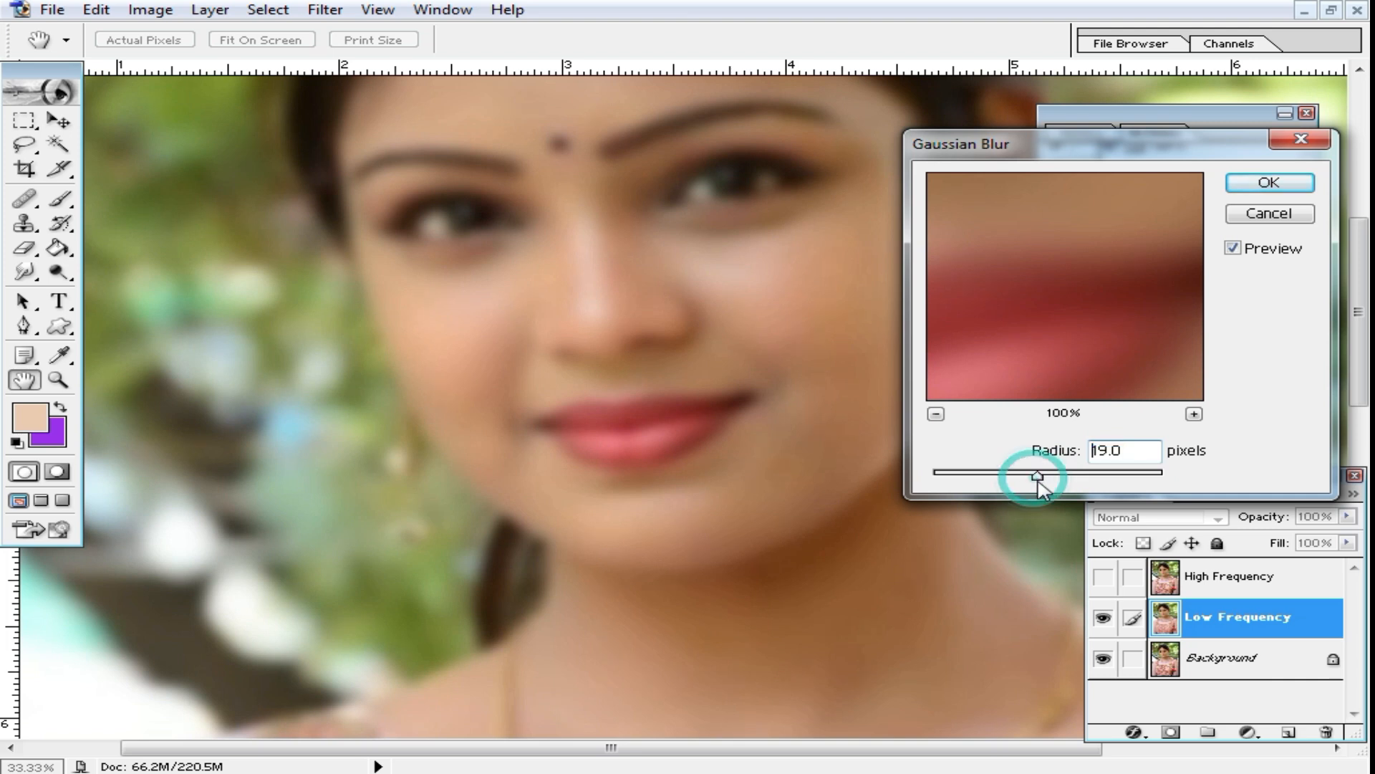
click(1268, 183)
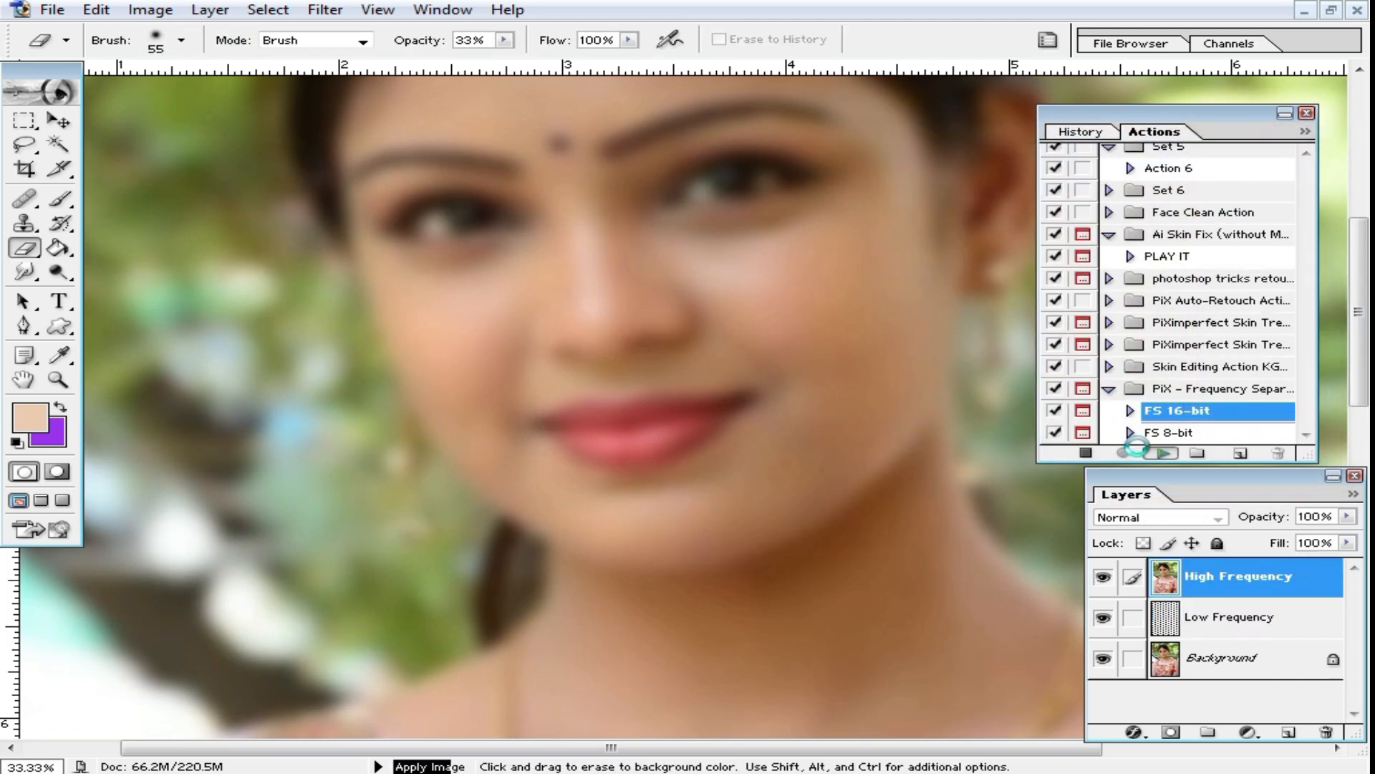
click(584, 295)
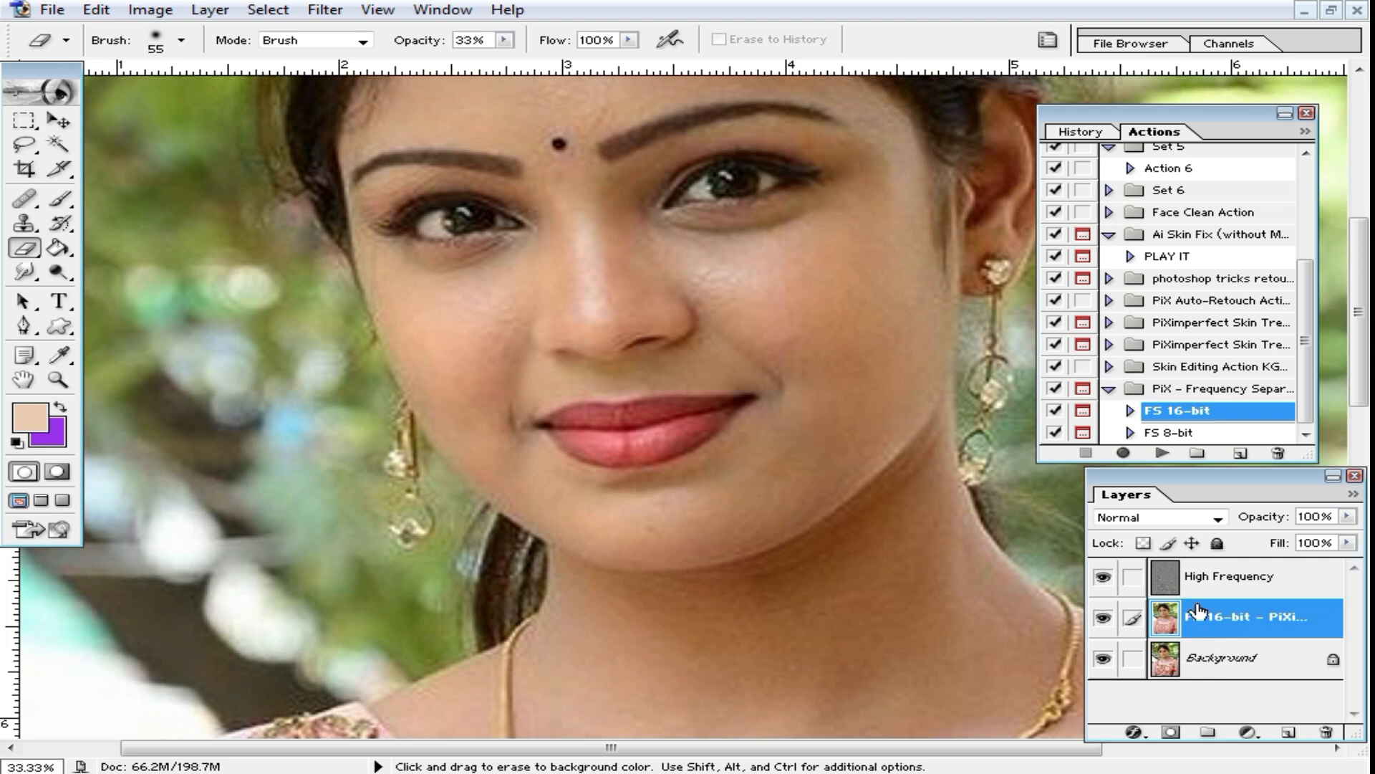
Step: Select the High Frequency layer and set the Eraser to a 101 px brush at 60% opacity for the face
click(1231, 584)
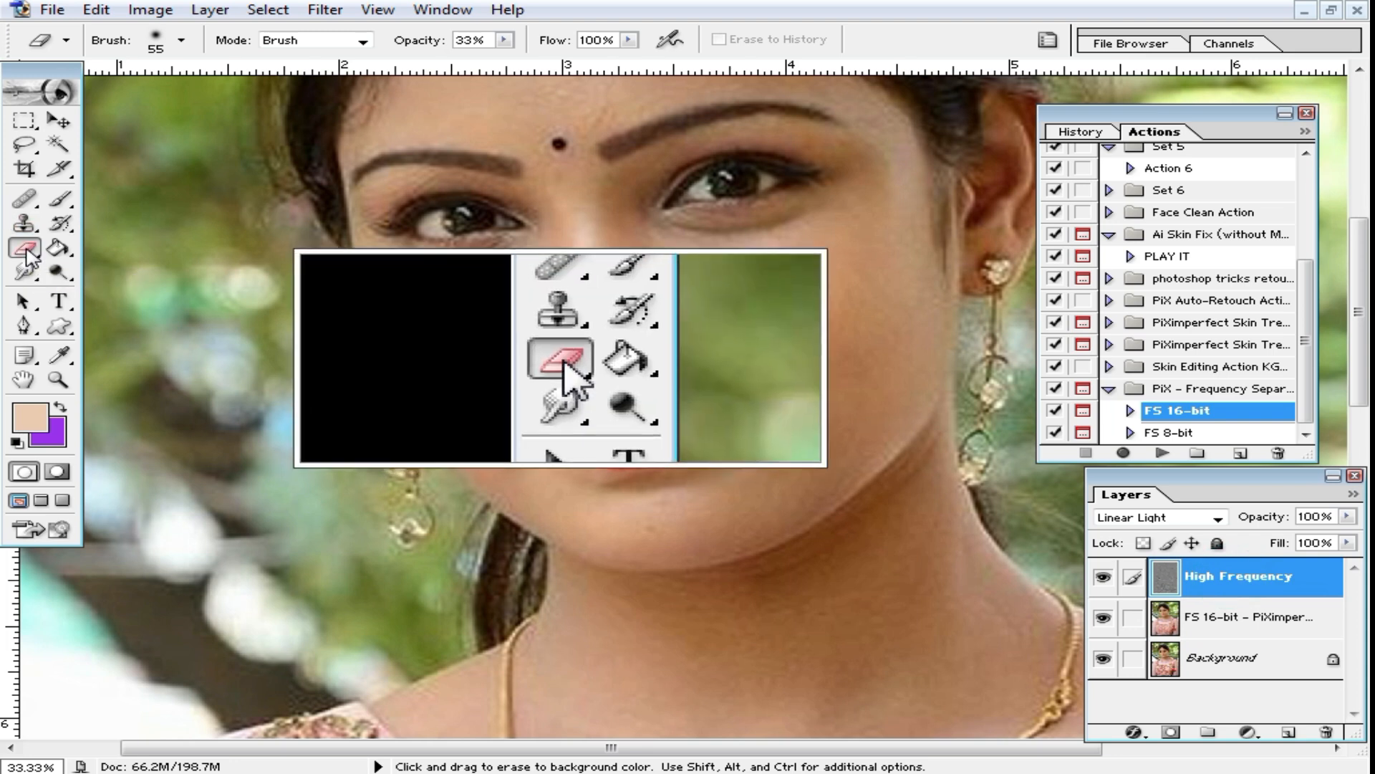
ctrl+click(875, 357)
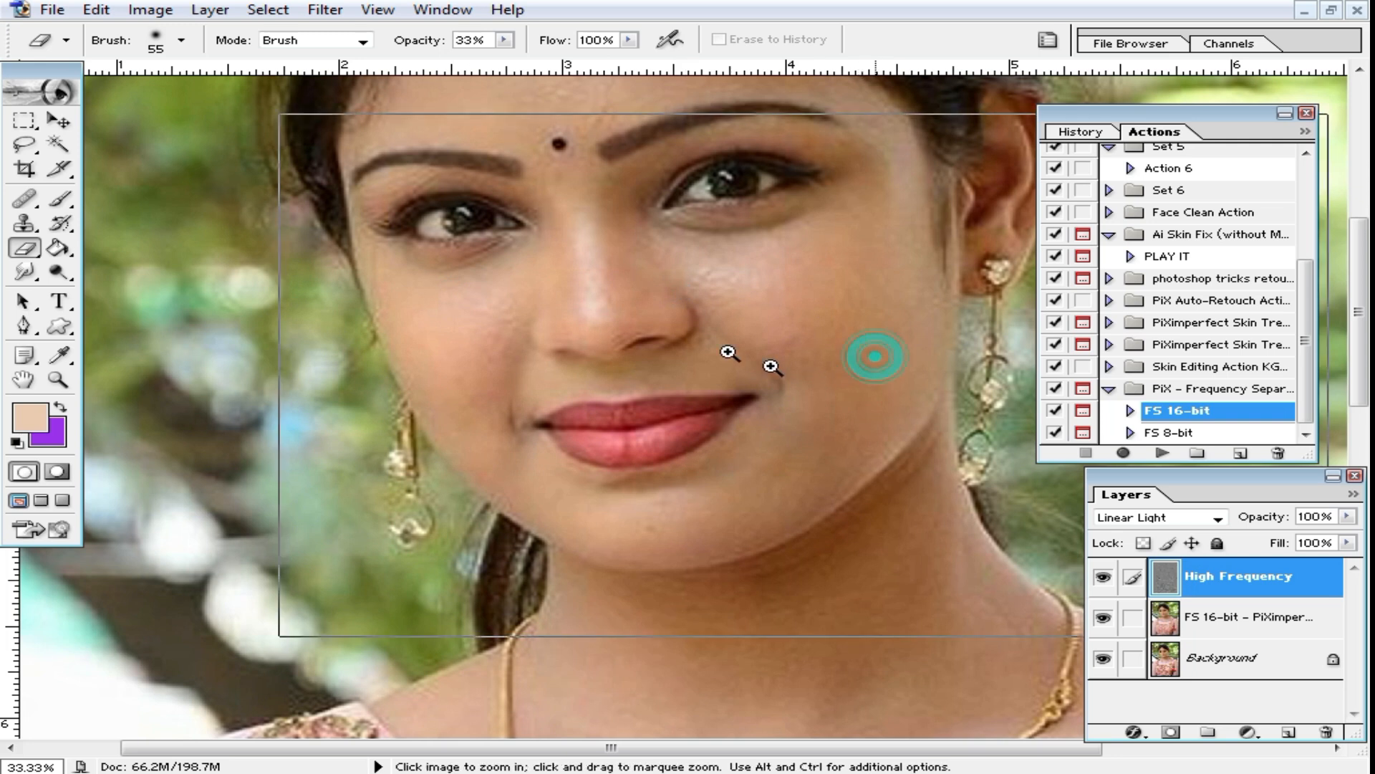
drag(582, 402, 787, 387)
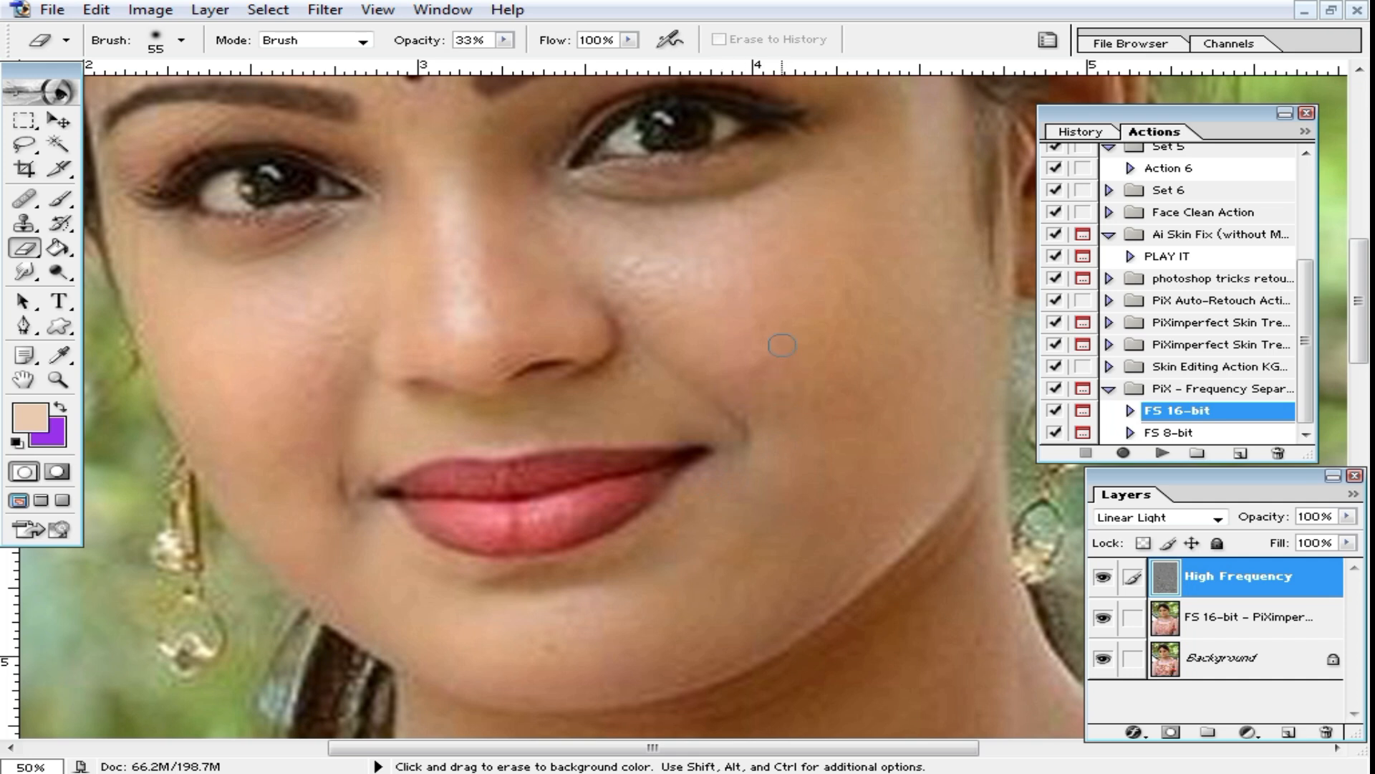
right_click(745, 316)
drag(852, 363, 911, 358)
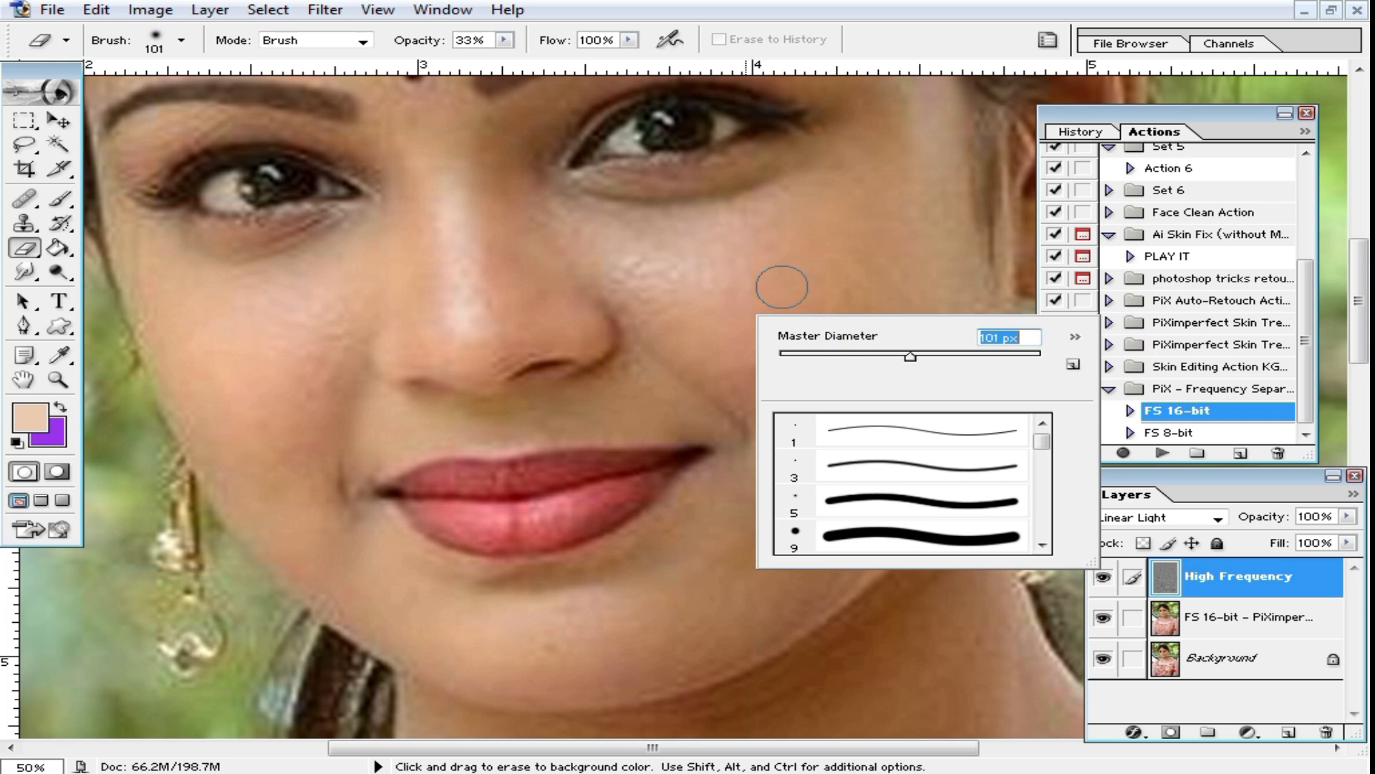
click(506, 41)
drag(504, 62, 540, 58)
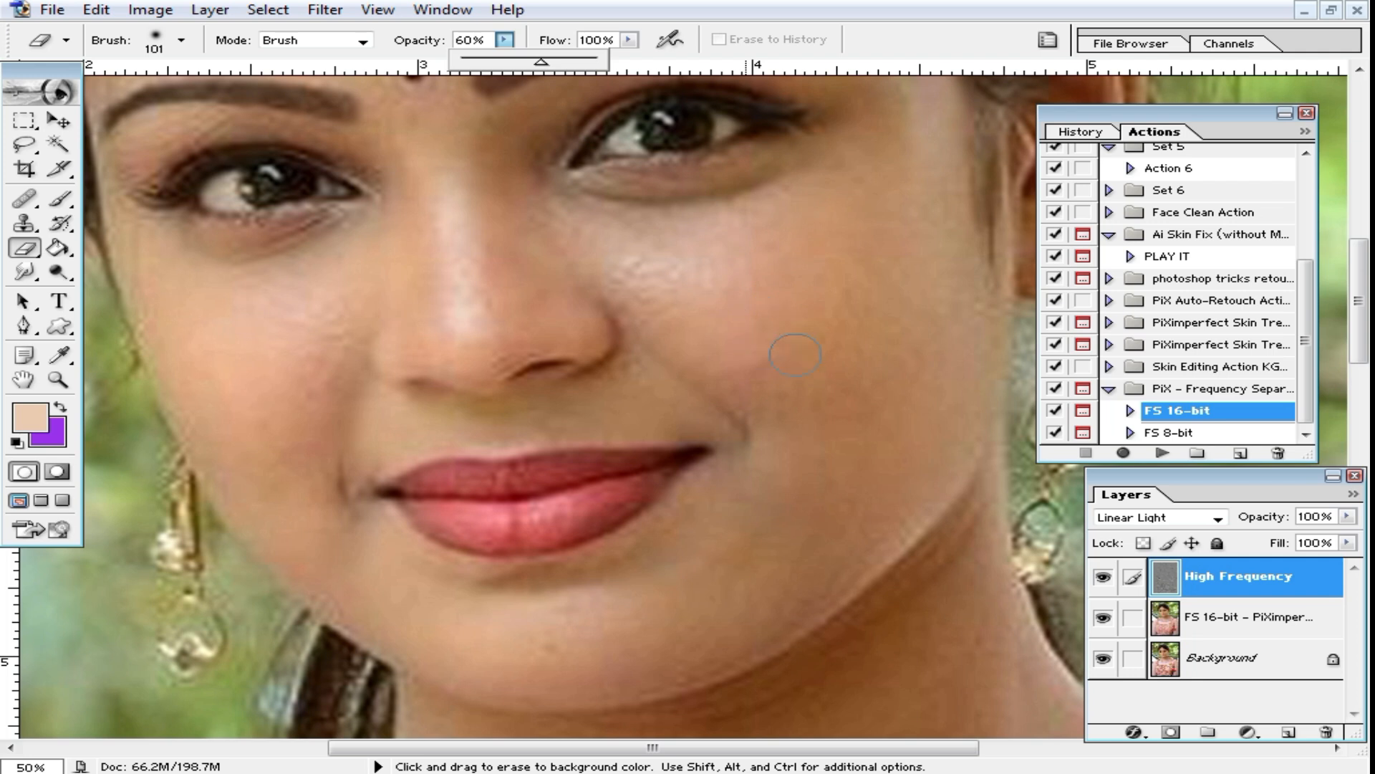
Step: Enlarge the Eraser brush to 149 px and erase the skin texture on the cheek at the image's right
click(811, 334)
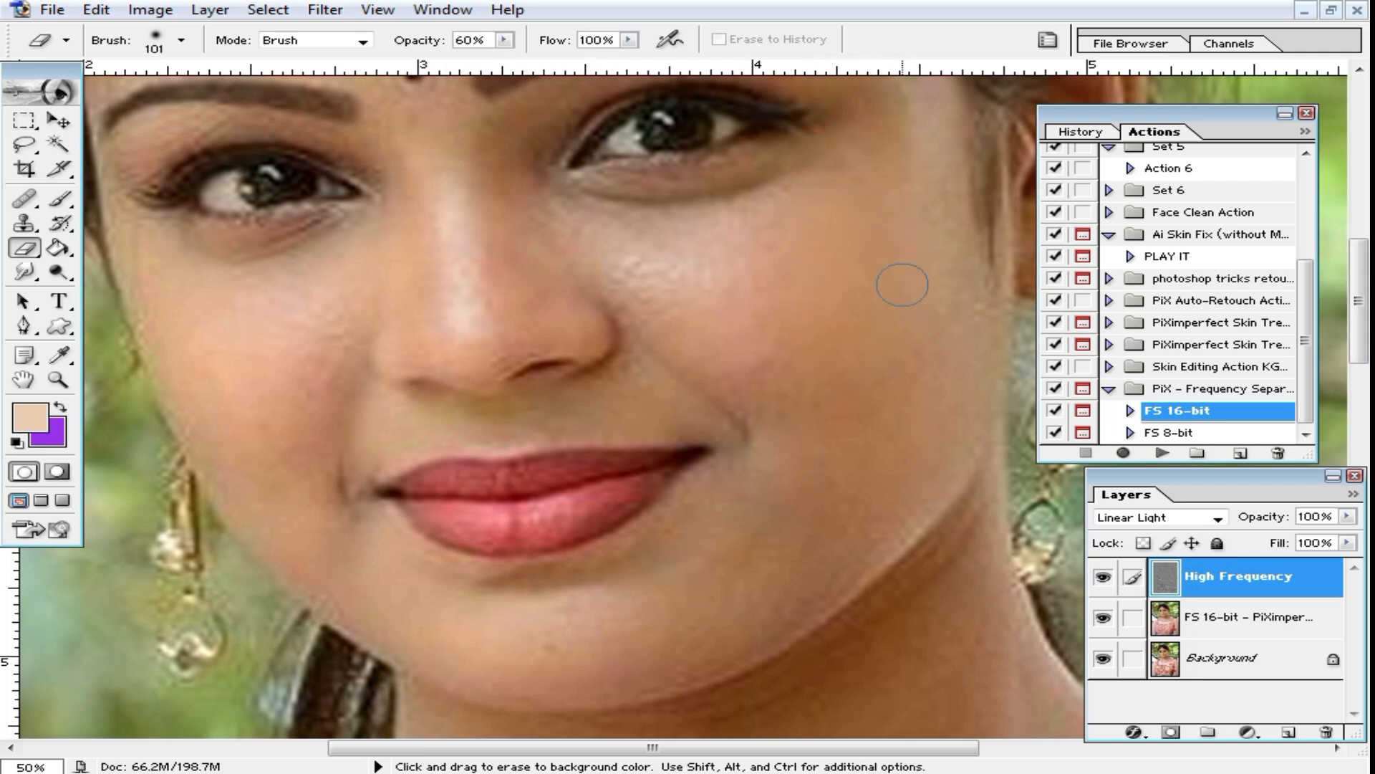
right_click(847, 387)
drag(1025, 422, 1038, 420)
click(829, 356)
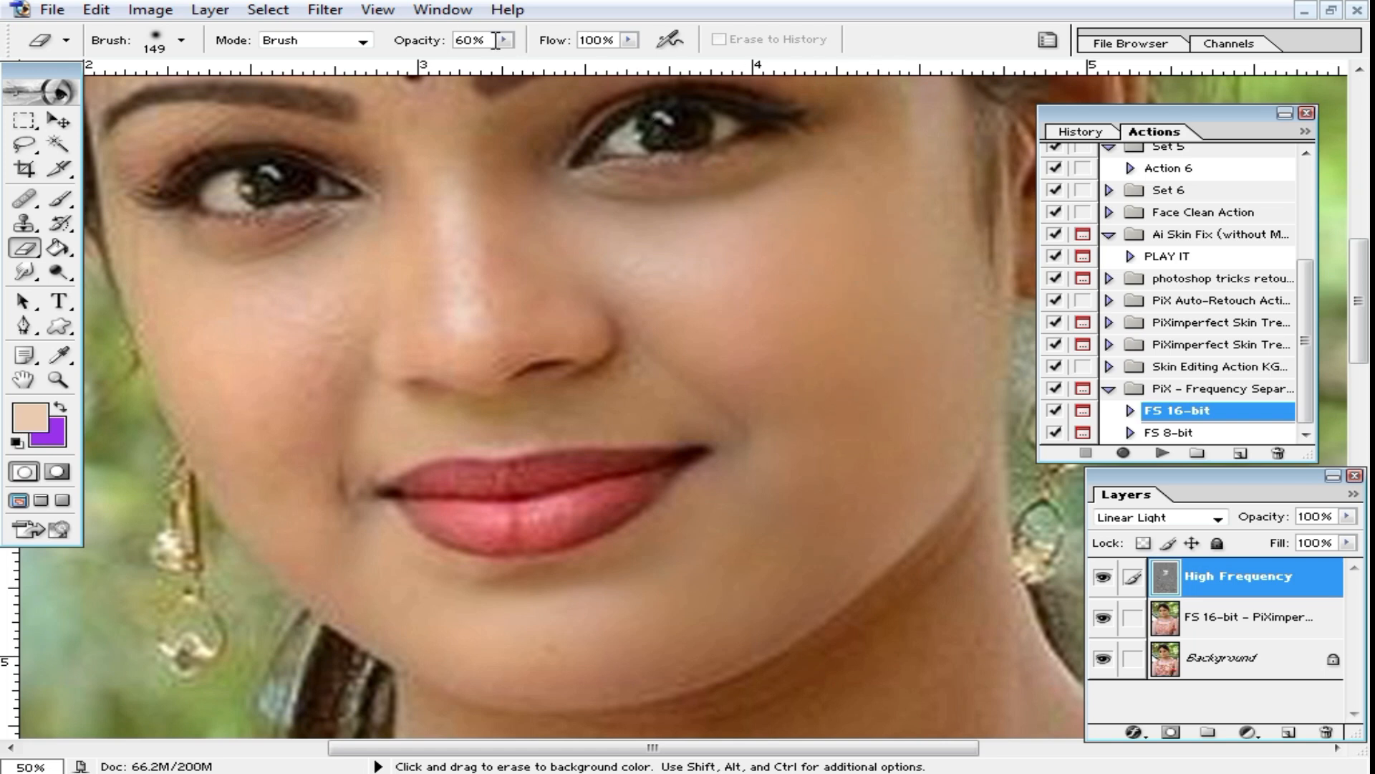
Step: Raise the Eraser opacity to 100% and erase the remaining texture under the eye and around the mouth and chin
click(507, 43)
drag(508, 55, 885, 144)
click(709, 257)
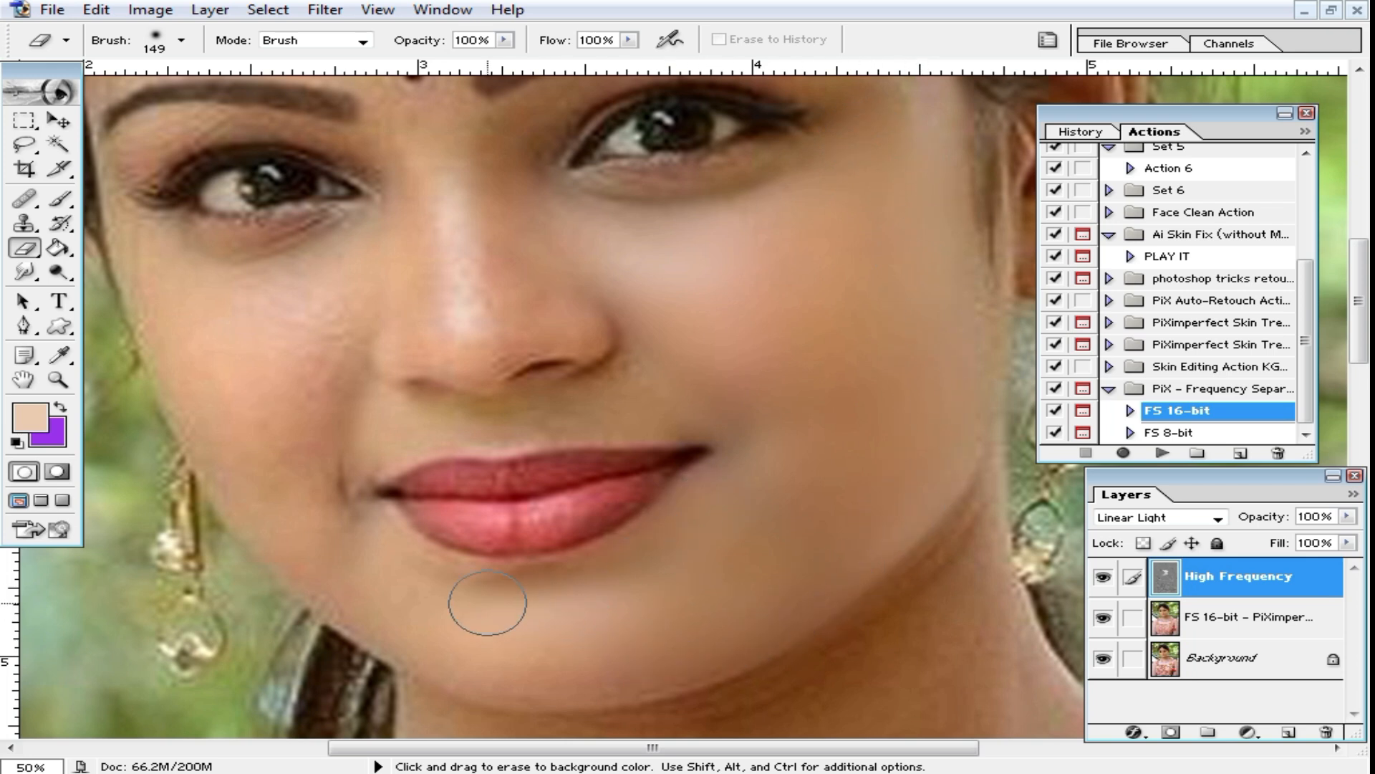
drag(302, 521, 339, 428)
Step: Erase the High Frequency texture from the cheek at the image's left, the nose and the under-eye areas
ctrl+click(347, 406)
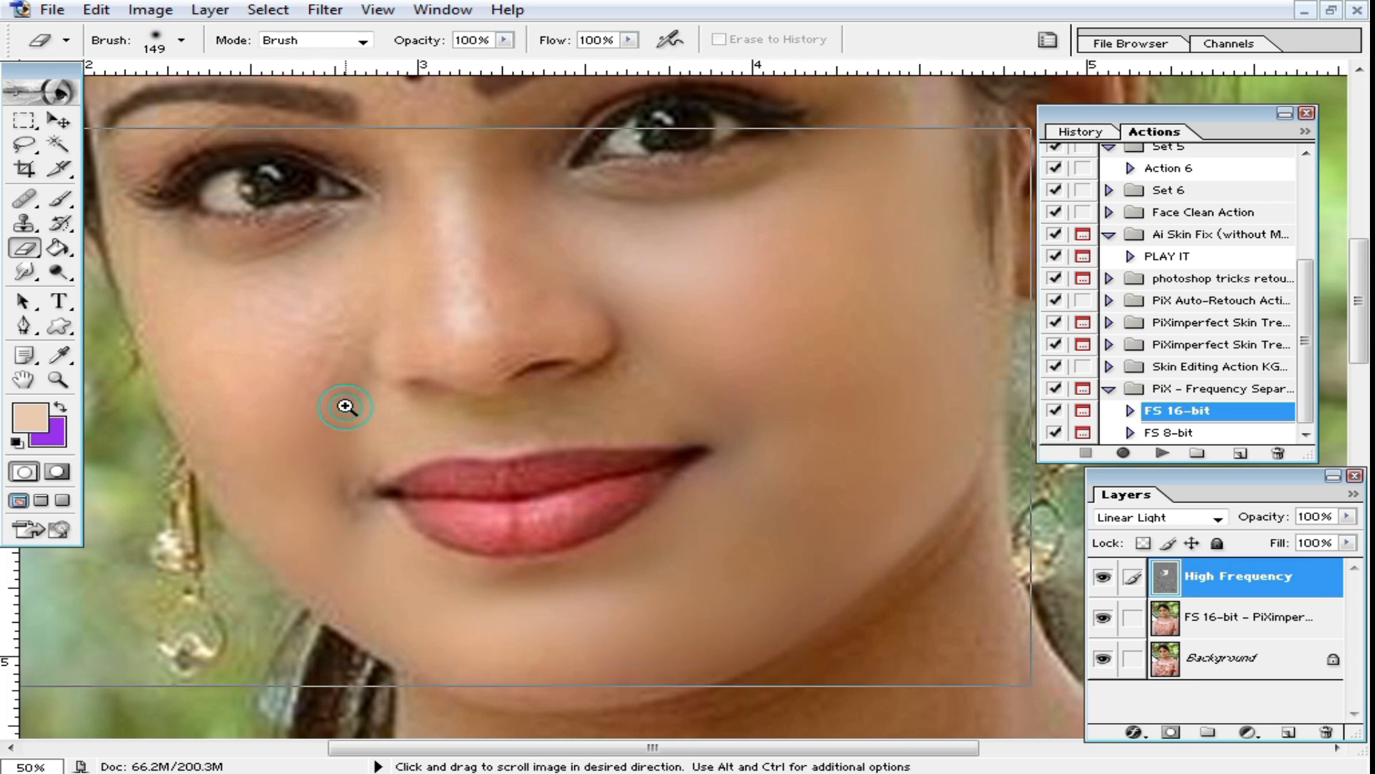
drag(470, 375, 550, 398)
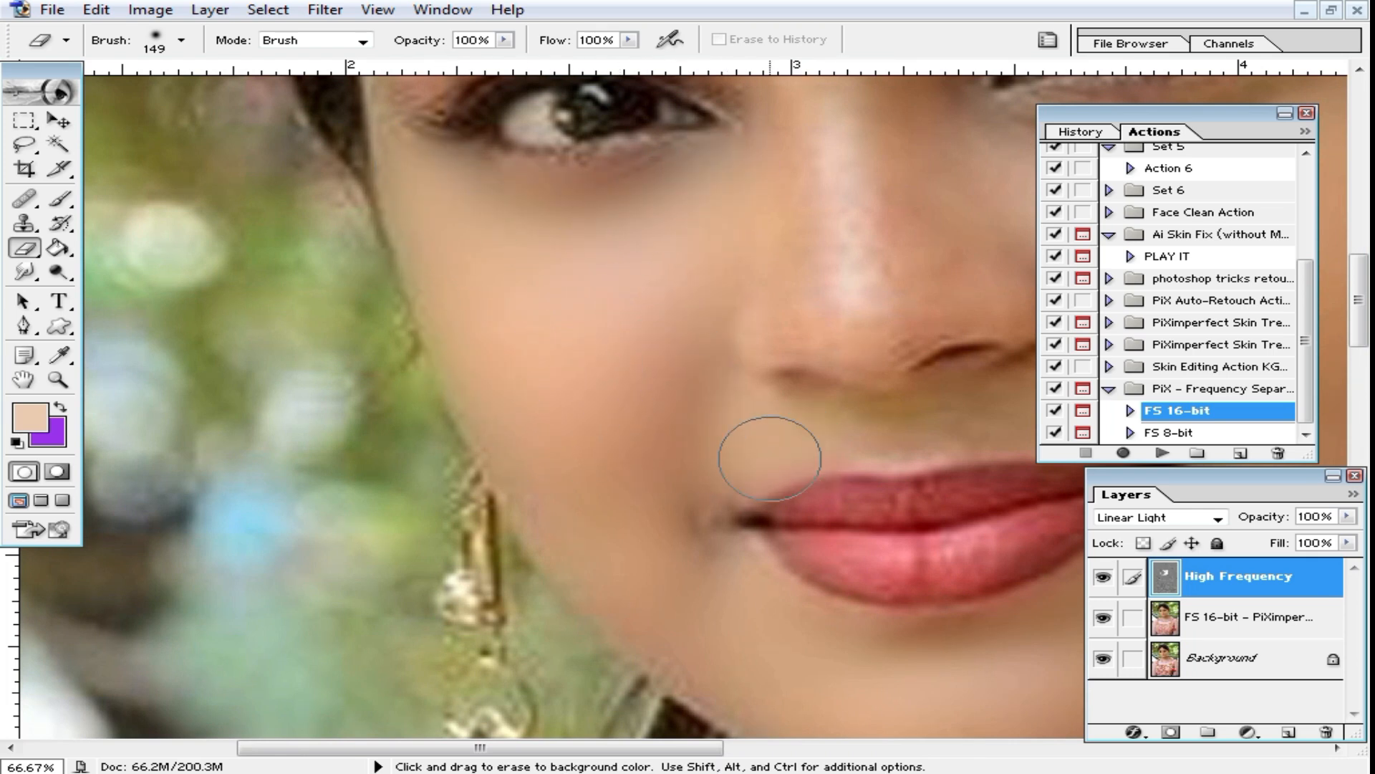
key(space)
drag(727, 582, 498, 736)
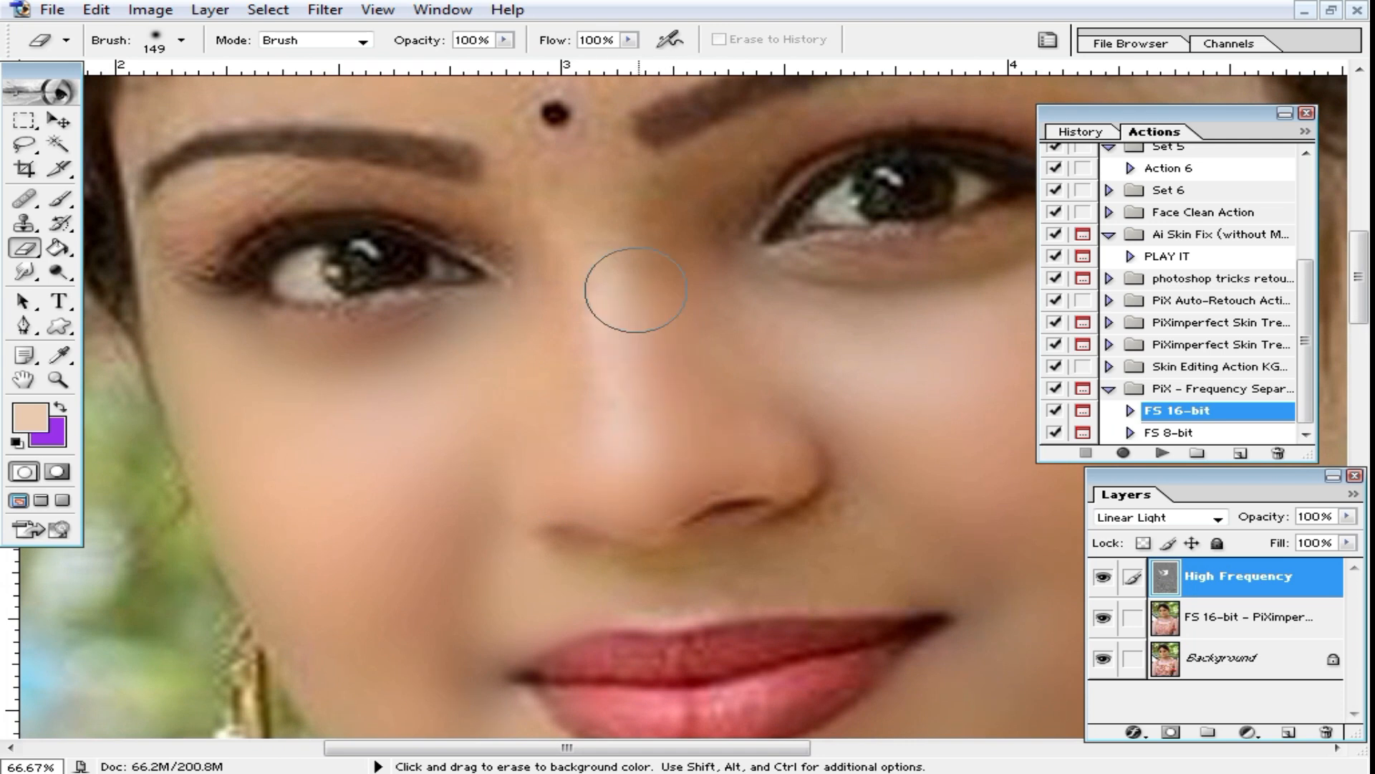
key(space)
mouse_move(700, 325)
mouse_down()
mouse_move(499, 320)
mouse_move(771, 309)
mouse_move(697, 309)
mouse_up()
mouse_move(642, 439)
mouse_down()
mouse_move(572, 561)
mouse_move(479, 564)
mouse_up()
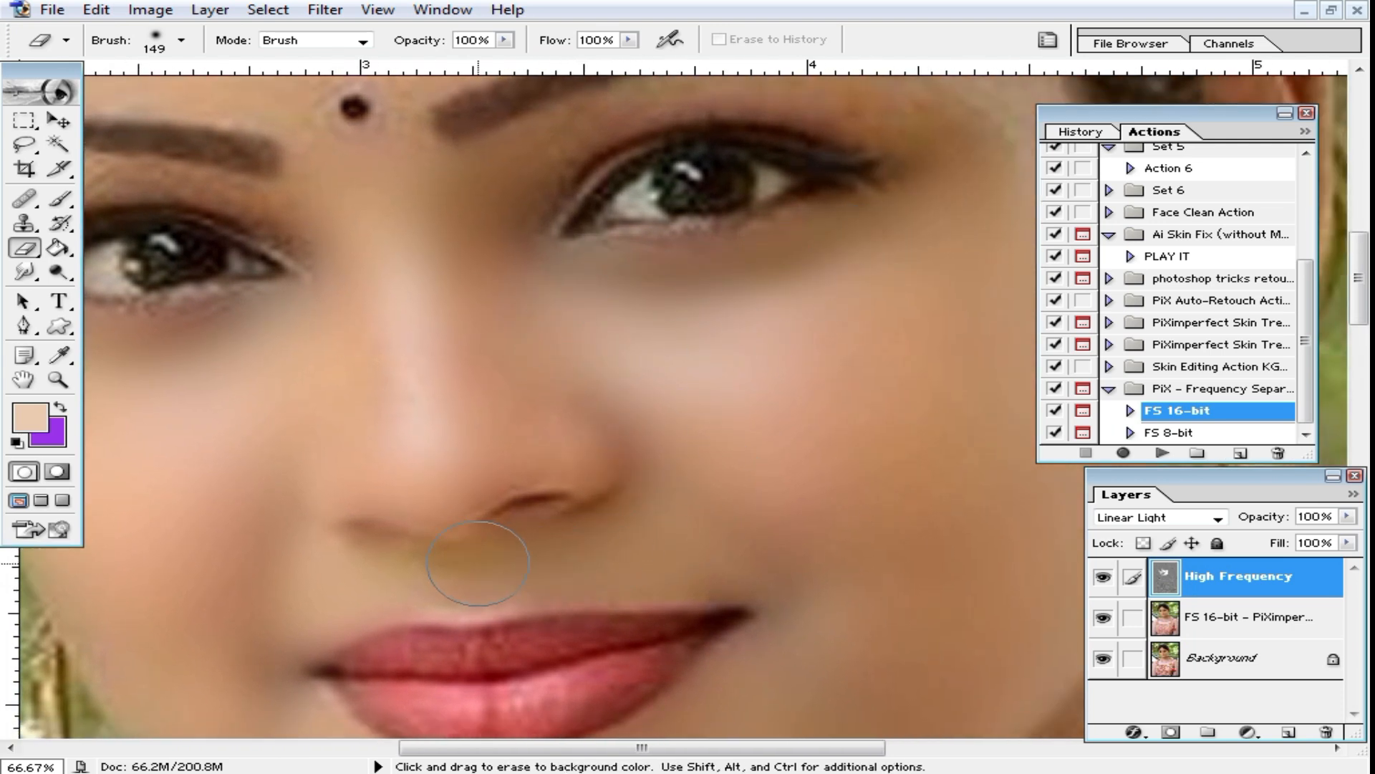
Step: Erase the texture from the outer cheek and the temple at the image's right
key(ctrl+minus)
key(space)
mouse_move(798, 442)
mouse_down()
mouse_move(734, 417)
mouse_move(702, 464)
mouse_up()
drag(762, 417, 740, 473)
drag(855, 450, 877, 556)
drag(848, 369, 857, 433)
drag(504, 250, 632, 317)
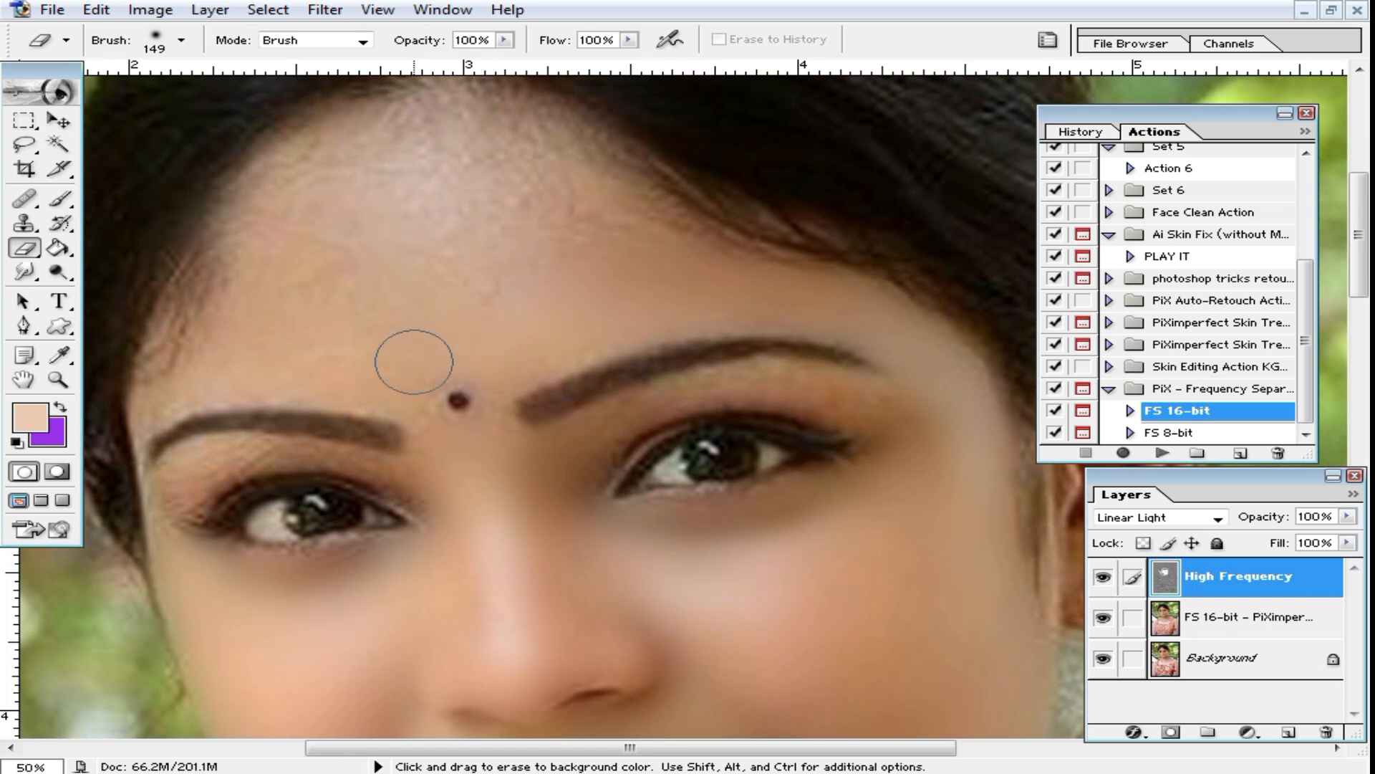
Step: Erase the skin texture across the forehead up to the hairline and around the bindi, adjusting the brush size
mouse_move(457, 305)
mouse_down()
mouse_move(539, 193)
mouse_move(501, 140)
mouse_move(346, 144)
mouse_move(485, 176)
mouse_move(264, 252)
mouse_move(384, 374)
mouse_move(346, 324)
mouse_move(291, 322)
mouse_up()
drag(482, 341, 480, 234)
right_click(548, 233)
click(650, 279)
right_click(492, 272)
drag(567, 326, 464, 335)
click(418, 293)
Step: Undo the last eraser stroke, reduce the brush to 45 px and erase the skin between the right-hand eyebrow and eye
right_click(481, 318)
click(561, 368)
key(ctrl+z)
right_click(536, 349)
drag(609, 393, 615, 391)
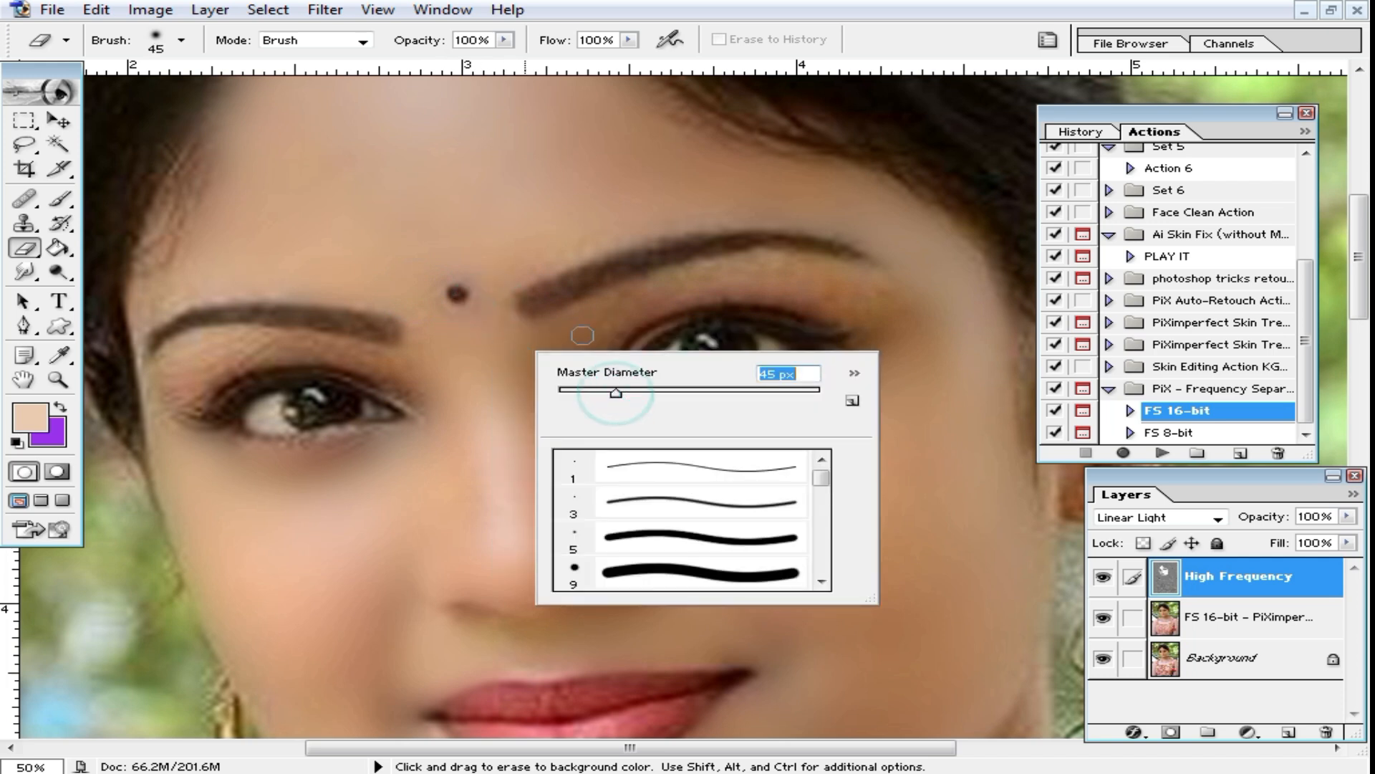
click(577, 334)
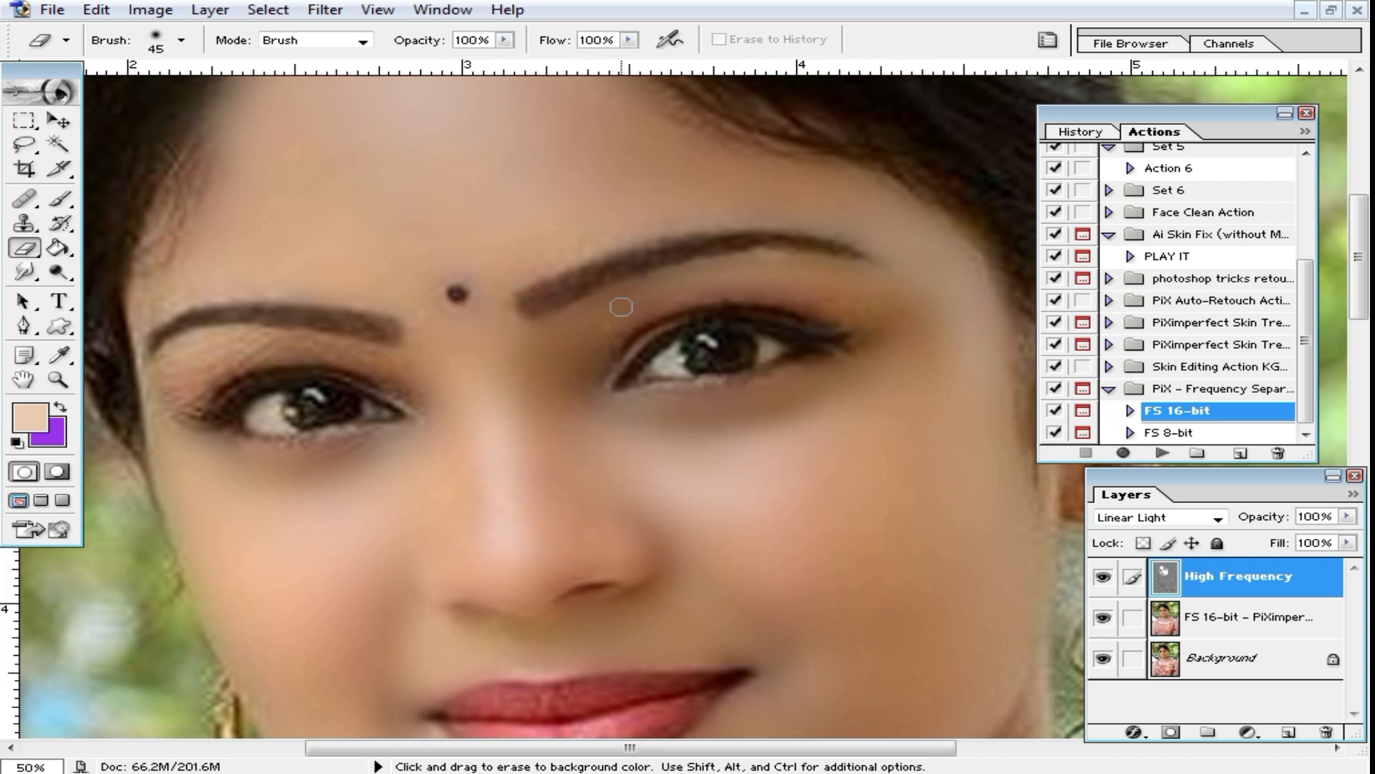
Step: Erase the skin texture around the eye and eyebrow at the image's left with the 45 px brush
key(space)
mouse_move(490, 368)
mouse_down()
mouse_move(629, 346)
mouse_move(501, 332)
mouse_move(355, 348)
mouse_up()
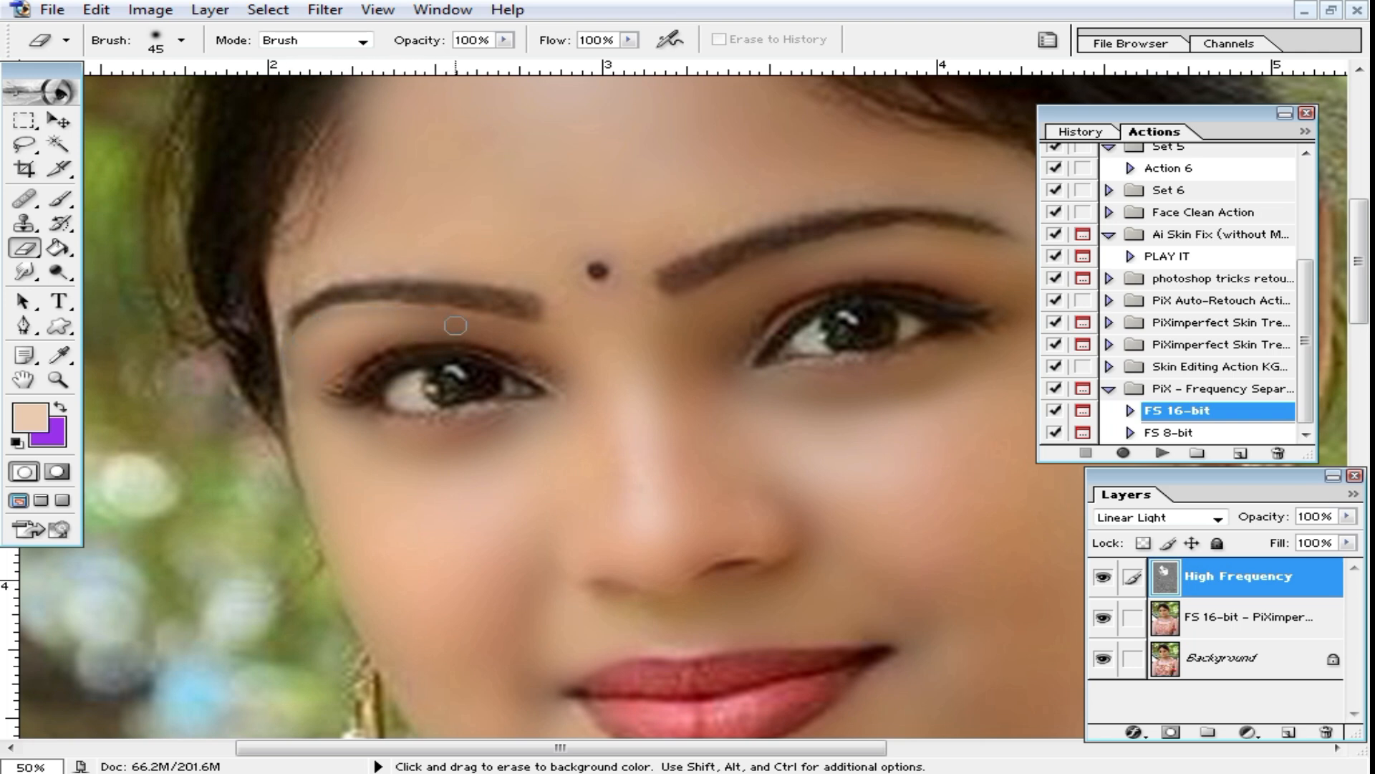
click(492, 430)
mouse_move(420, 265)
mouse_down()
mouse_move(353, 261)
mouse_move(291, 293)
mouse_up()
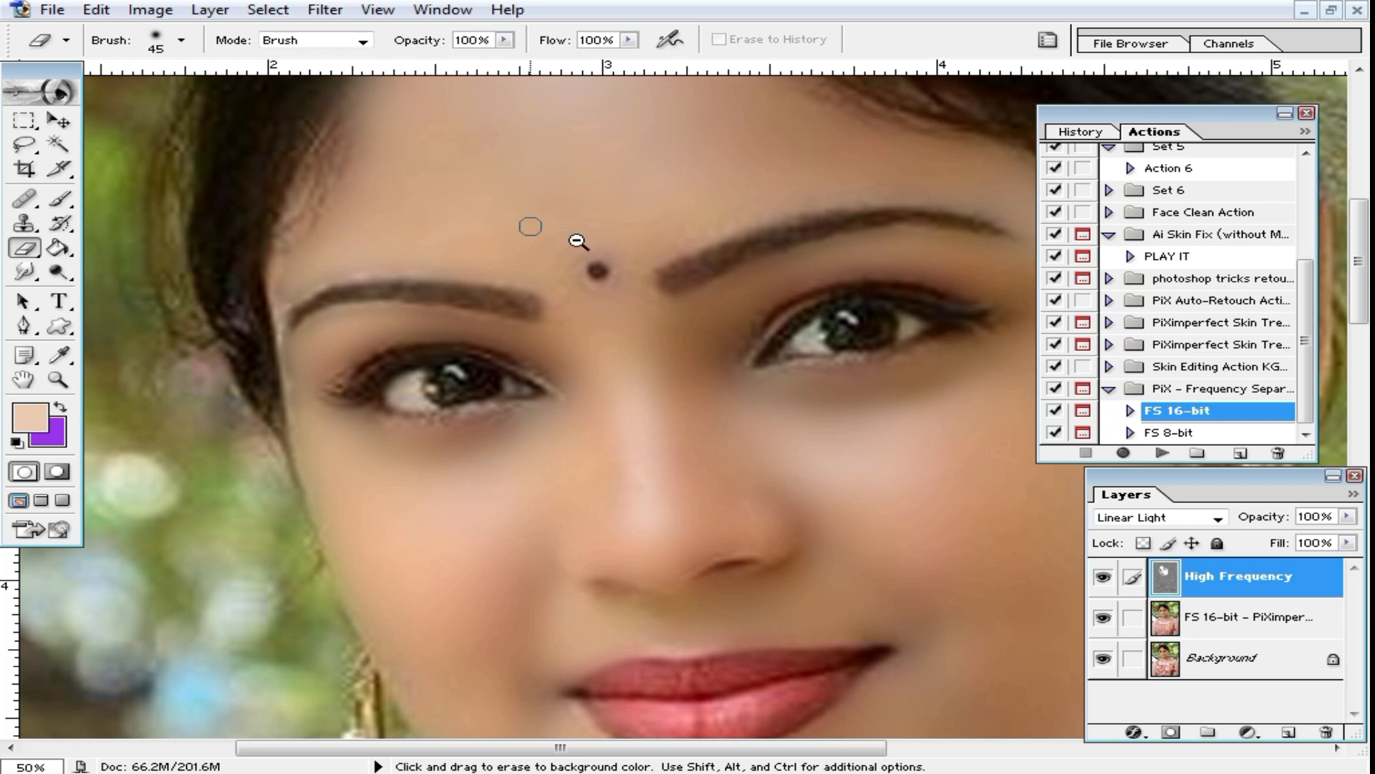
Step: Enlarge the Eraser brush to 192 px for working on the neck
ctrl+alt+click(634, 282)
key(space)
drag(777, 595, 715, 353)
drag(743, 482, 687, 261)
drag(838, 463, 782, 397)
right_click(782, 398)
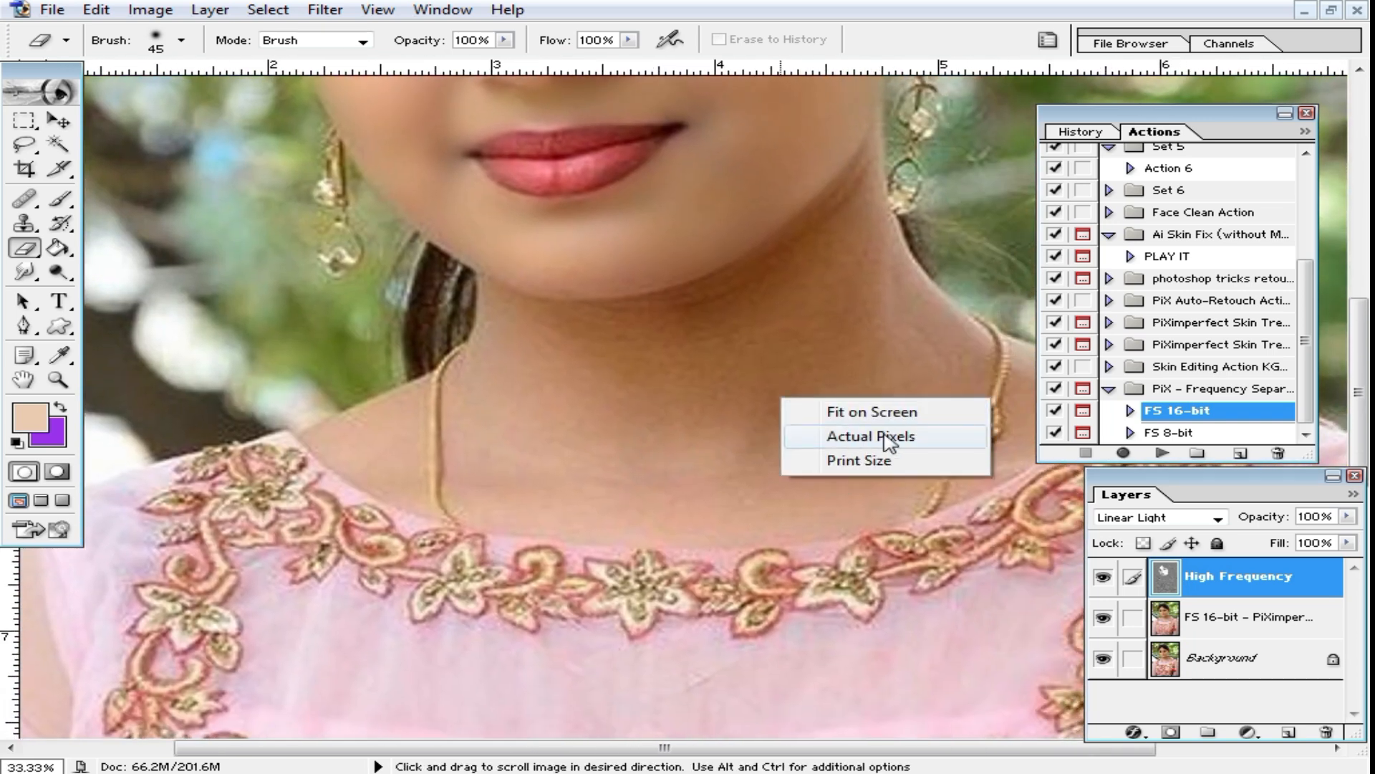
right_click(814, 343)
drag(956, 383, 969, 384)
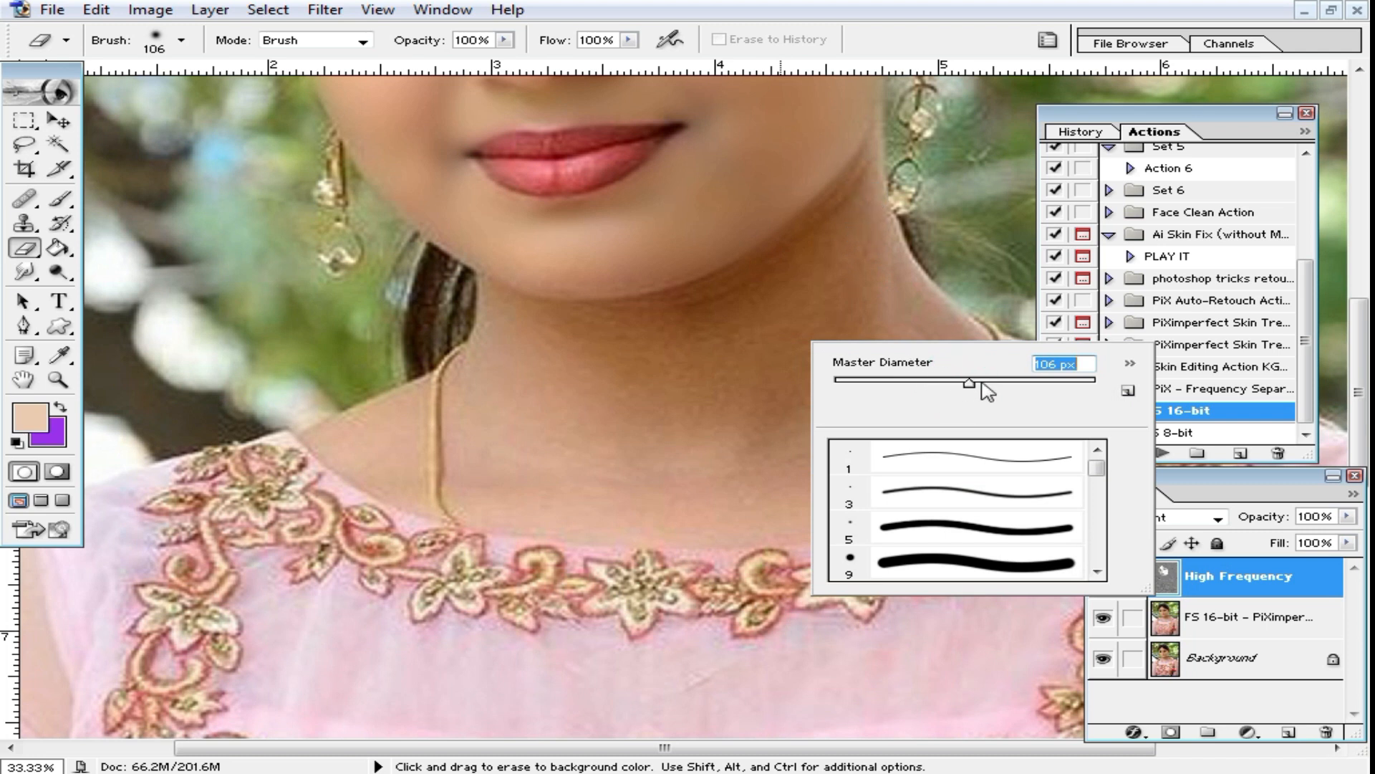
key(Return)
right_click(802, 315)
drag(954, 351, 1010, 351)
key(Return)
Step: Erase the High Frequency texture from the neck, the upper chest and the shoulder skin around the necklace
mouse_move(635, 311)
mouse_down()
mouse_move(496, 330)
mouse_move(869, 317)
mouse_up()
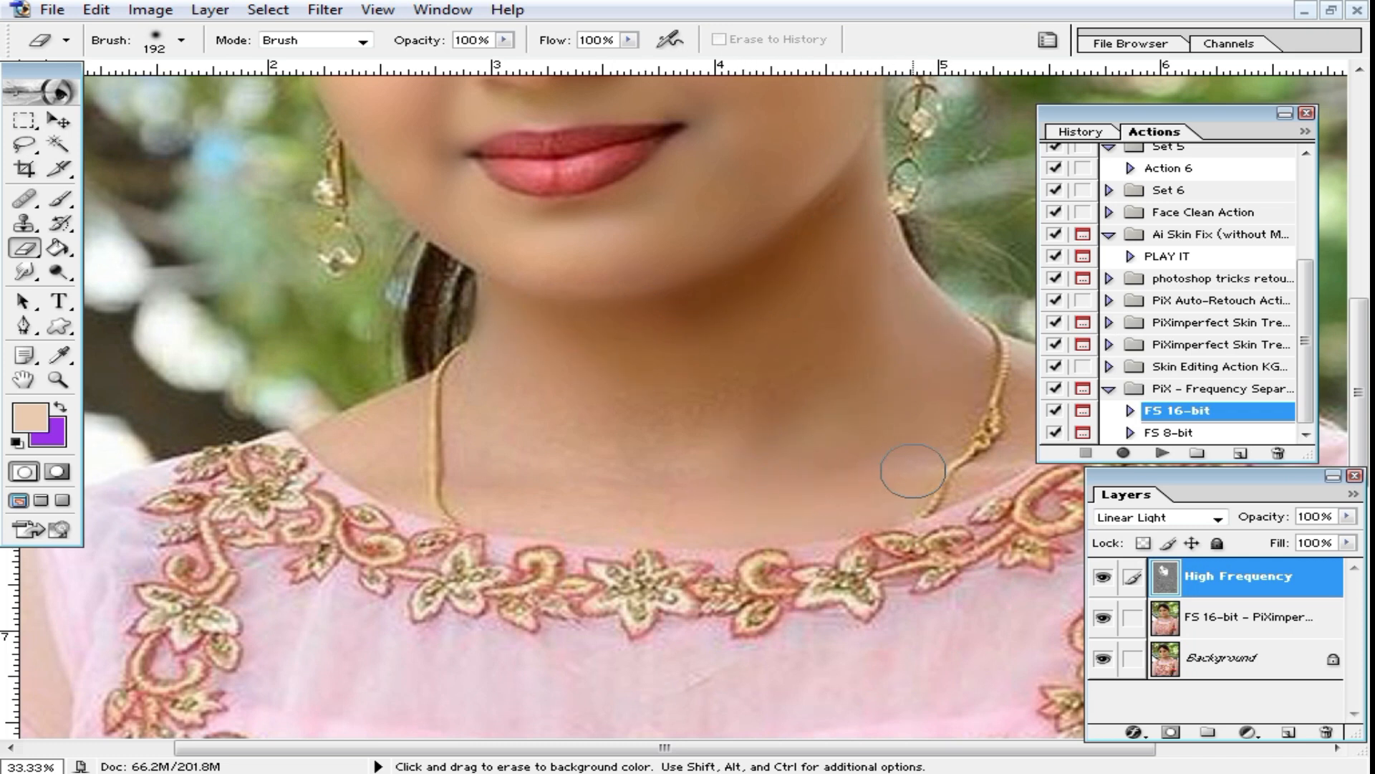
mouse_move(519, 358)
mouse_down()
mouse_move(494, 406)
mouse_move(560, 495)
mouse_move(494, 510)
mouse_move(673, 505)
mouse_up()
mouse_move(412, 477)
mouse_down()
mouse_move(367, 451)
mouse_move(400, 410)
mouse_up()
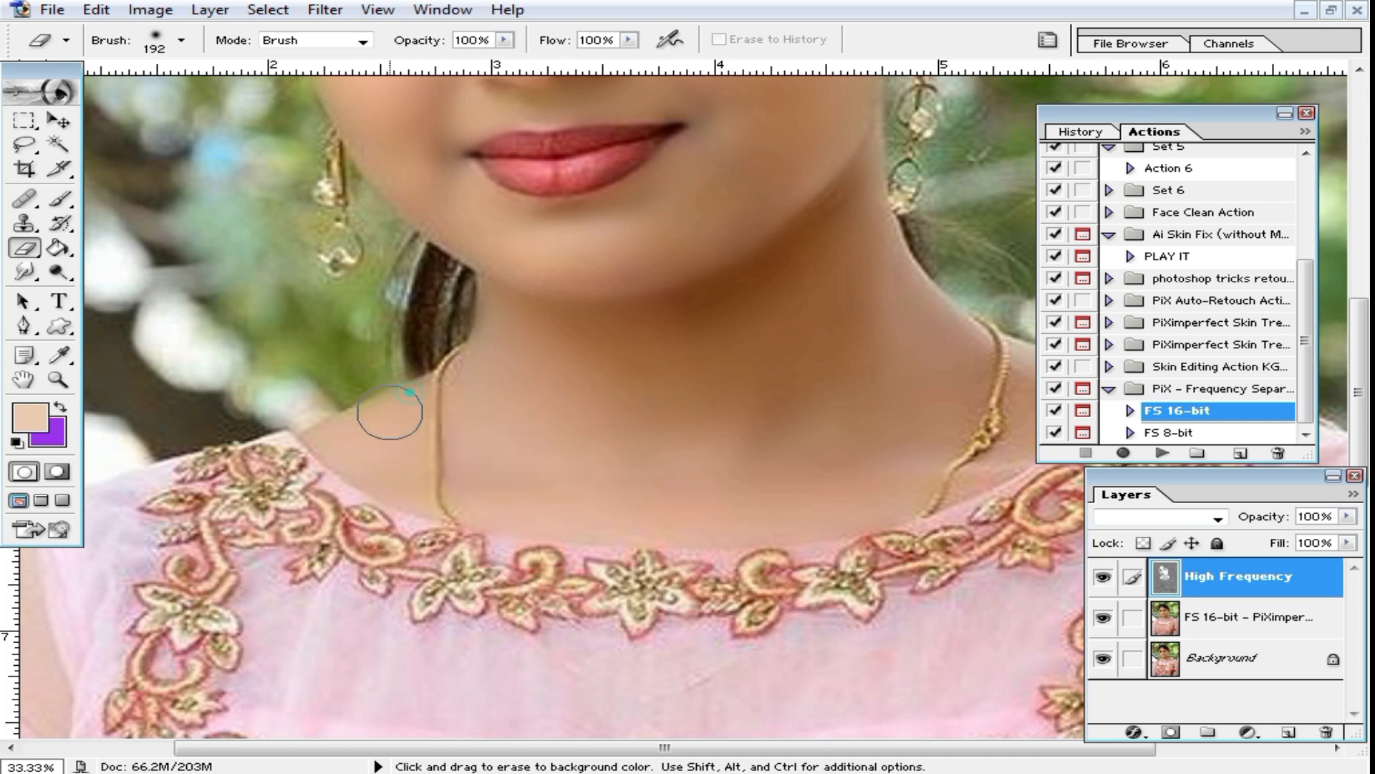
drag(817, 394, 595, 430)
mouse_move(747, 507)
mouse_down()
mouse_move(811, 460)
mouse_move(798, 414)
mouse_move(881, 437)
mouse_move(825, 476)
mouse_move(875, 431)
mouse_move(847, 412)
mouse_up()
click(721, 398)
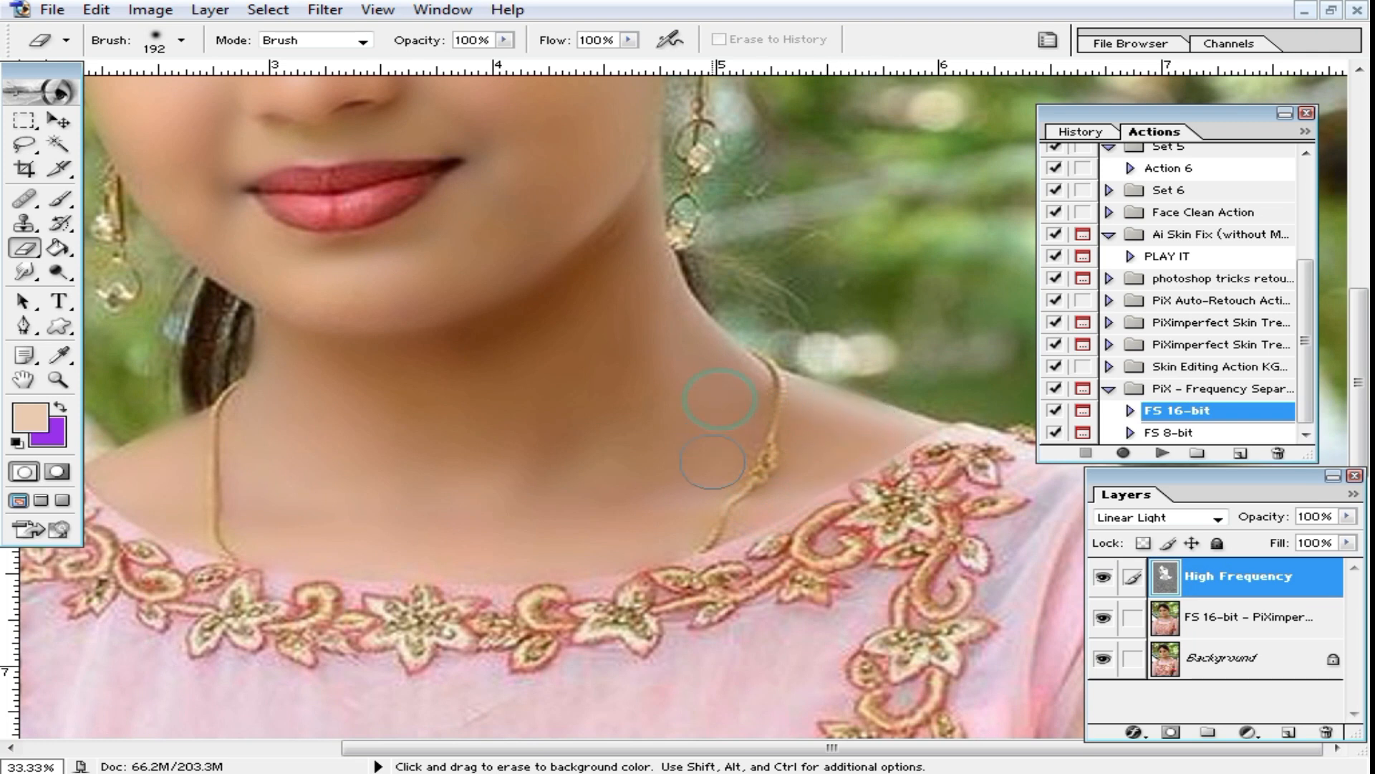
Step: Review the smoothed skin over the whole face and neck
drag(522, 354, 647, 589)
drag(544, 411, 703, 453)
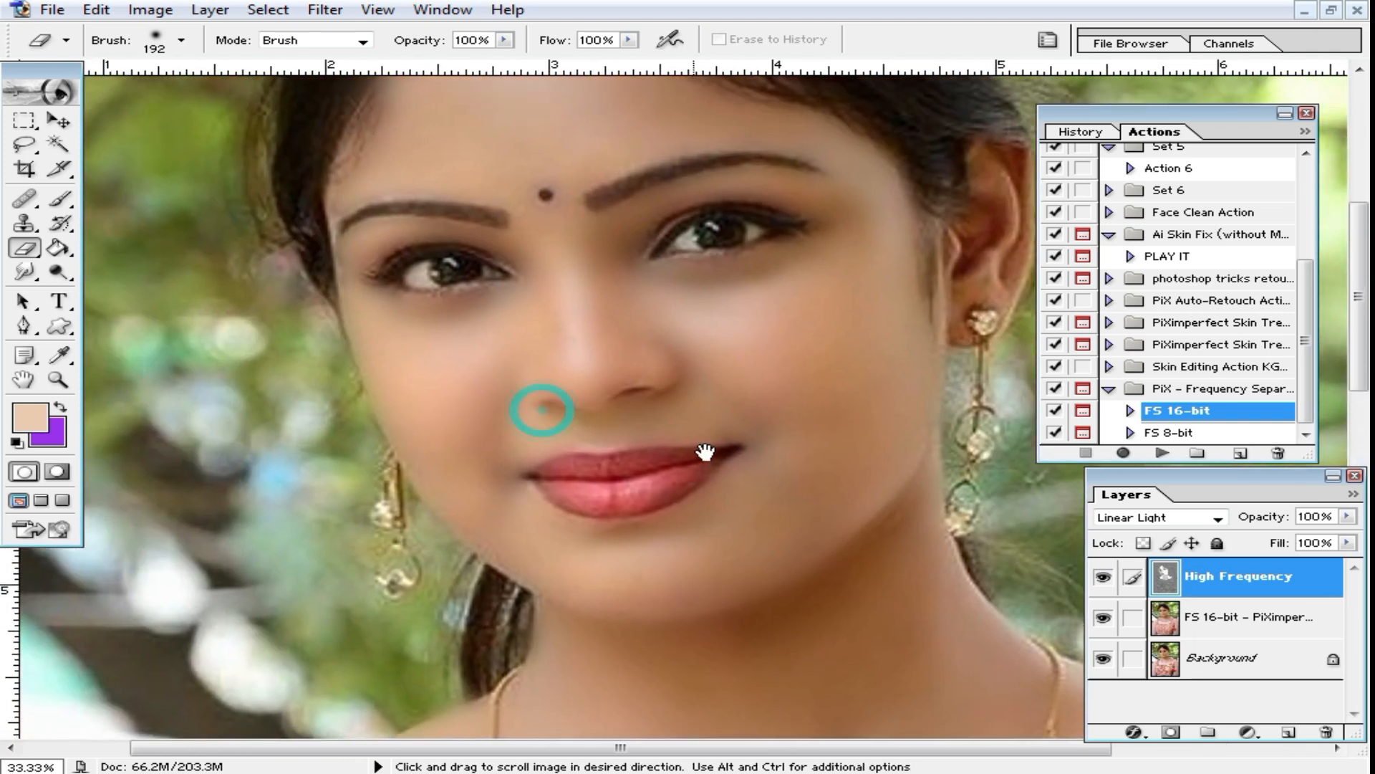
drag(753, 498, 792, 431)
drag(735, 379, 755, 422)
scroll(777, 321, up, 1)
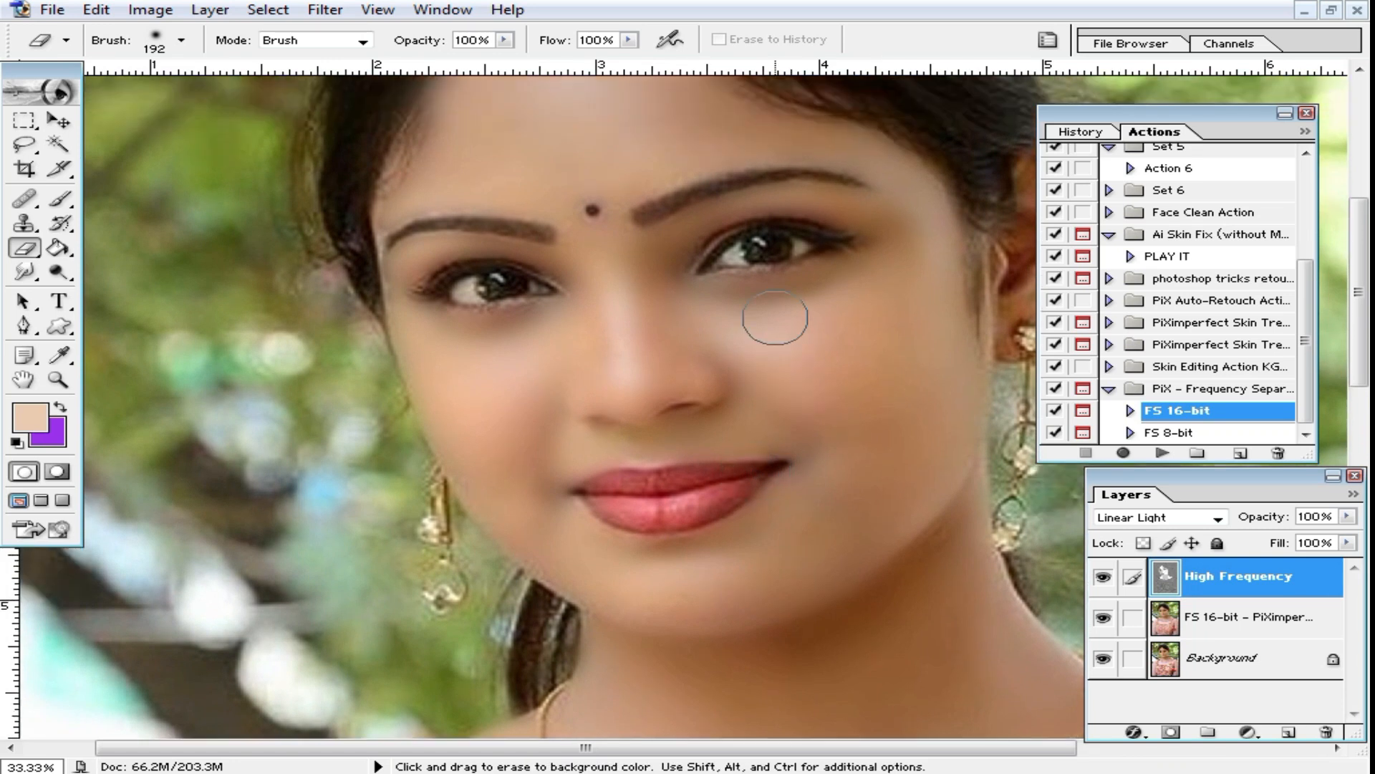
scroll(766, 414, down, 1)
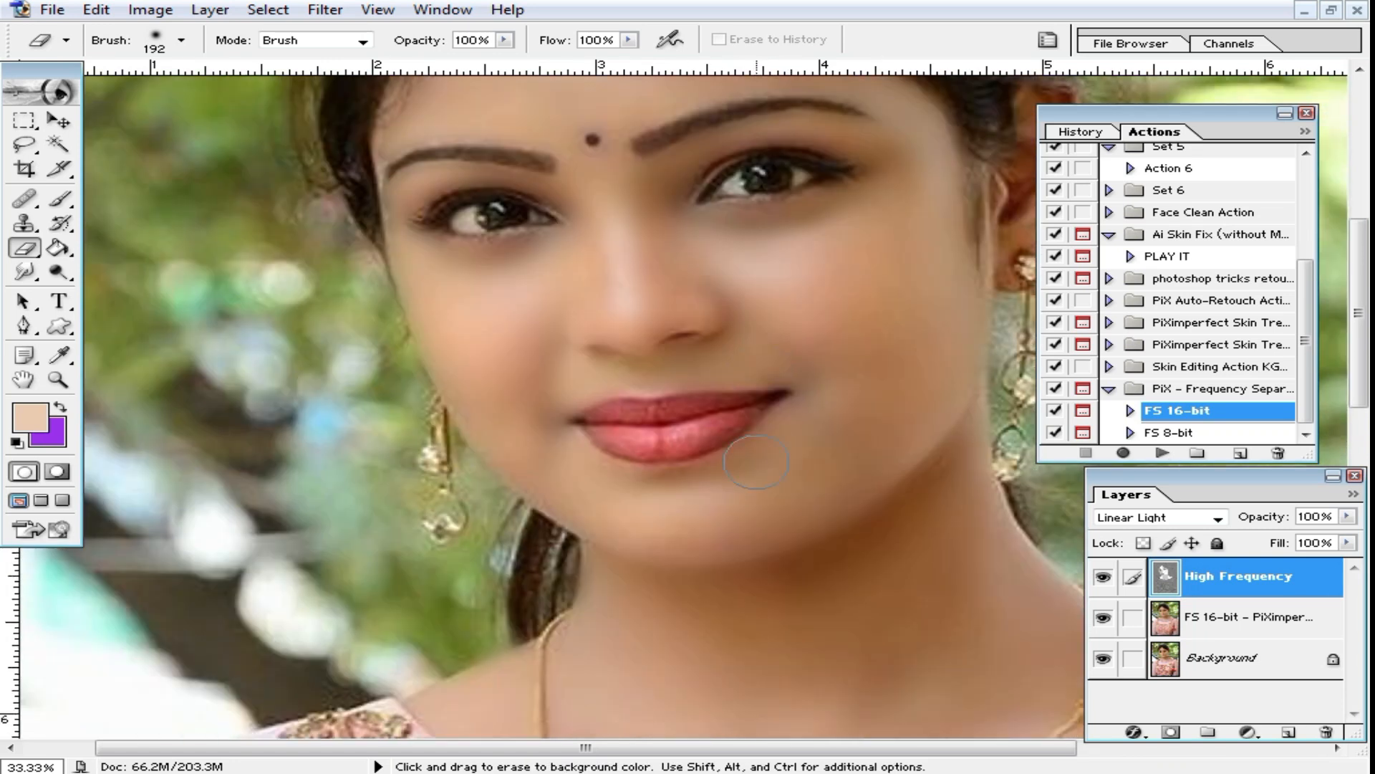
mouse_move(594, 480)
mouse_down()
mouse_move(630, 489)
mouse_move(882, 418)
mouse_up()
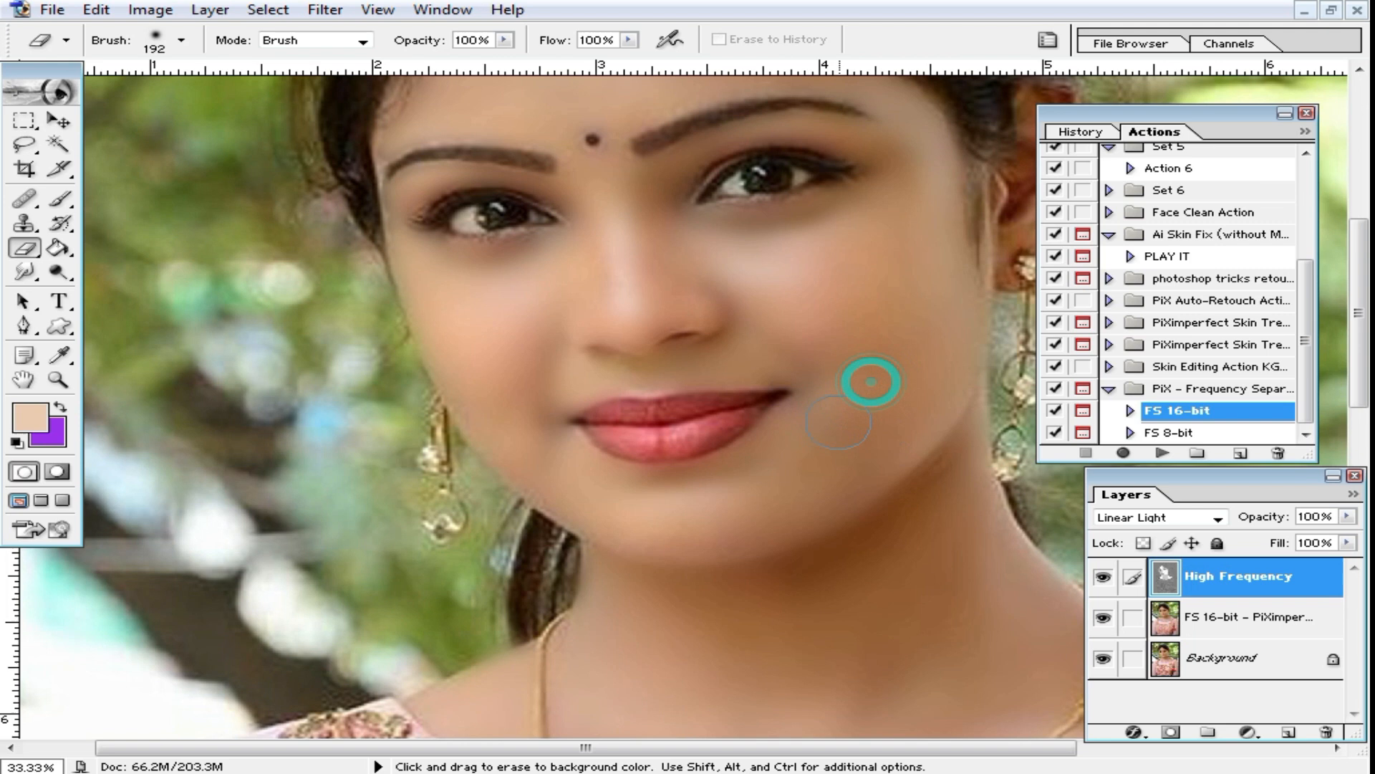
scroll(872, 380, down, 1)
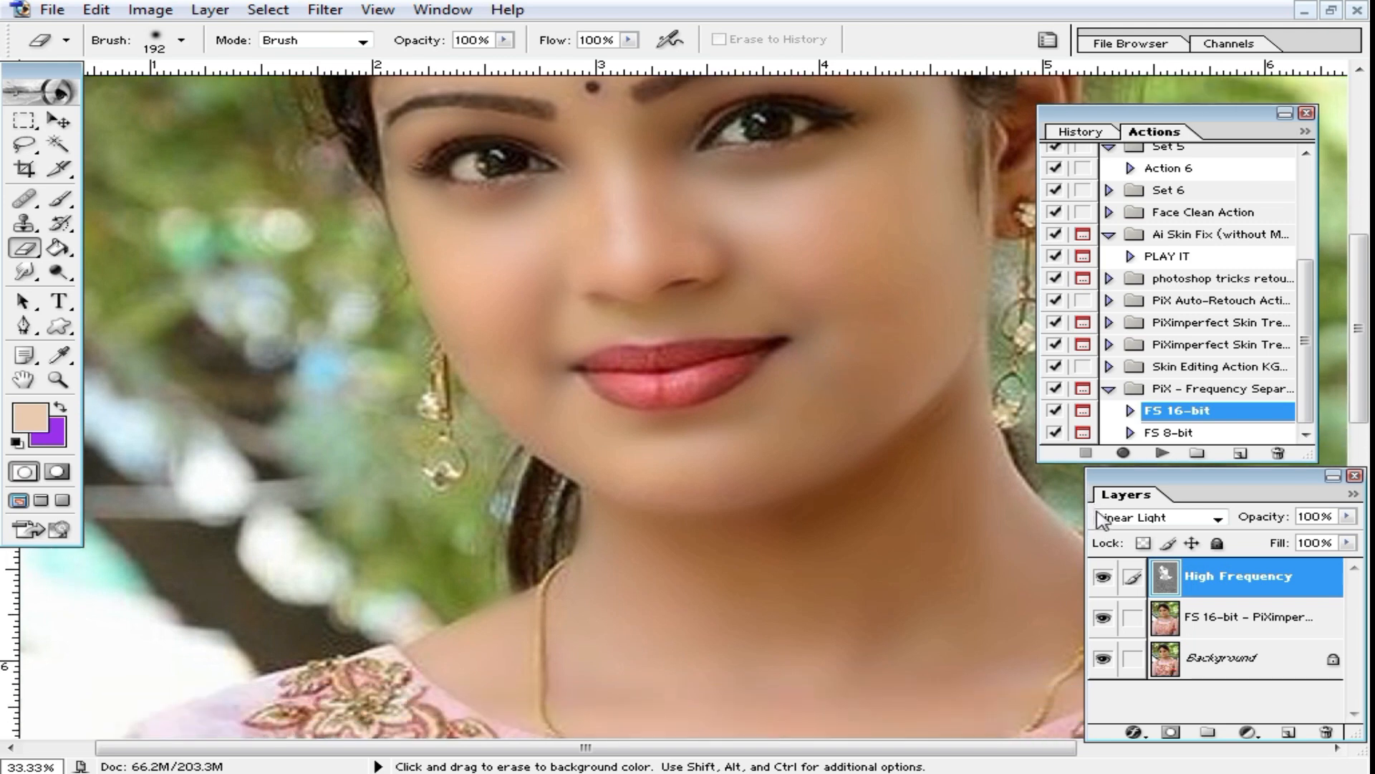
Step: Select the FS 16-bit layer below High Frequency, compare different fill strengths and set its fill to 82%
click(1231, 625)
drag(1350, 550, 1297, 571)
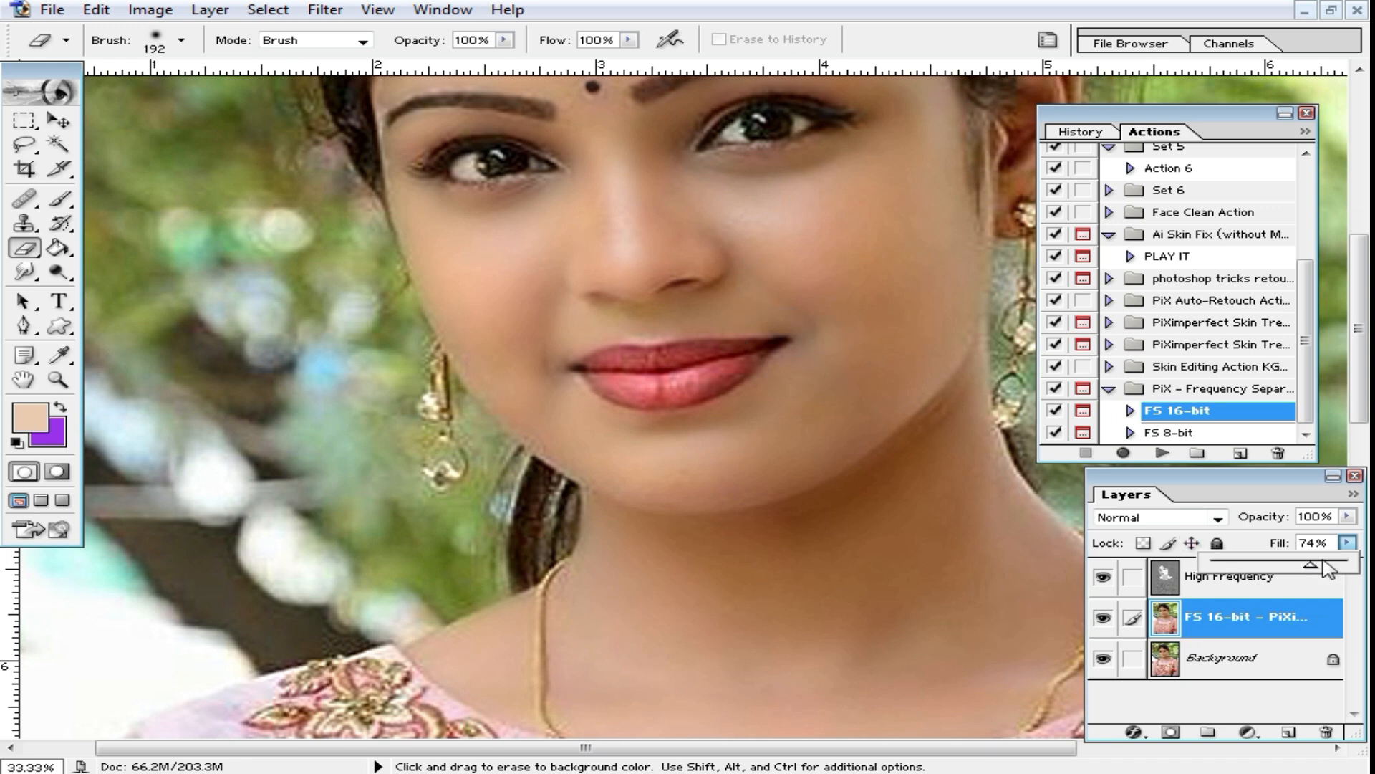
drag(1319, 564, 1192, 559)
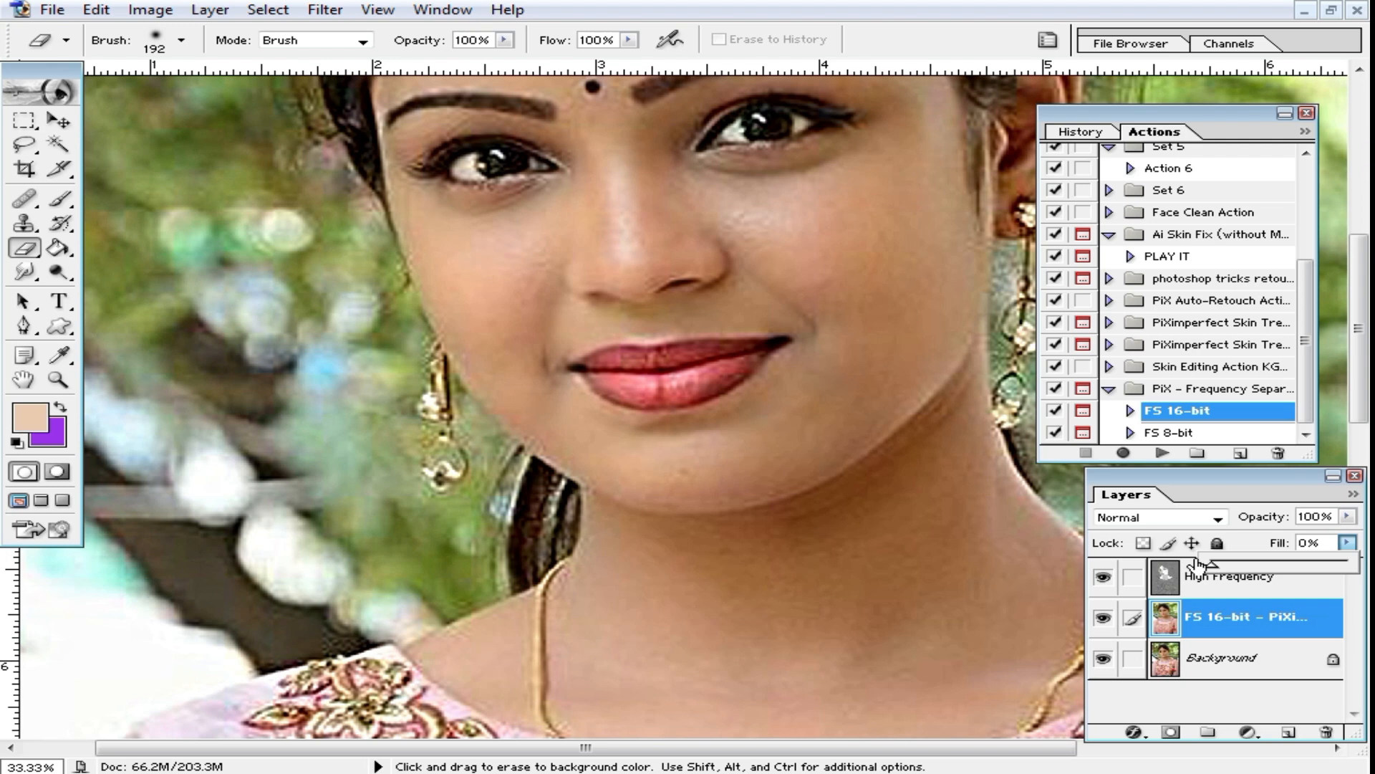
drag(1201, 563, 1346, 553)
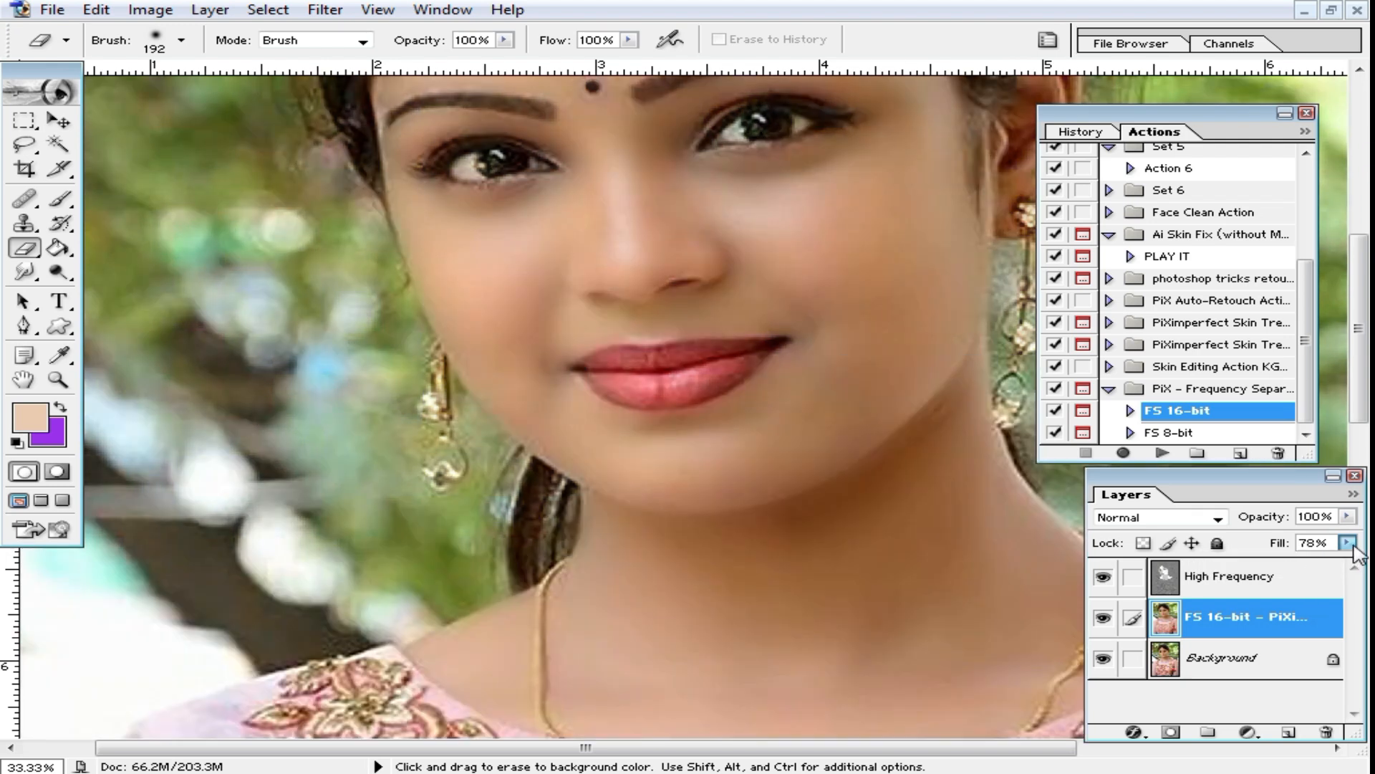
click(1348, 543)
mouse_move(1316, 565)
mouse_down()
mouse_move(1344, 565)
mouse_move(1321, 570)
mouse_move(1332, 573)
mouse_up()
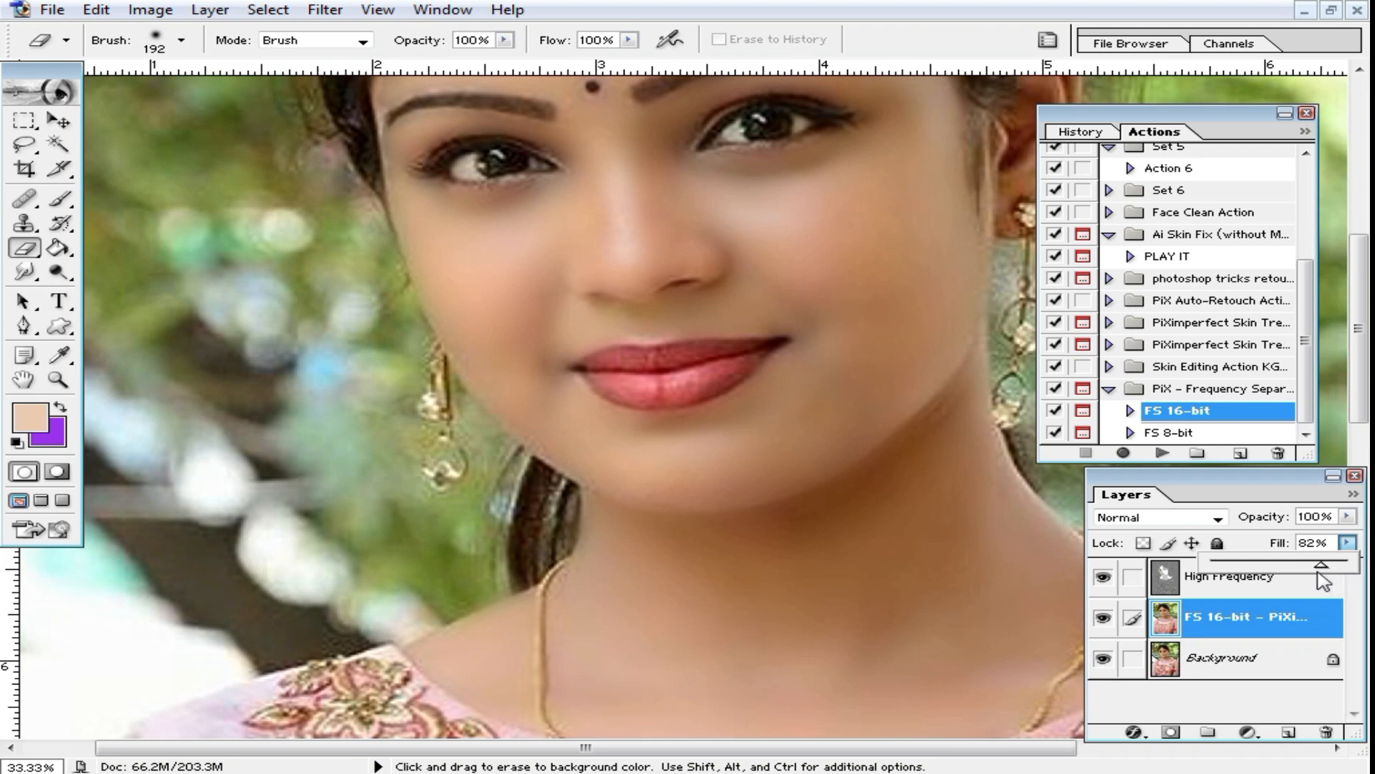
Step: Set the FS 16-bit layer's fill to 78% and compare the face with that layer hidden and shown
drag(1322, 579, 1315, 579)
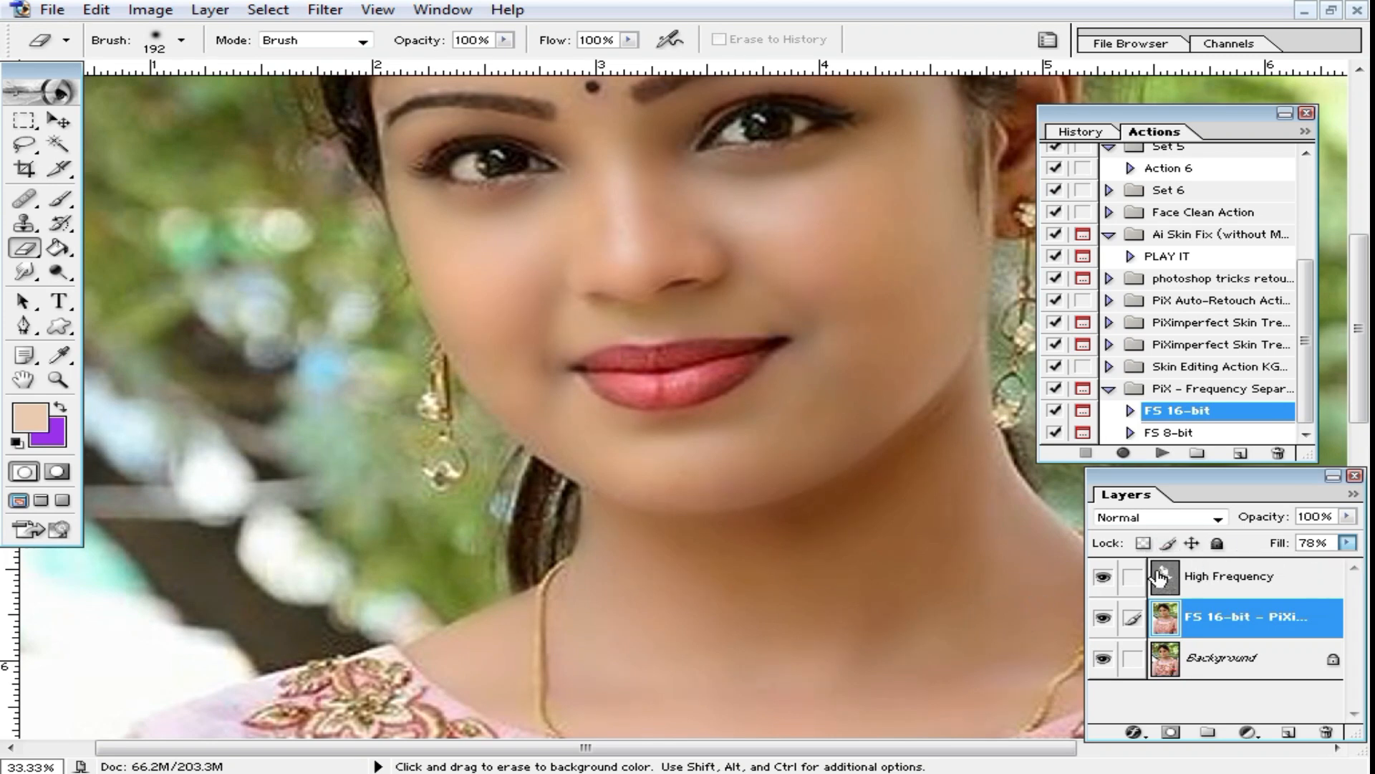
scroll(847, 401, up, 5)
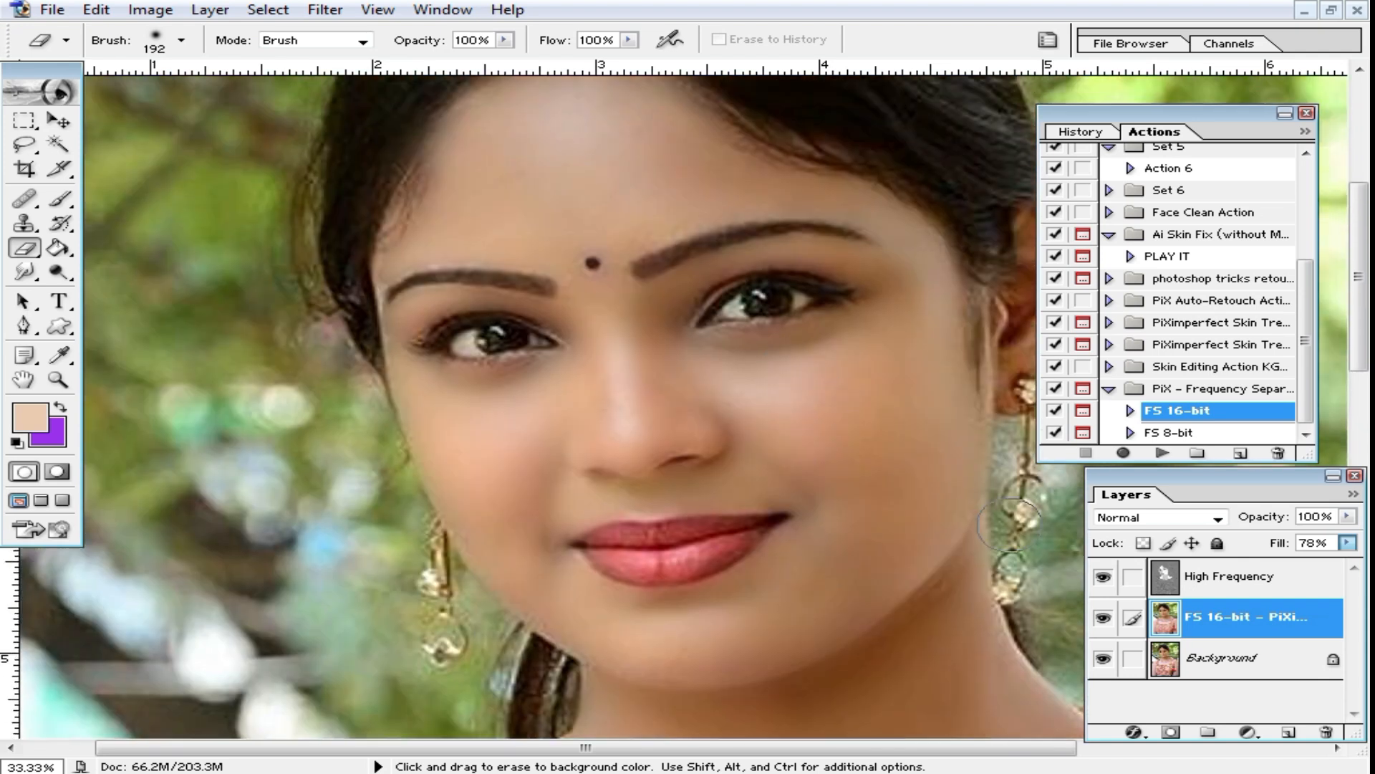
click(1102, 625)
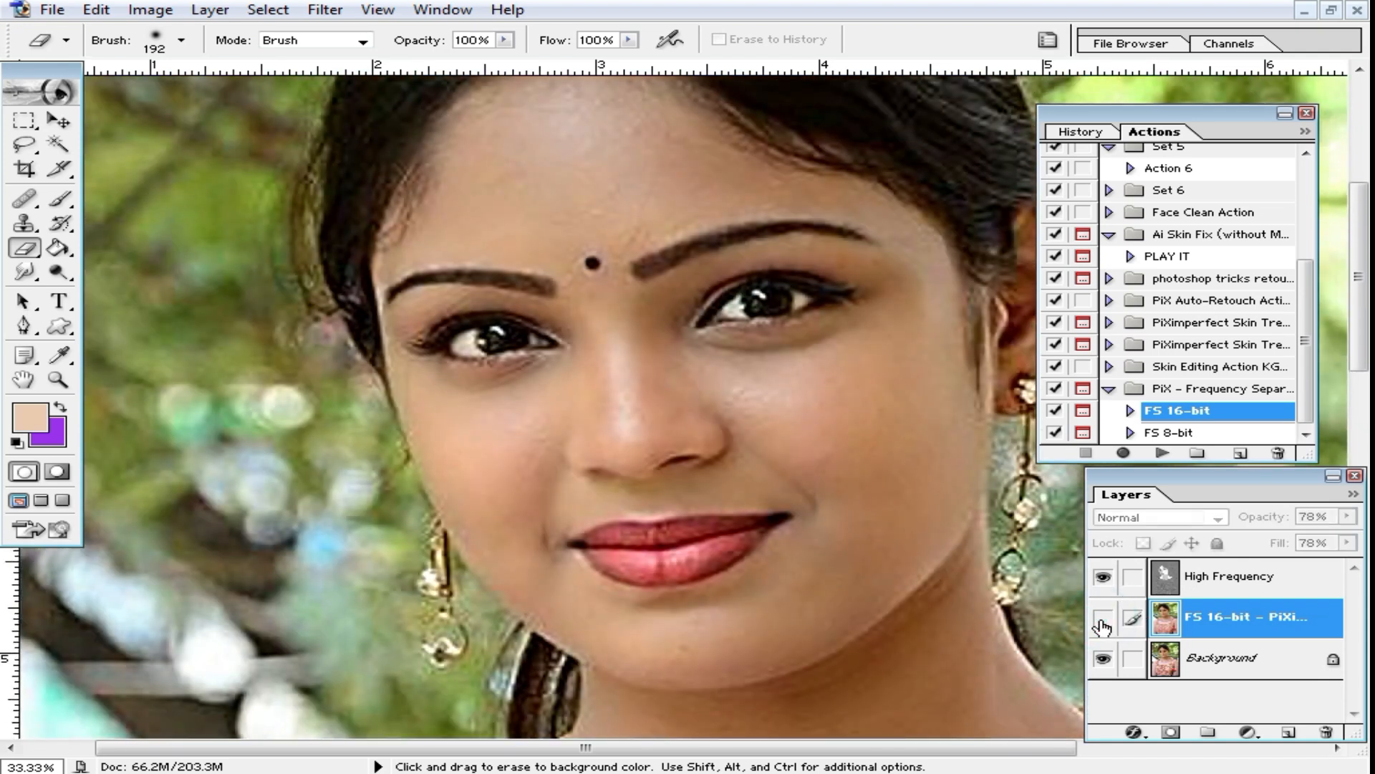
click(1103, 625)
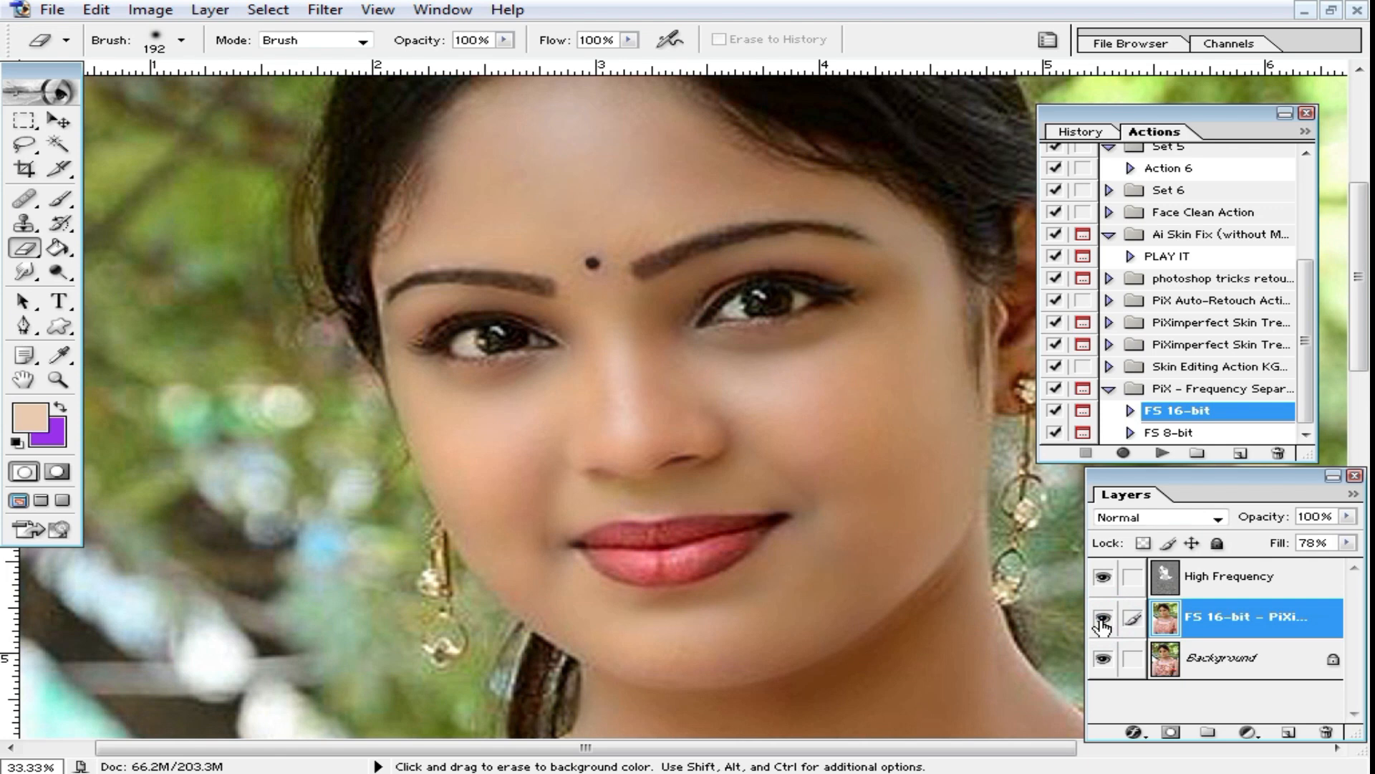
Step: Compare the retouched face with the original by toggling the visibility of the High Frequency and FS 16-bit layers
click(1104, 577)
click(1103, 617)
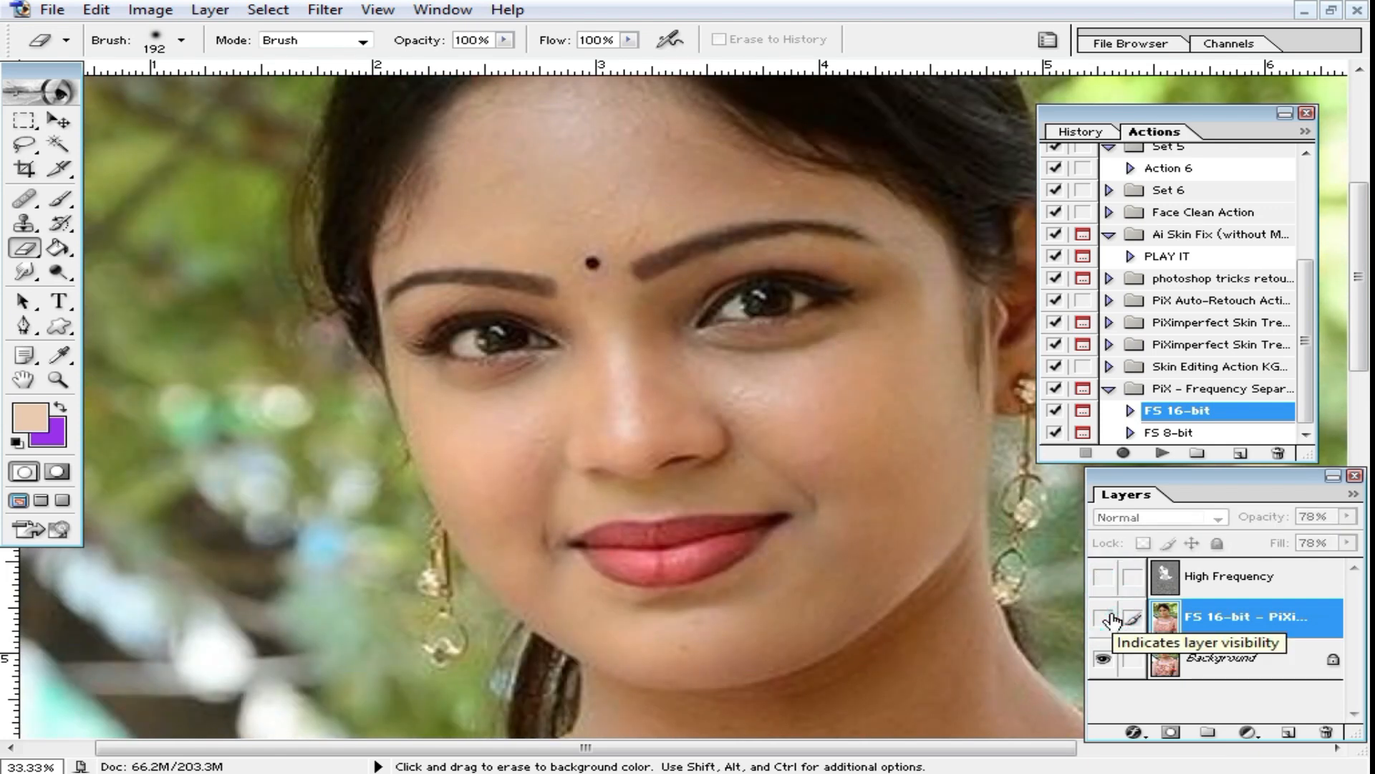
click(1104, 617)
click(1107, 618)
click(1104, 577)
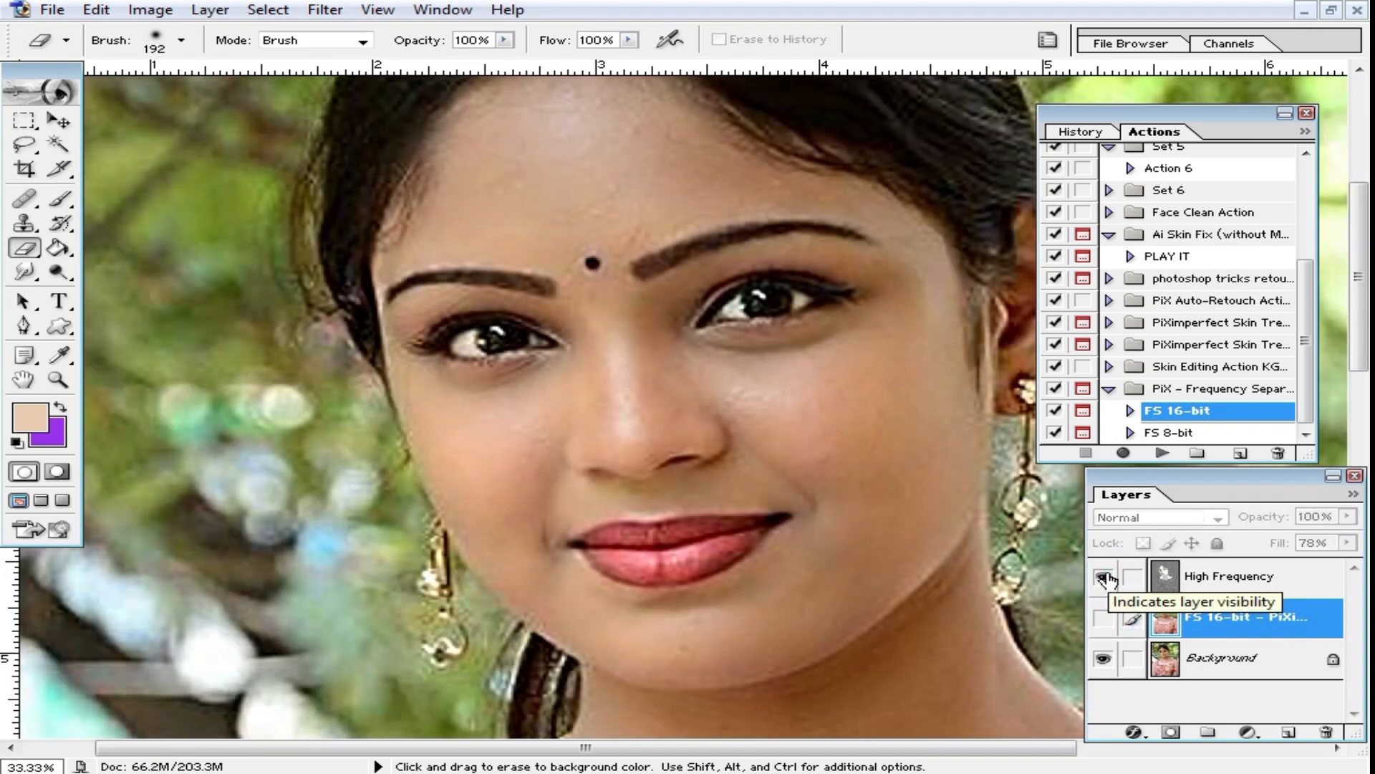
click(1104, 577)
click(1104, 617)
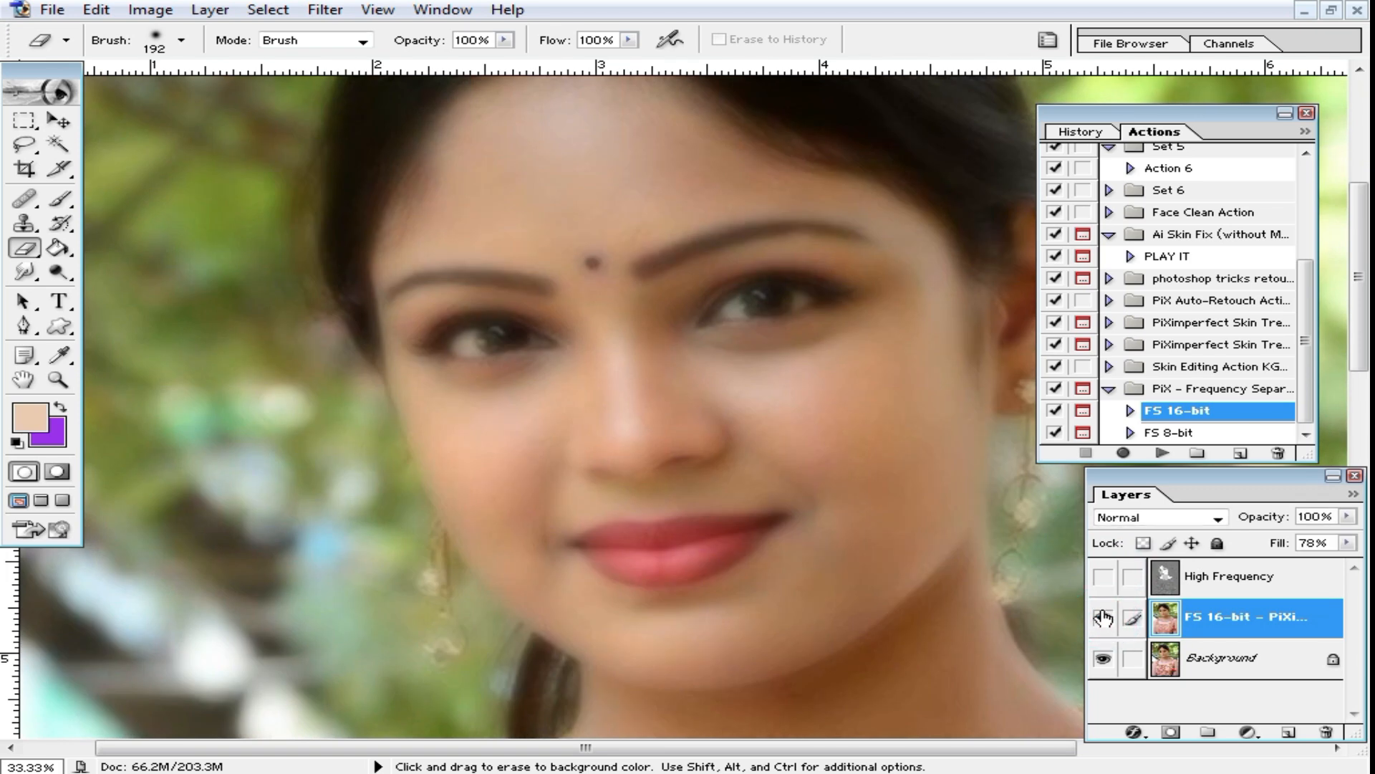
click(1104, 580)
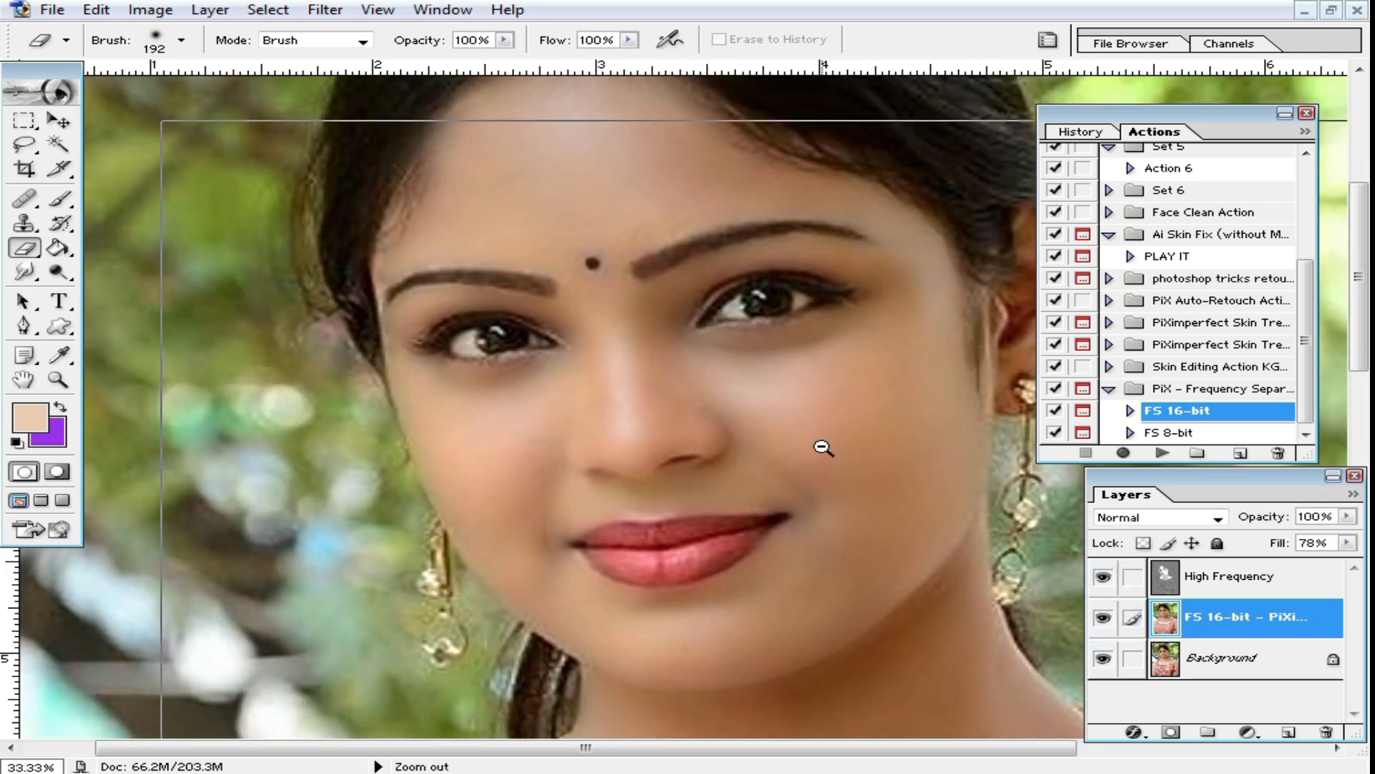
Step: Try different fill strengths on the High Frequency layer and return its fill to 100%
key(ctrl+minus)
ctrl+click(654, 424)
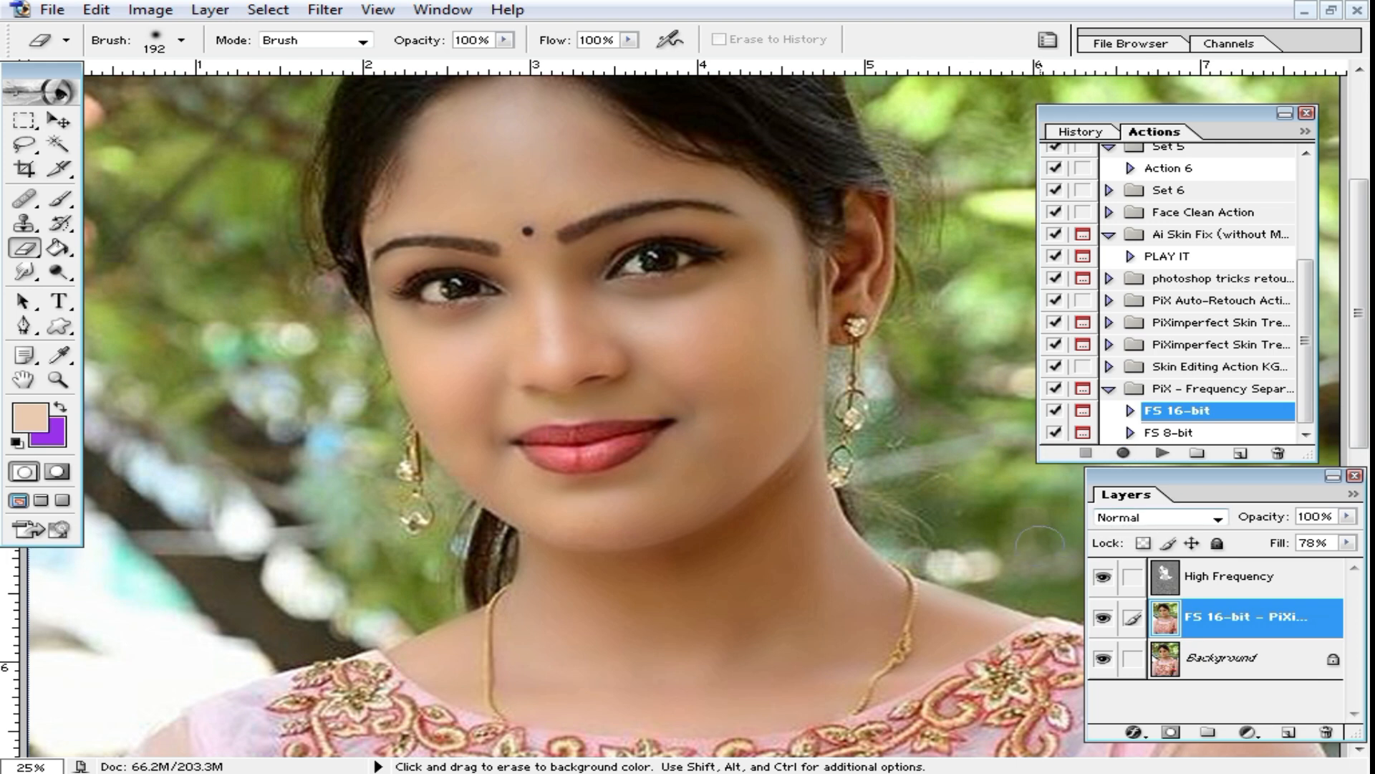
scroll(406, 513, down, 1)
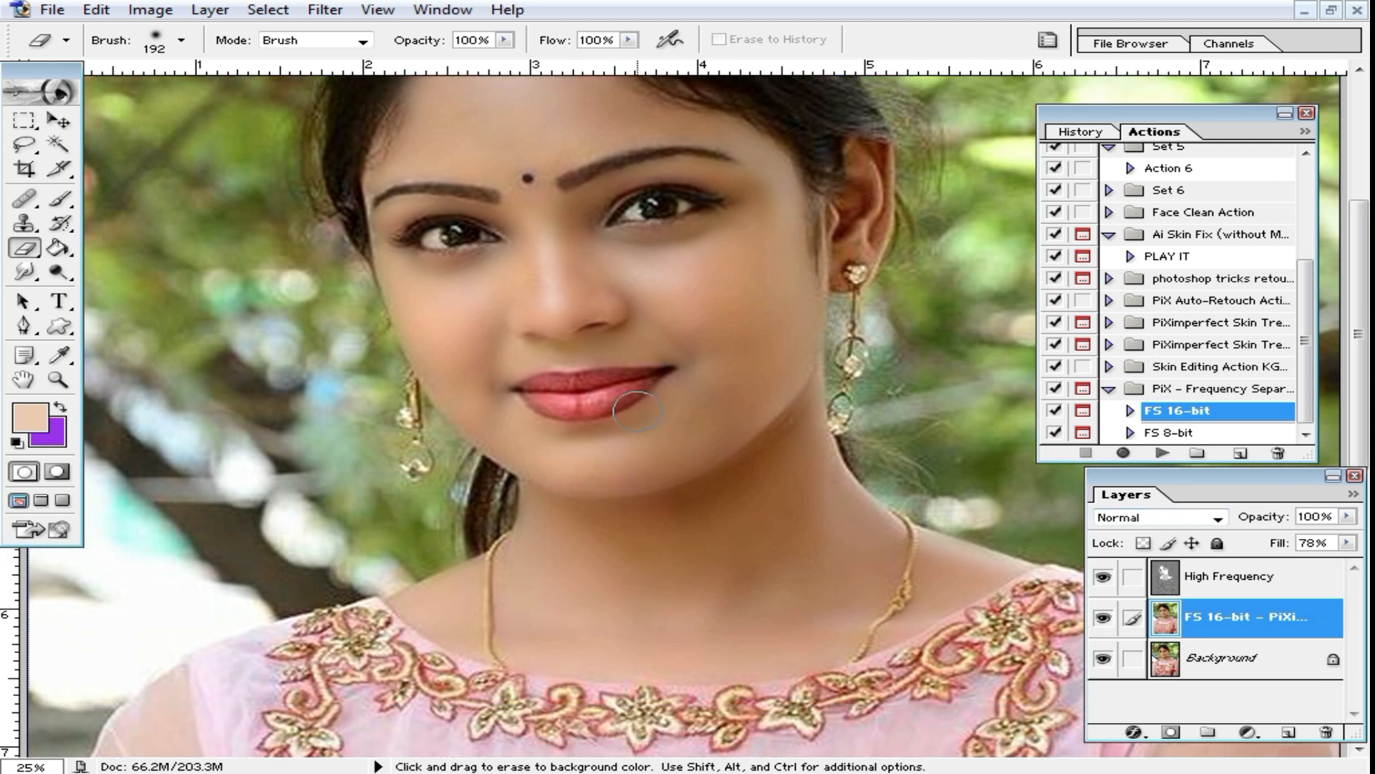
alt+click(741, 429)
drag(678, 358, 597, 501)
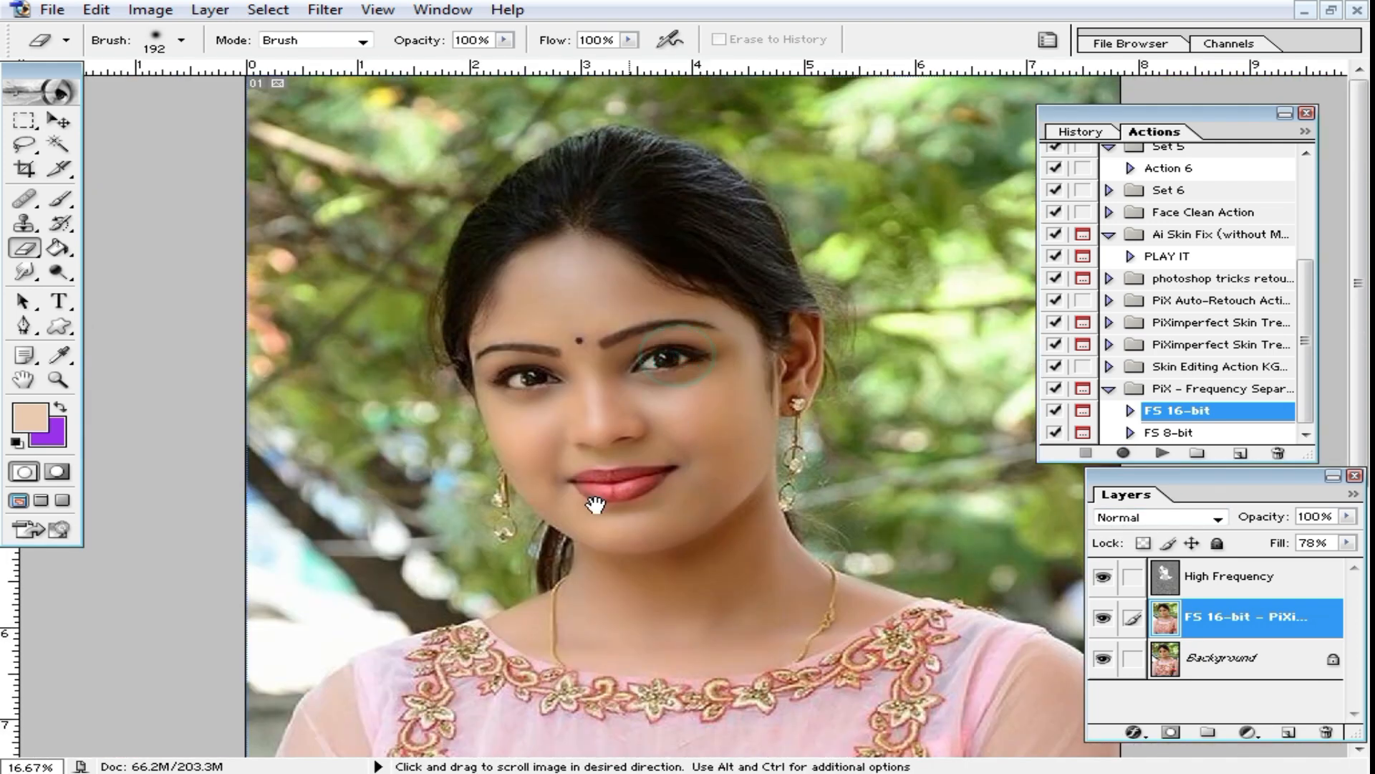
scroll(916, 453, down, 1)
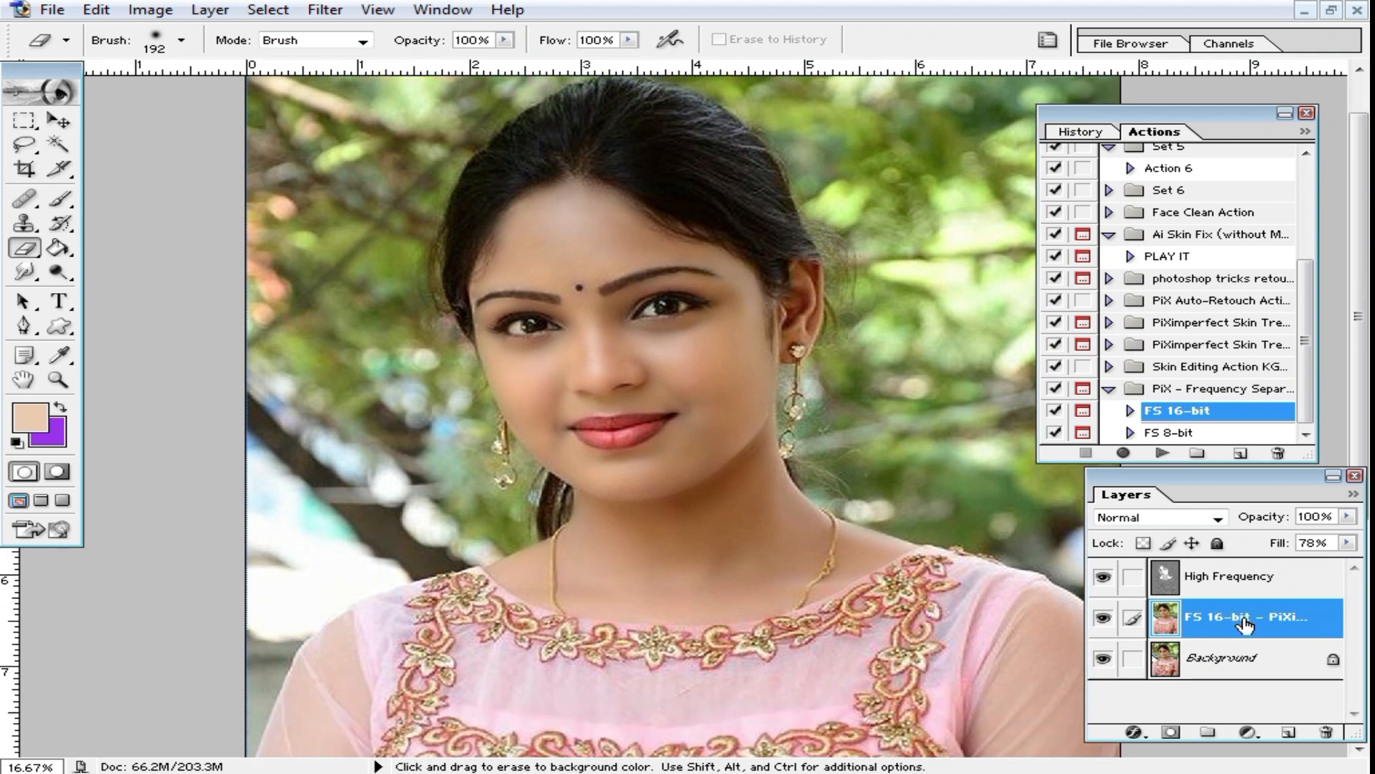
click(1242, 580)
click(1347, 542)
drag(1281, 573, 1366, 573)
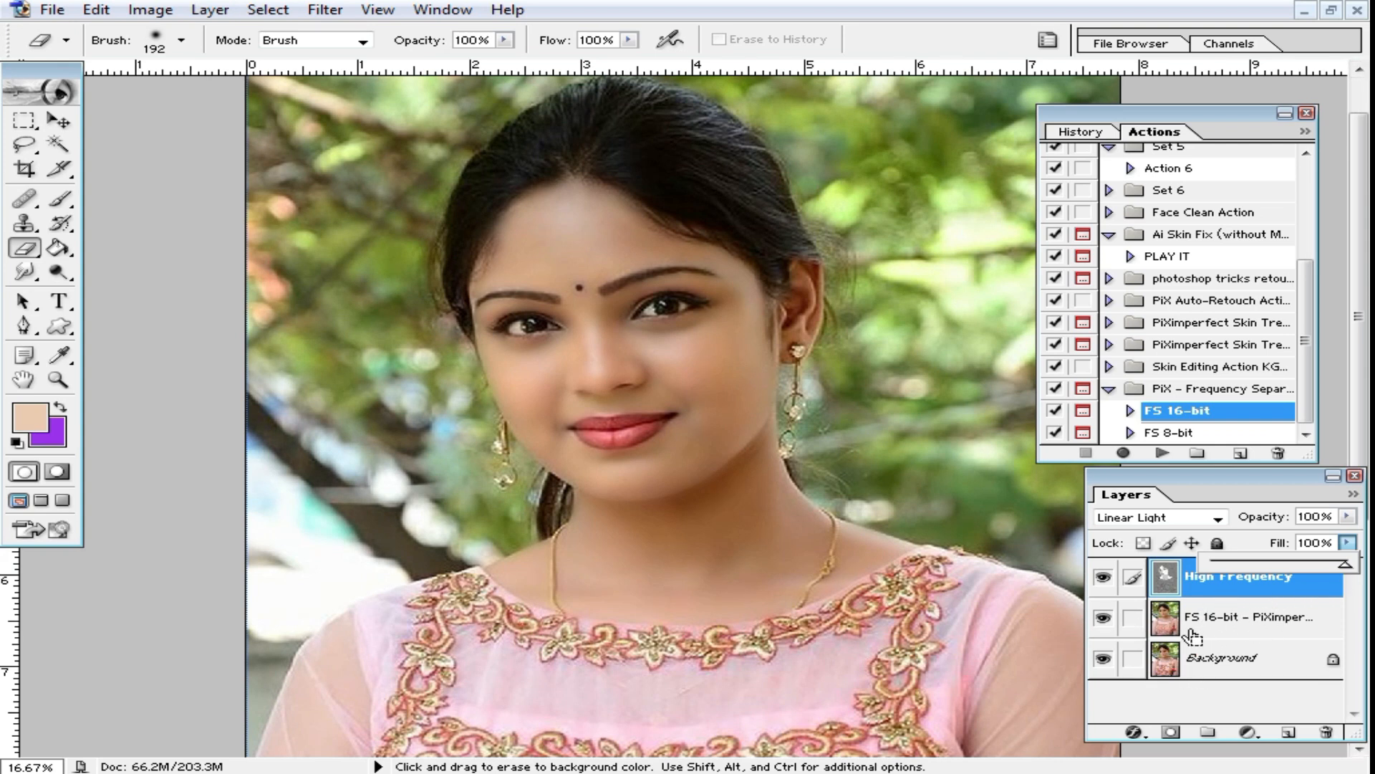
Step: Merge all visible layers into the Background and close the Actions palette
key(ctrl+shift+e)
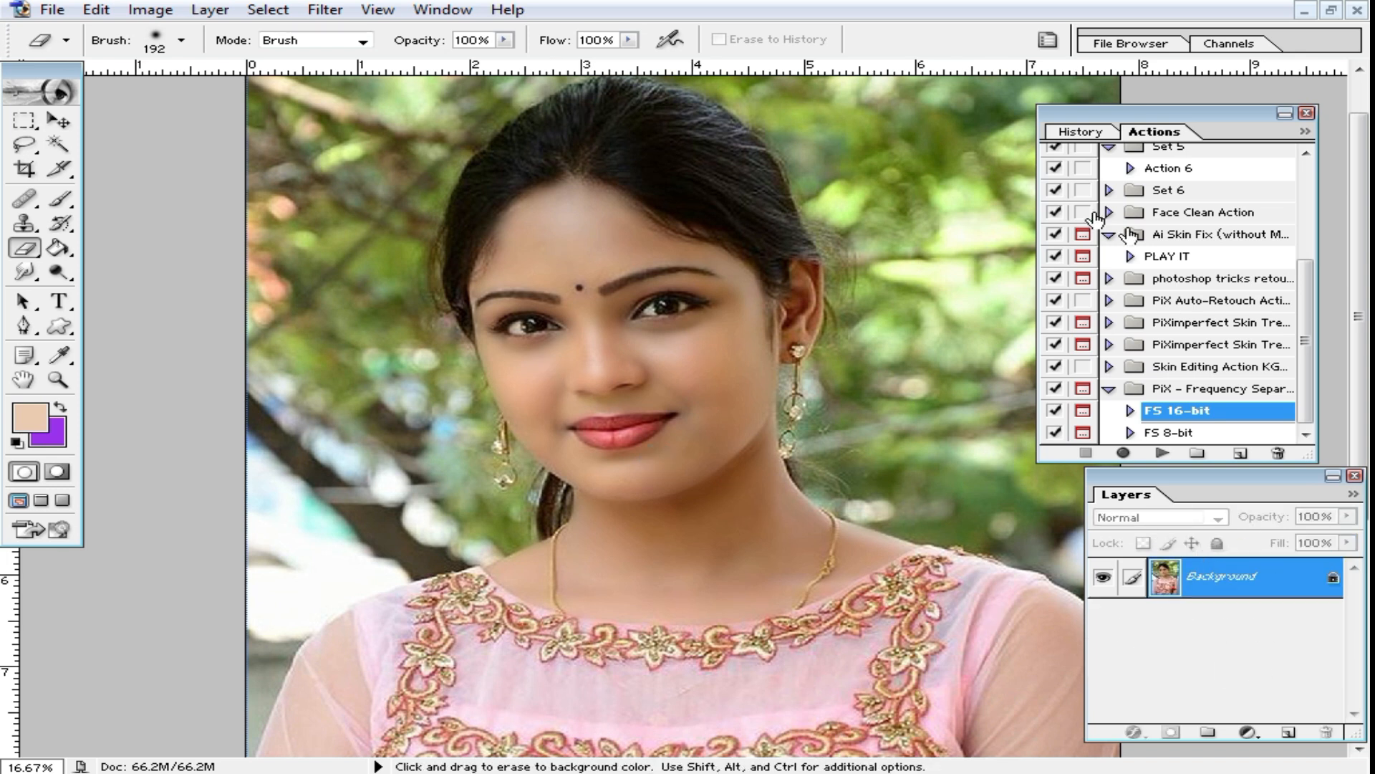
drag(1190, 125, 1226, 95)
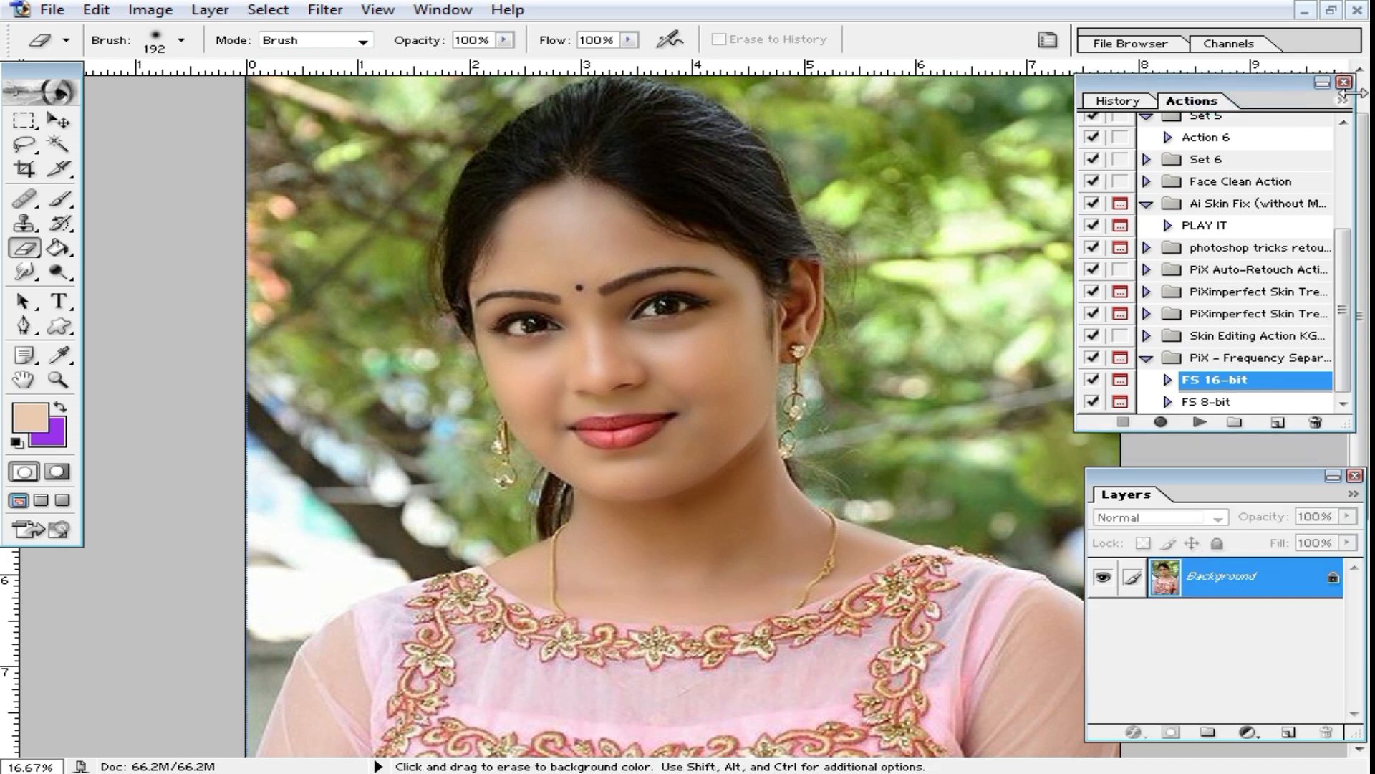
click(1344, 84)
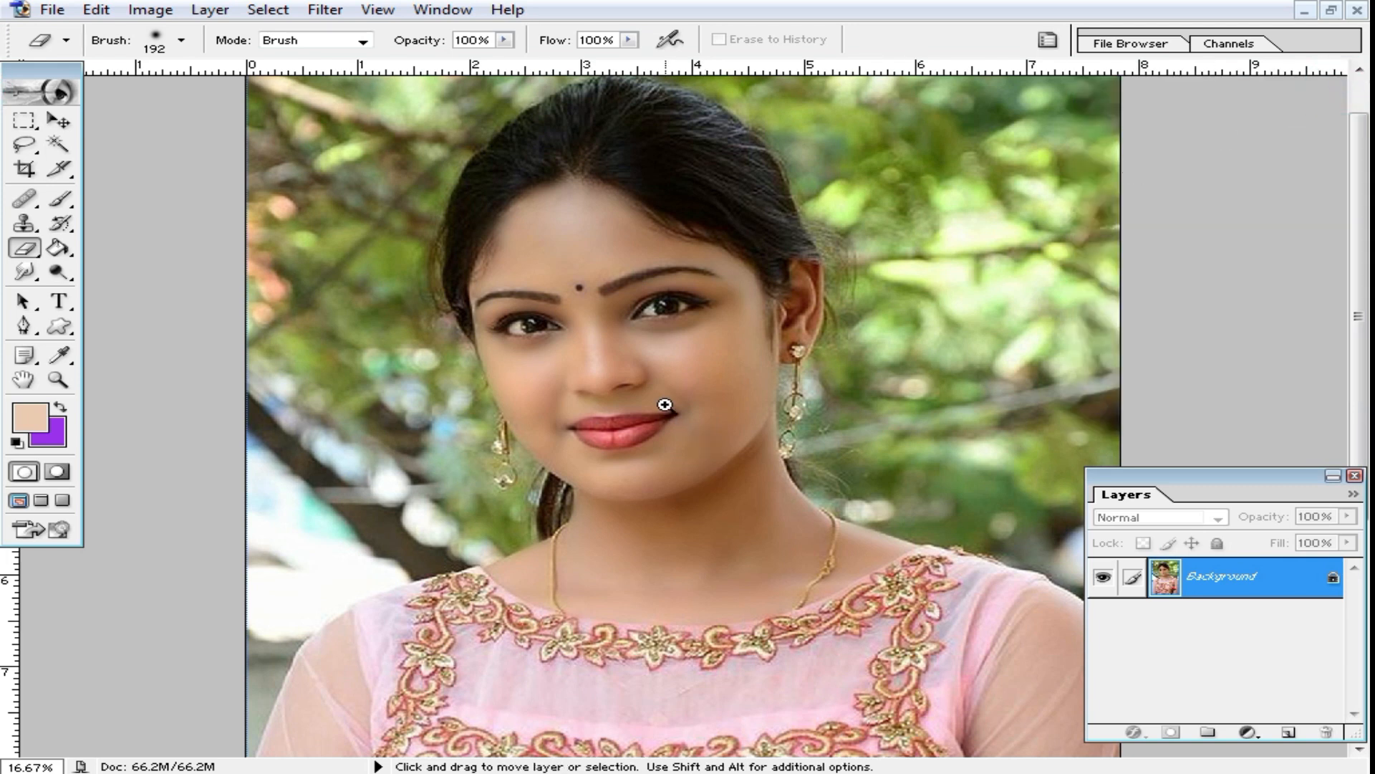
Step: Start the Imagenomic Noiseware Professional filter on the merged portrait
ctrl+click(658, 402)
ctrl+click(641, 419)
ctrl+click(636, 430)
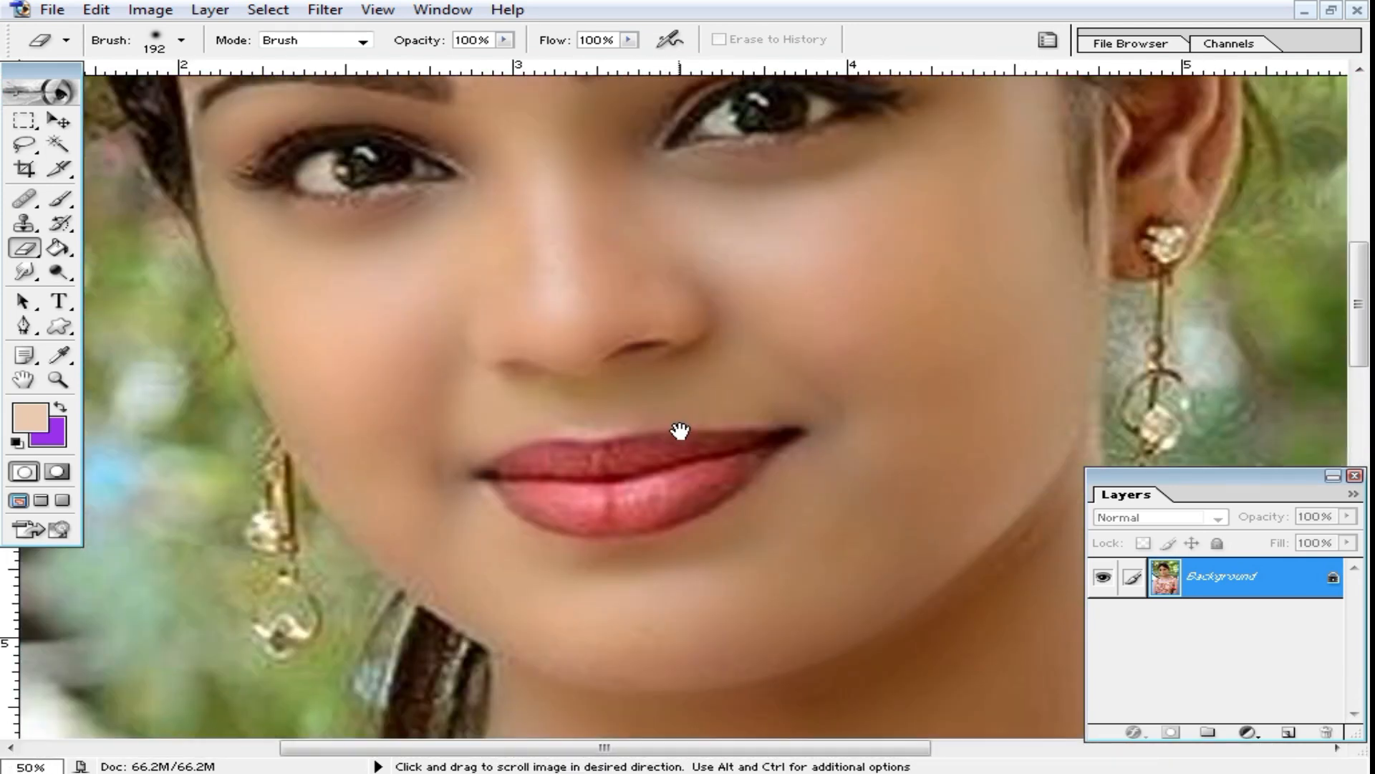
click(326, 11)
mouse_move(365, 601)
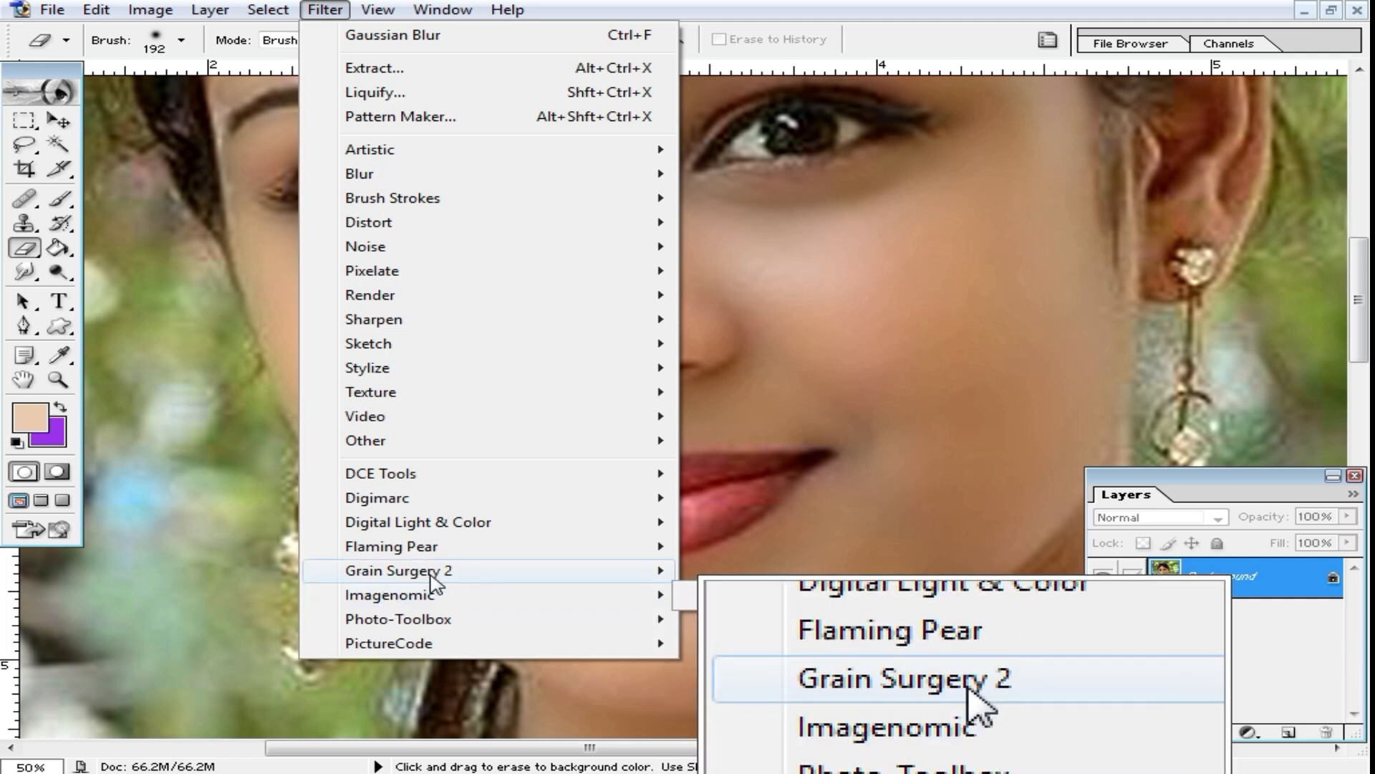
mouse_move(434, 600)
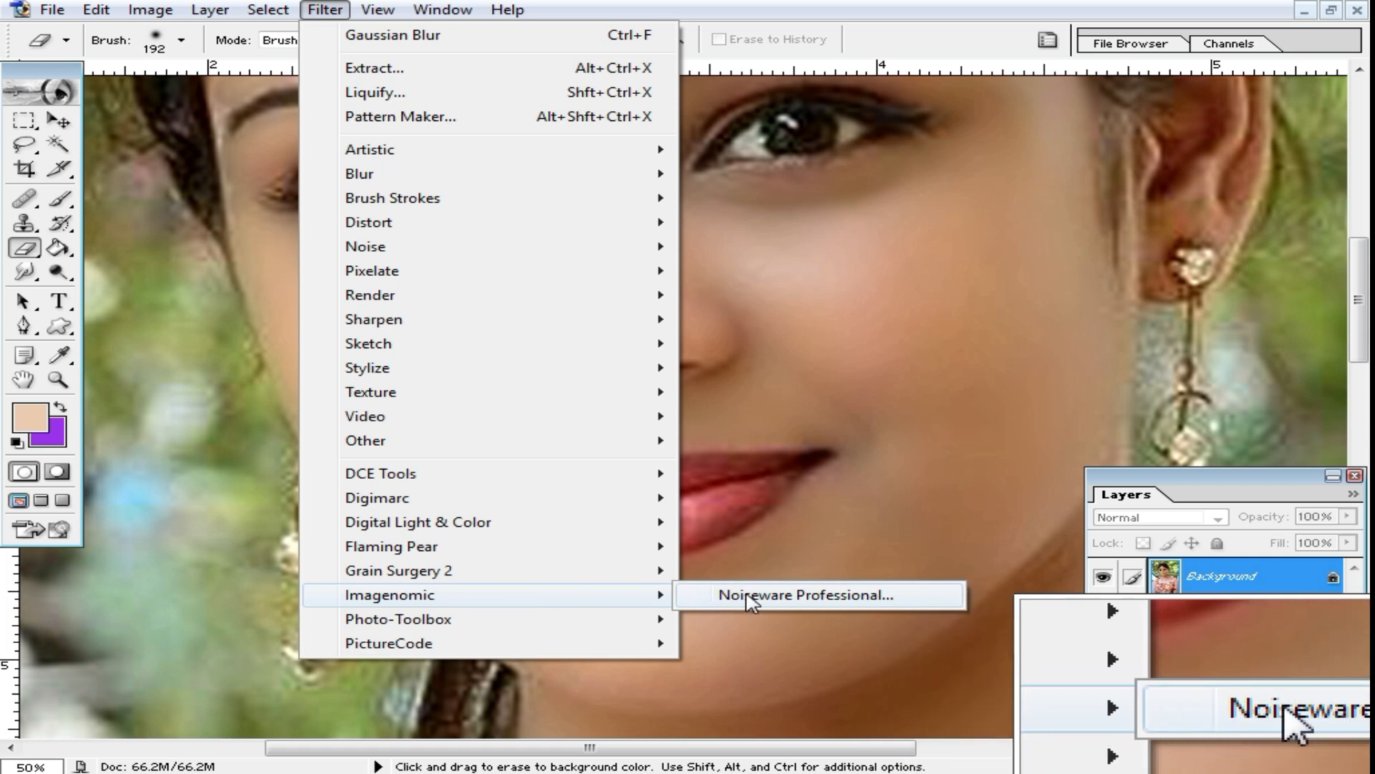
click(788, 599)
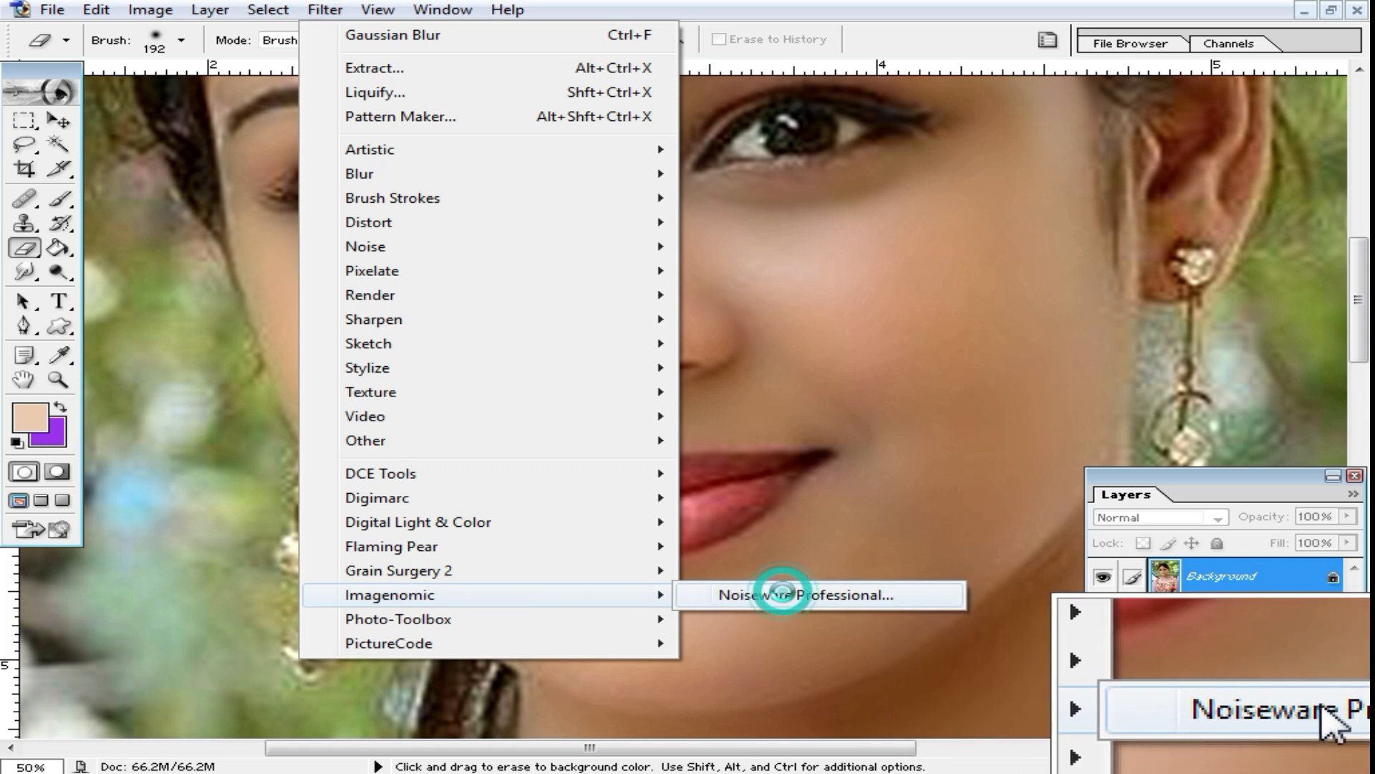
Step: Raise the Noise Level for both Luminance and Color to +20, checking the facial skin in the preview
drag(602, 253, 891, 669)
drag(692, 323, 827, 638)
drag(664, 295, 745, 513)
drag(247, 122, 295, 123)
drag(202, 147, 308, 147)
Step: Check the cheek, mouth and chin in the preview, lower the Detail Enhancement sharpening to its minimum and apply the noise reduction
drag(712, 409, 875, 433)
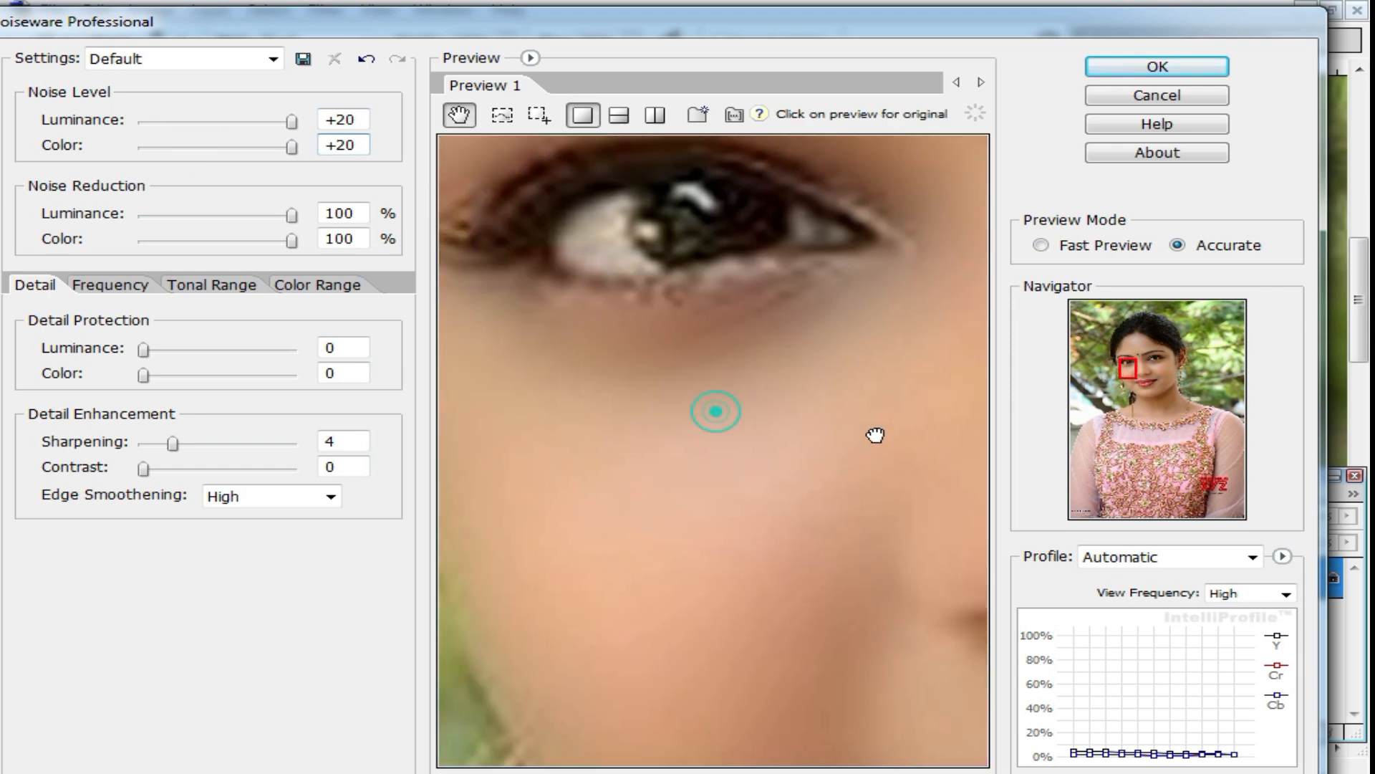
drag(763, 530, 732, 222)
drag(781, 492, 699, 378)
drag(793, 467, 676, 308)
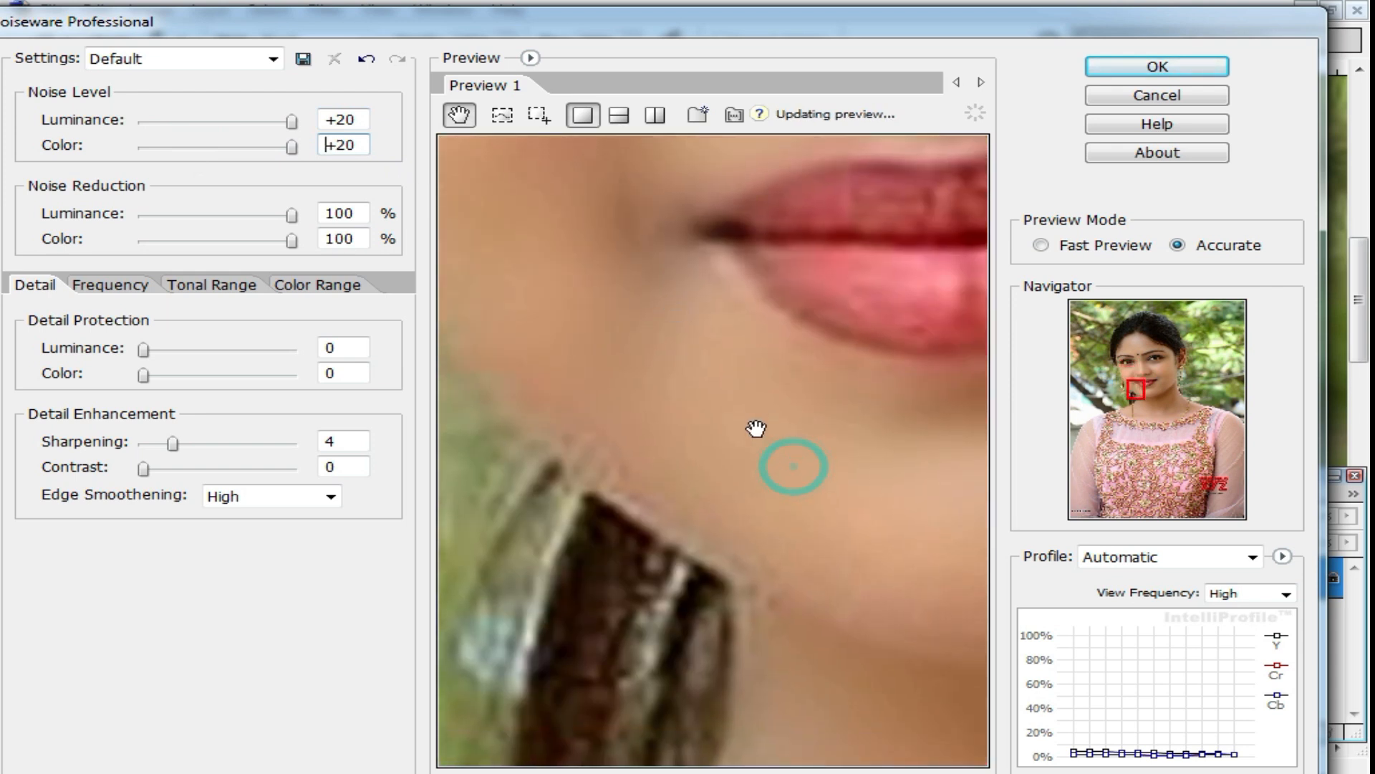
drag(746, 454, 671, 351)
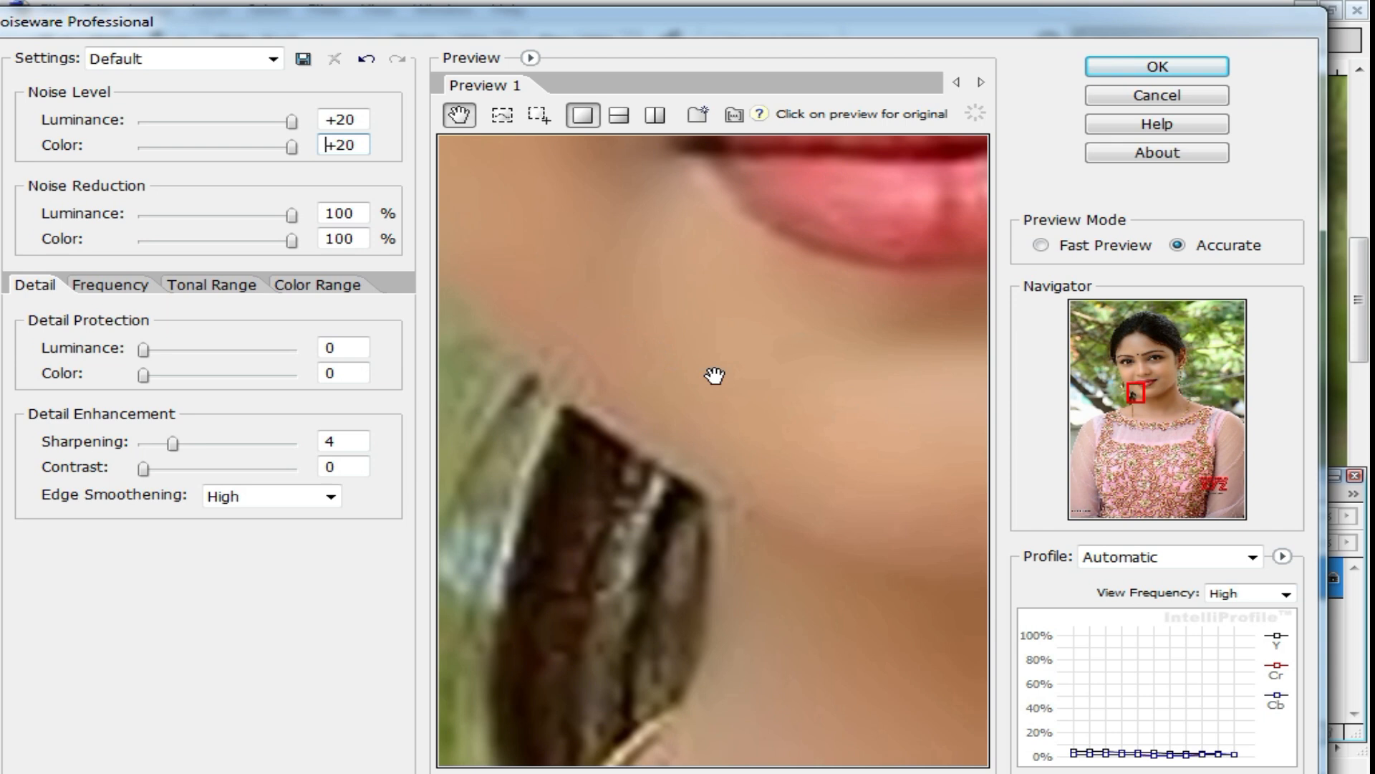
drag(749, 382, 527, 372)
drag(170, 444, 144, 444)
drag(783, 279, 758, 602)
drag(709, 242, 731, 481)
click(1160, 68)
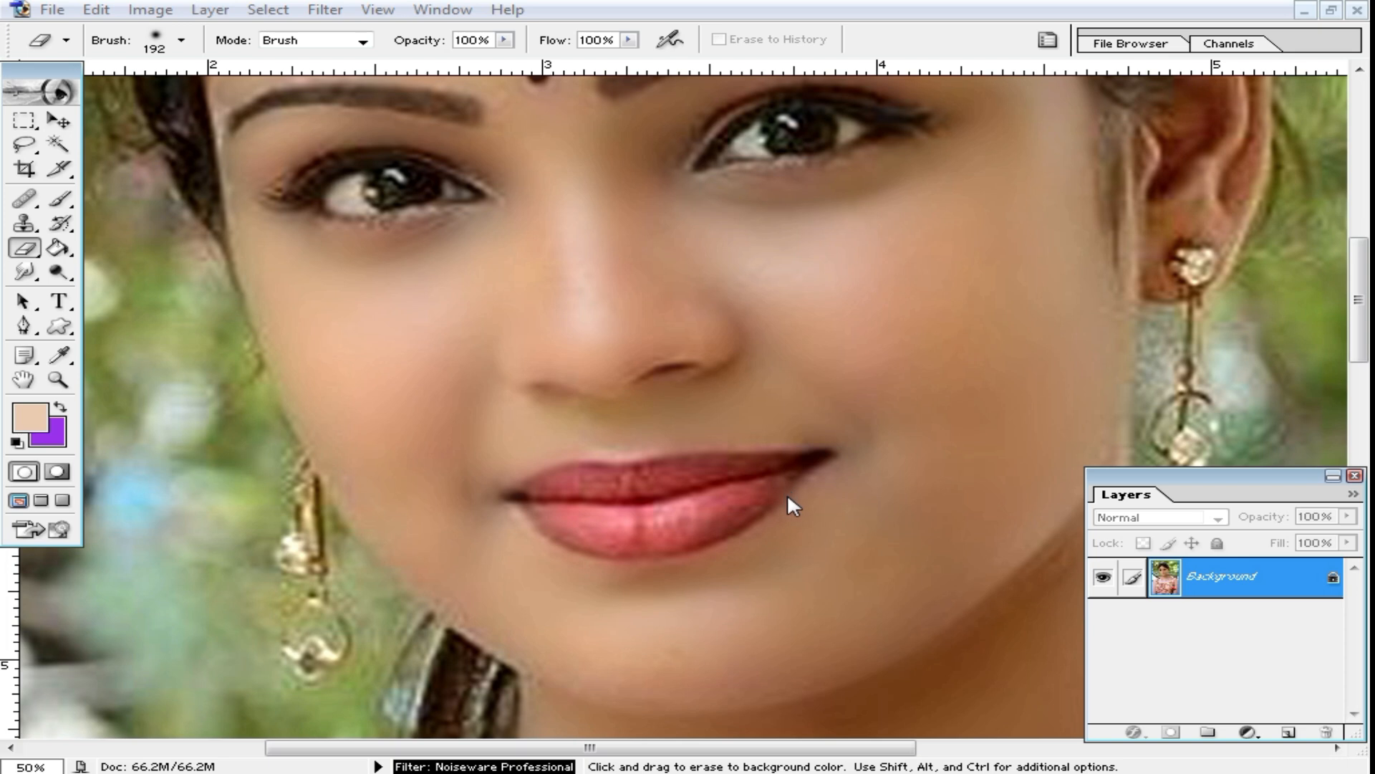
Step: Examine the noise-reduced skin around the lips, nose, eyes and forehead at different magnifications
ctrl+alt+click(689, 460)
ctrl+alt+click(678, 462)
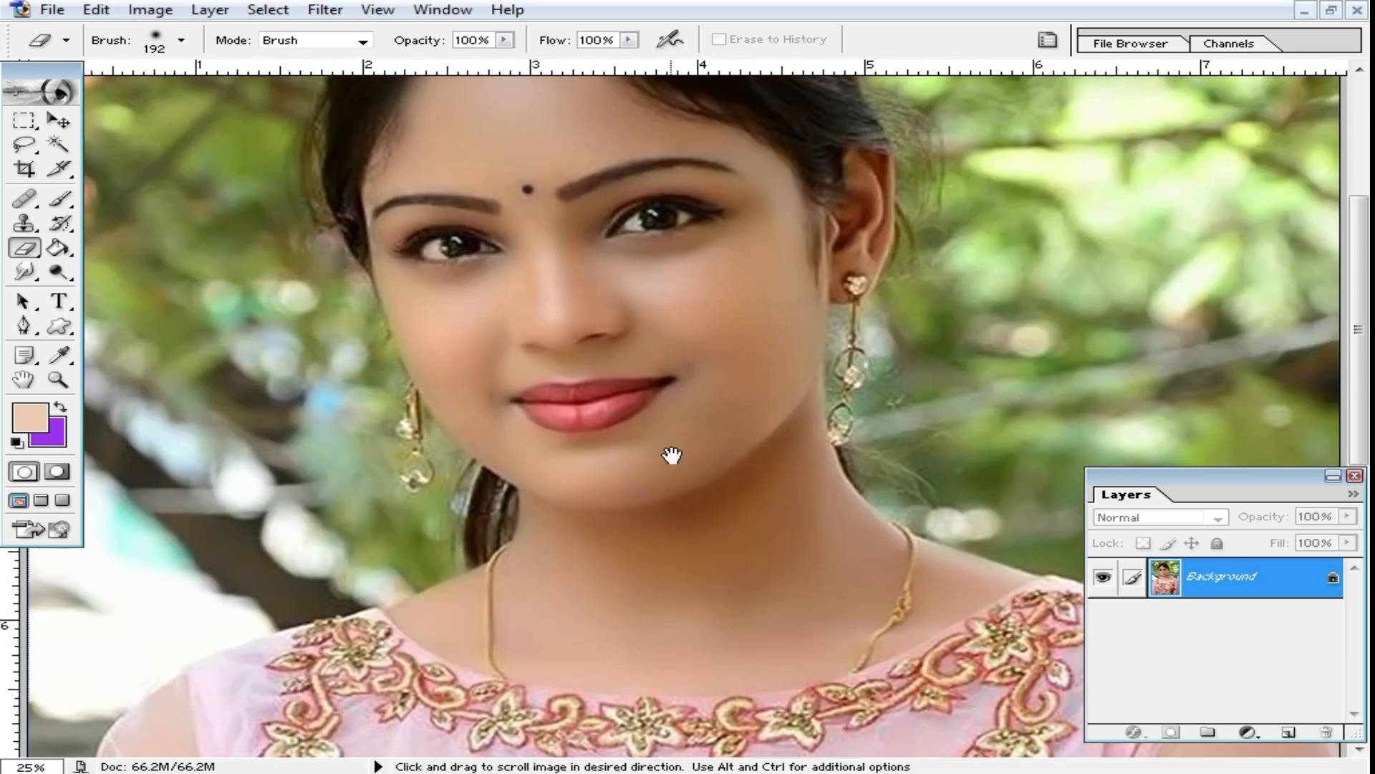
ctrl+alt+click(645, 408)
ctrl+alt+click(682, 420)
ctrl+click(647, 407)
ctrl+click(645, 389)
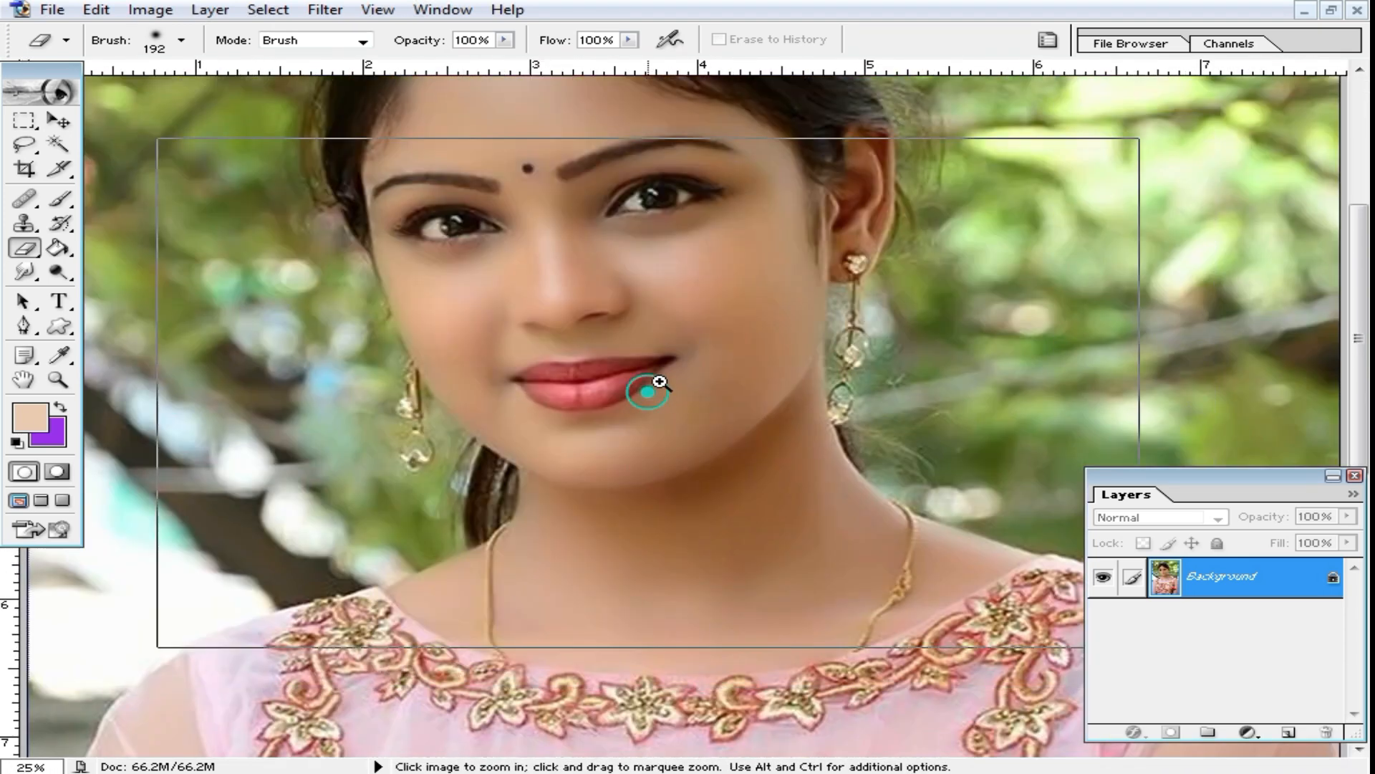
ctrl+click(651, 387)
ctrl+click(650, 329)
ctrl+click(614, 366)
drag(696, 489, 677, 606)
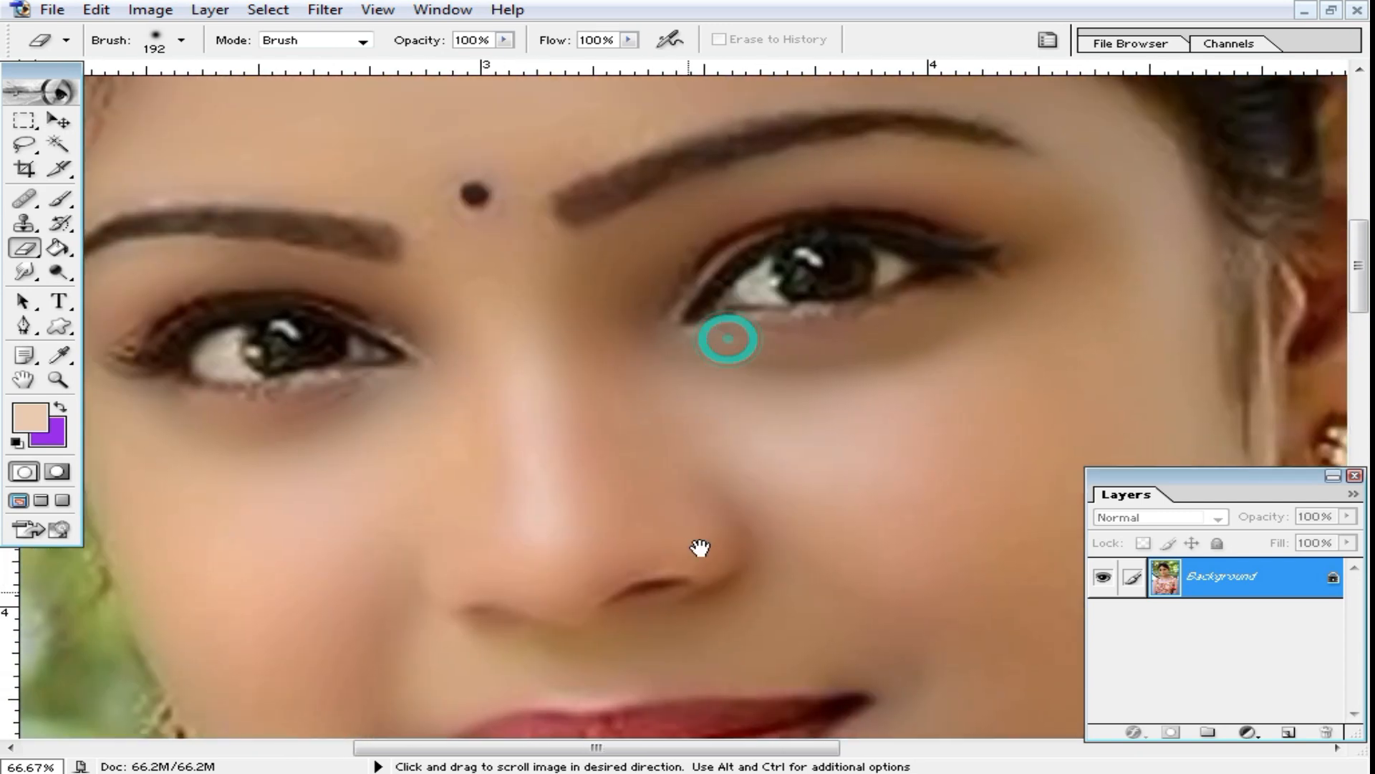
drag(712, 389, 715, 552)
ctrl+alt+click(669, 374)
ctrl+alt+click(672, 377)
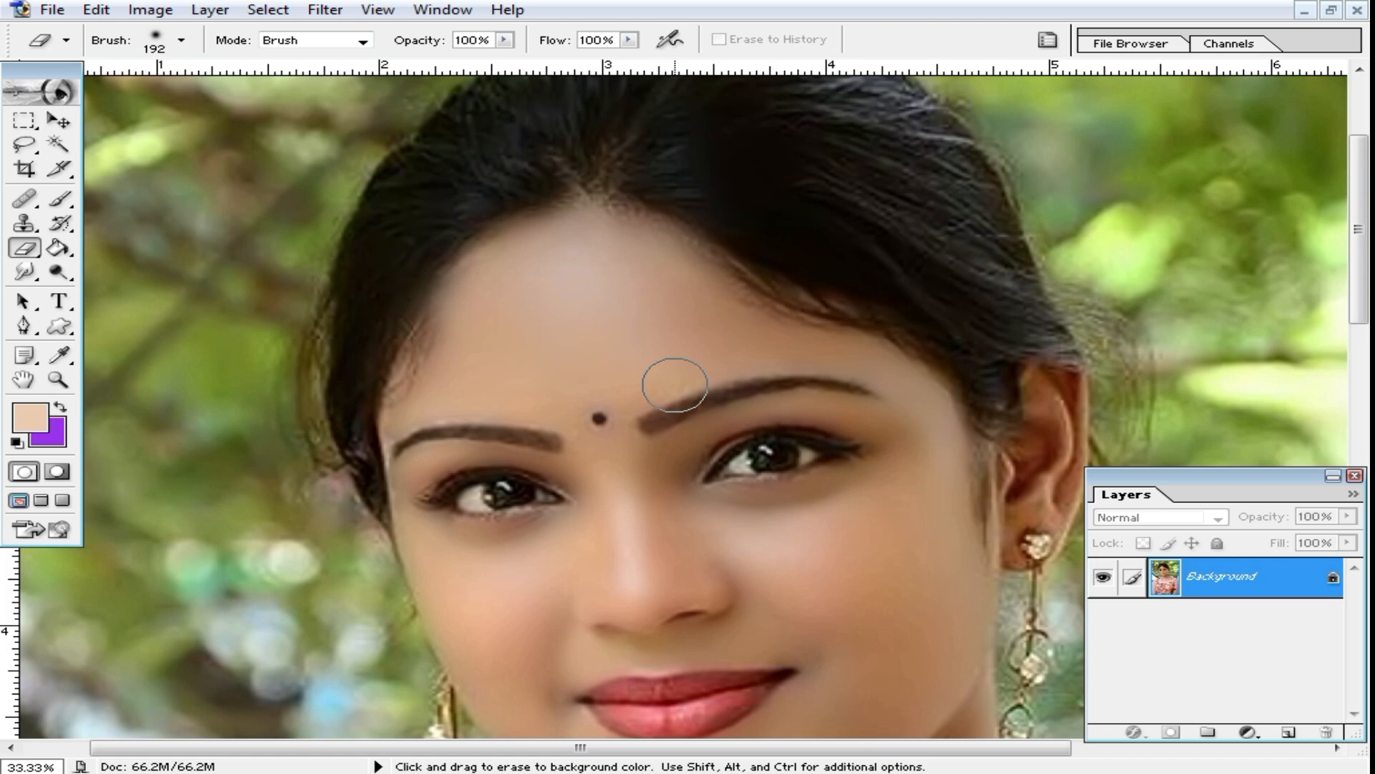
Step: Review the finished retouch from the face out to the whole portrait
drag(738, 491, 712, 363)
drag(711, 426, 737, 408)
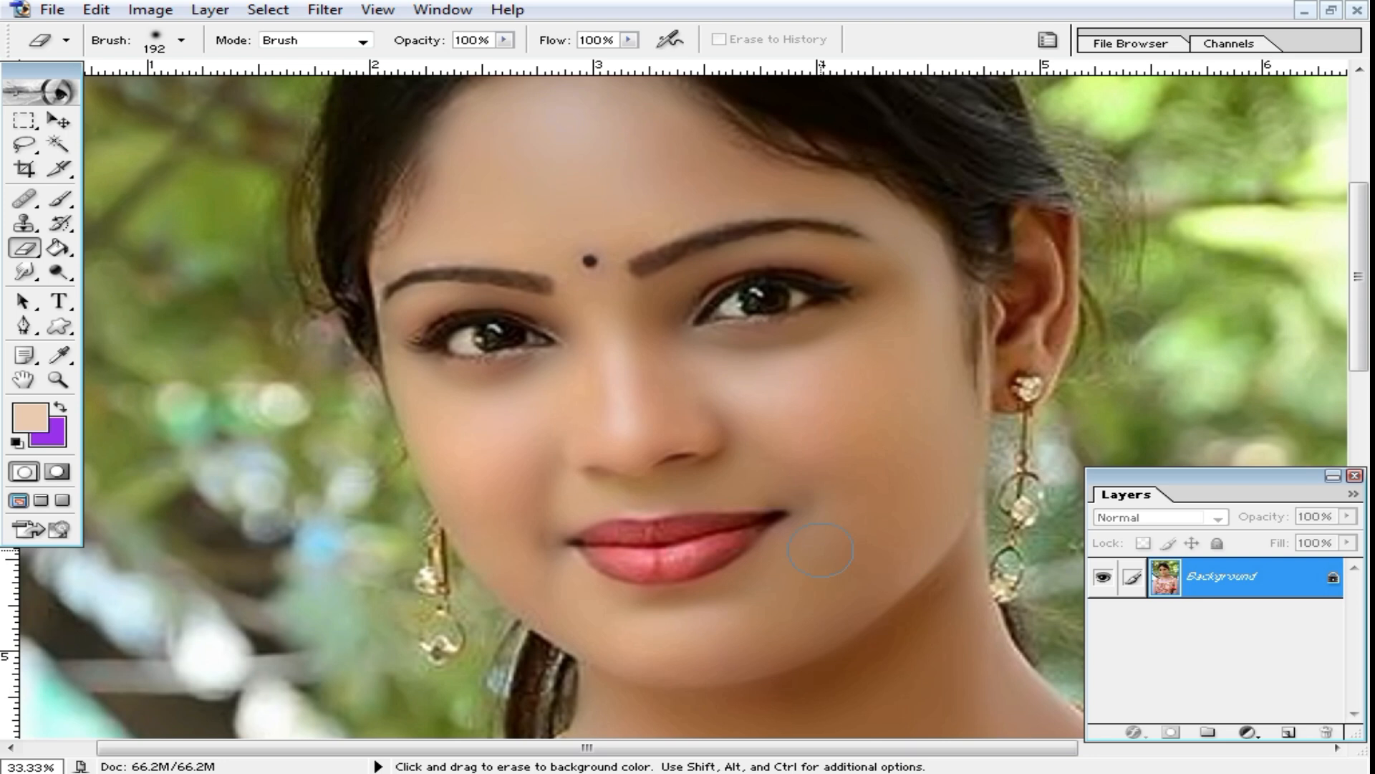
alt+click(609, 481)
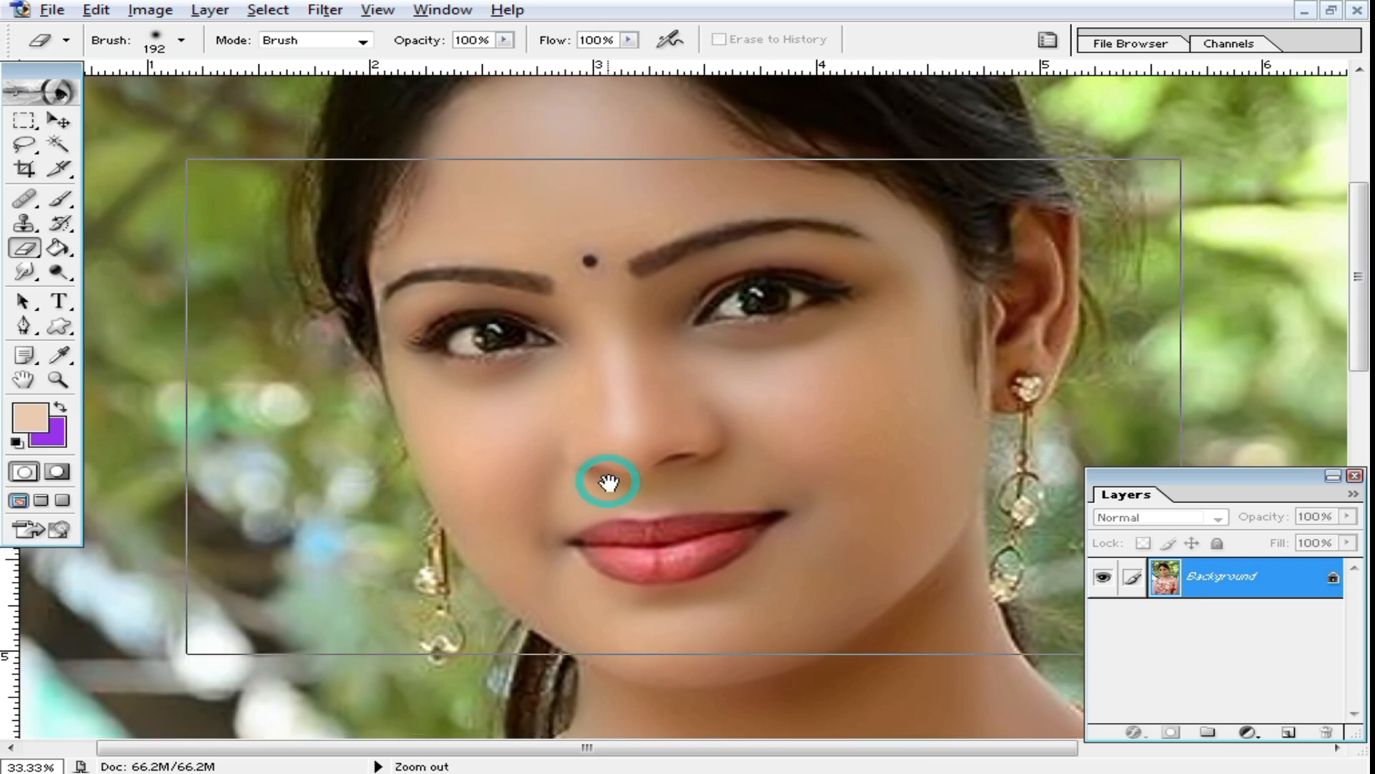
drag(659, 497, 723, 462)
drag(674, 410, 677, 505)
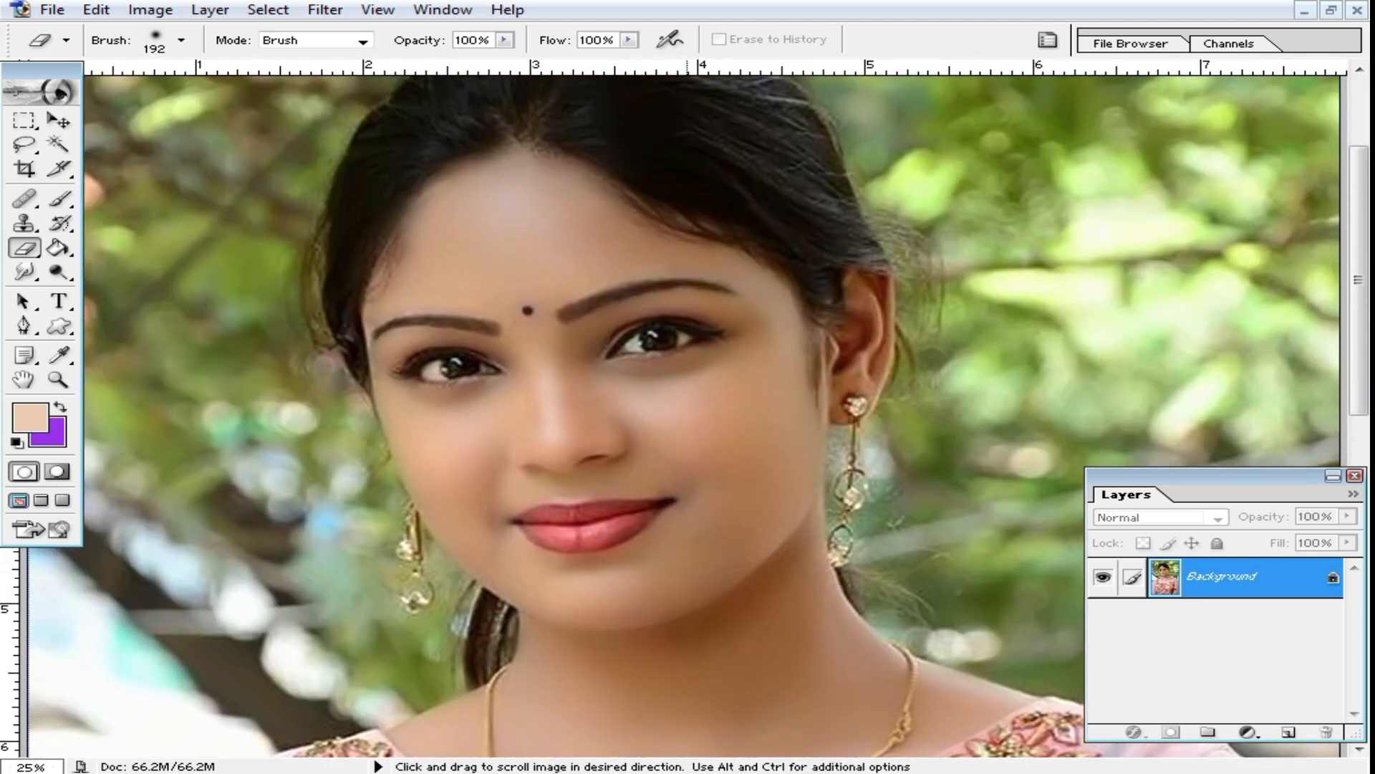
scroll(773, 416, up, 2)
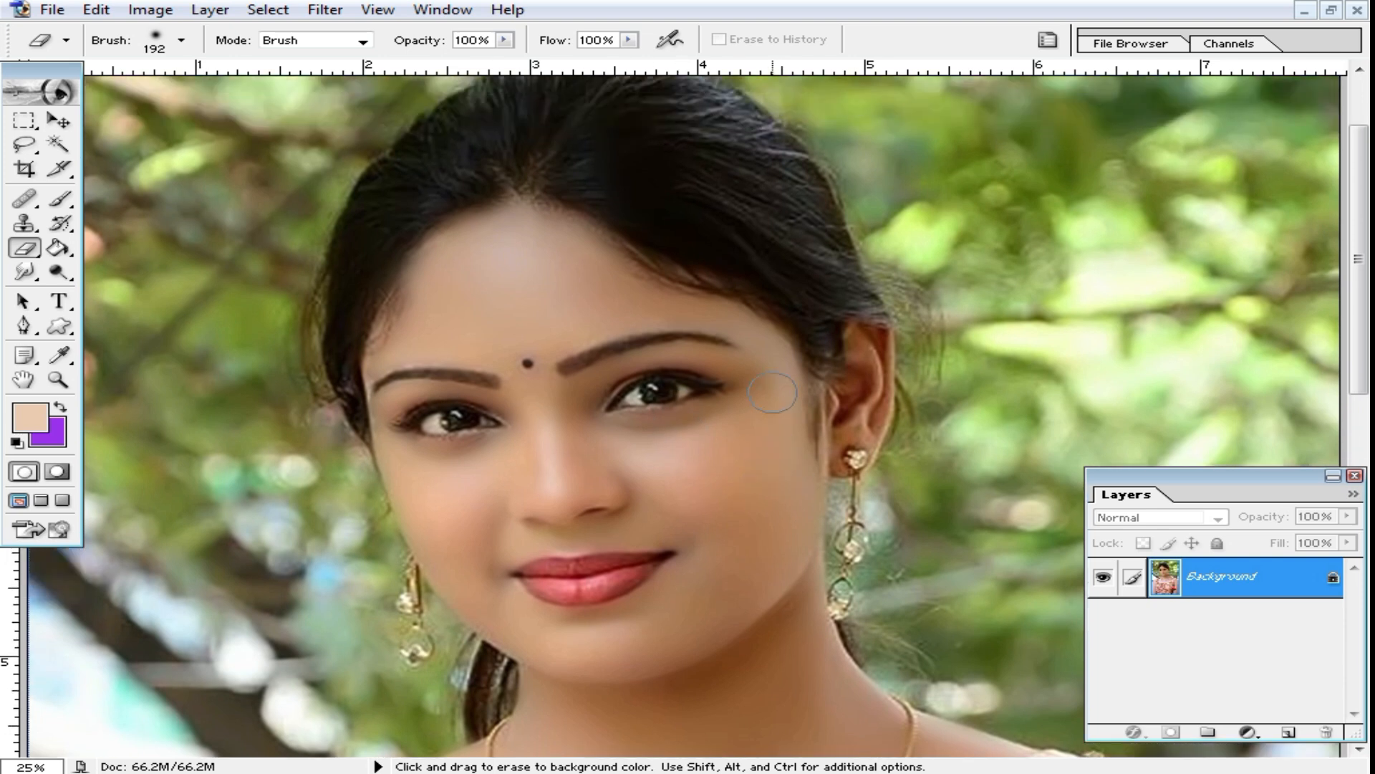
alt+click(743, 401)
alt+click(743, 402)
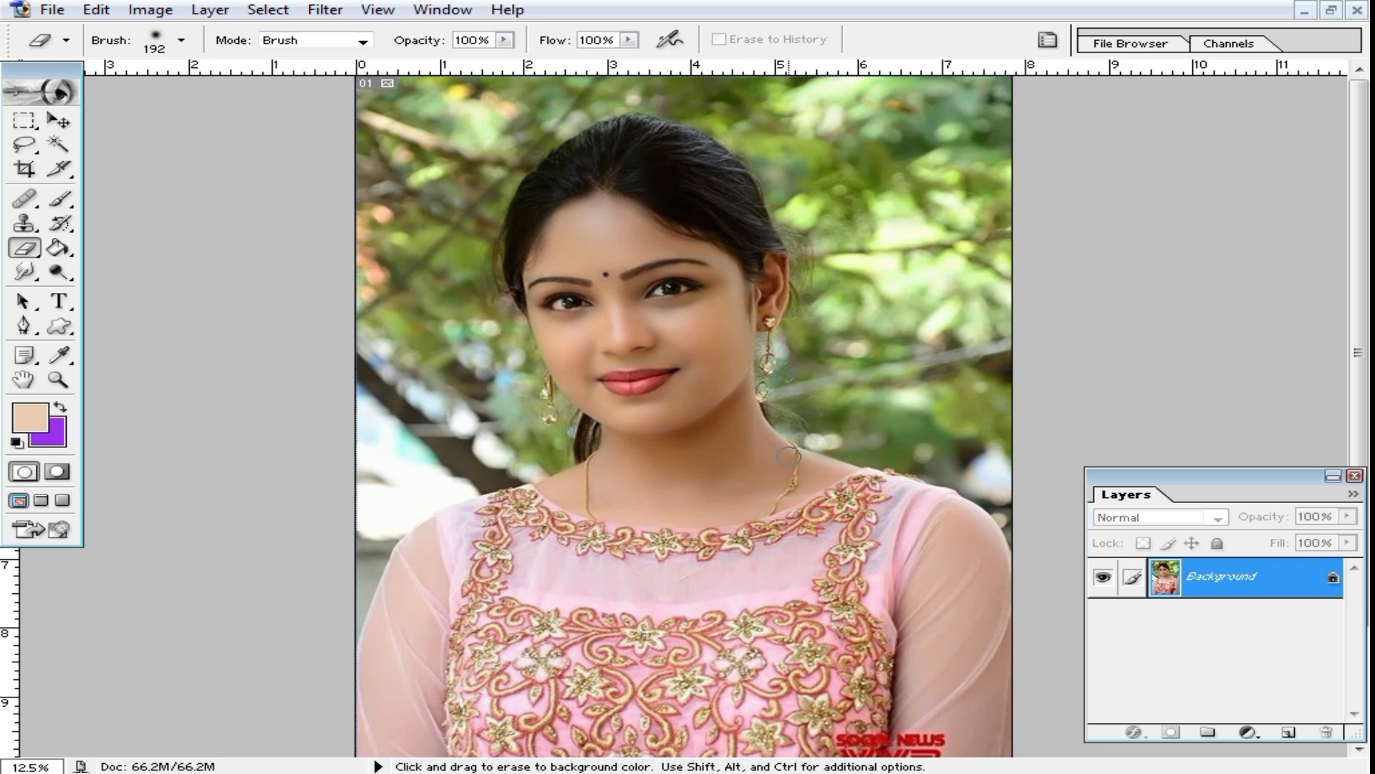
Step: Save the retouched portrait to the Desktop as a JPEG named tttt, accepting the JPEG options
key(ctrl+shift+s)
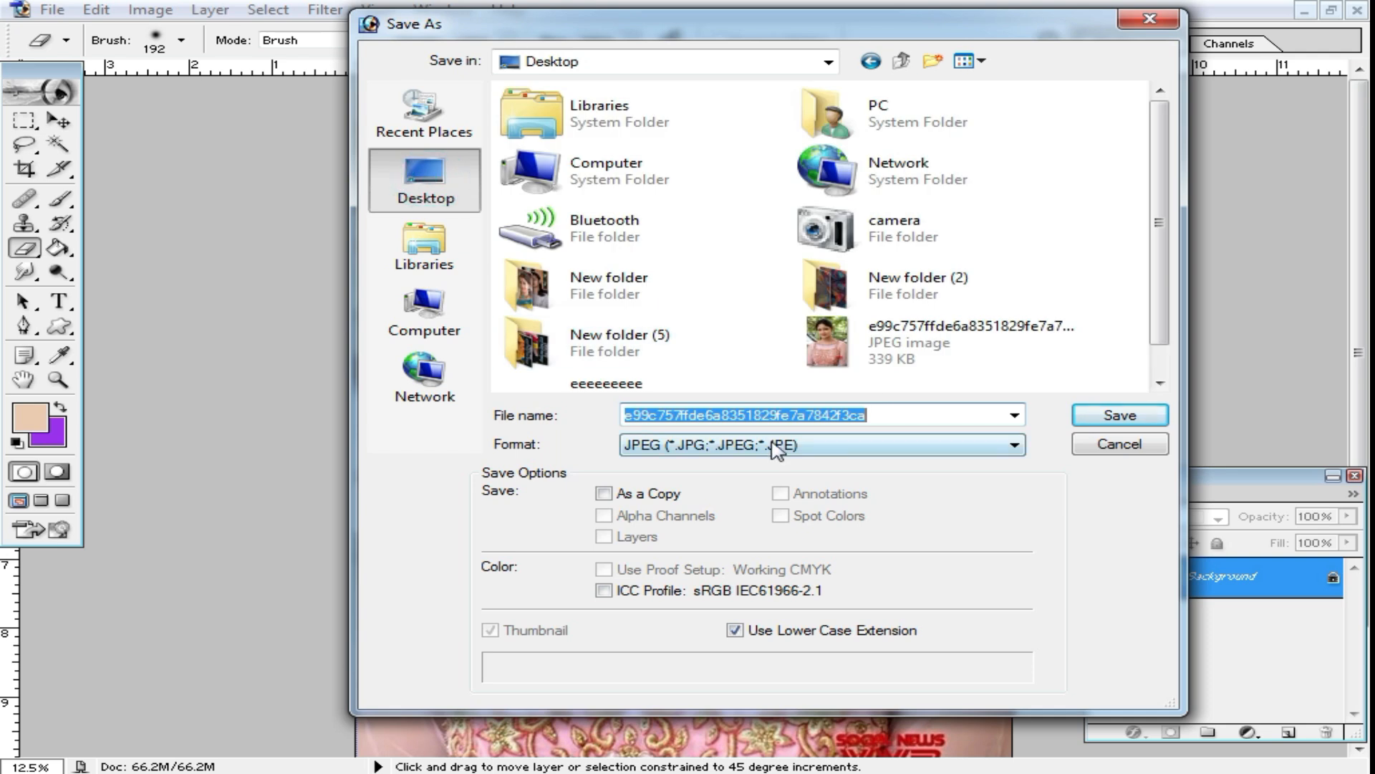
click(937, 417)
text(tt)
double_click(903, 415)
text(tttt)
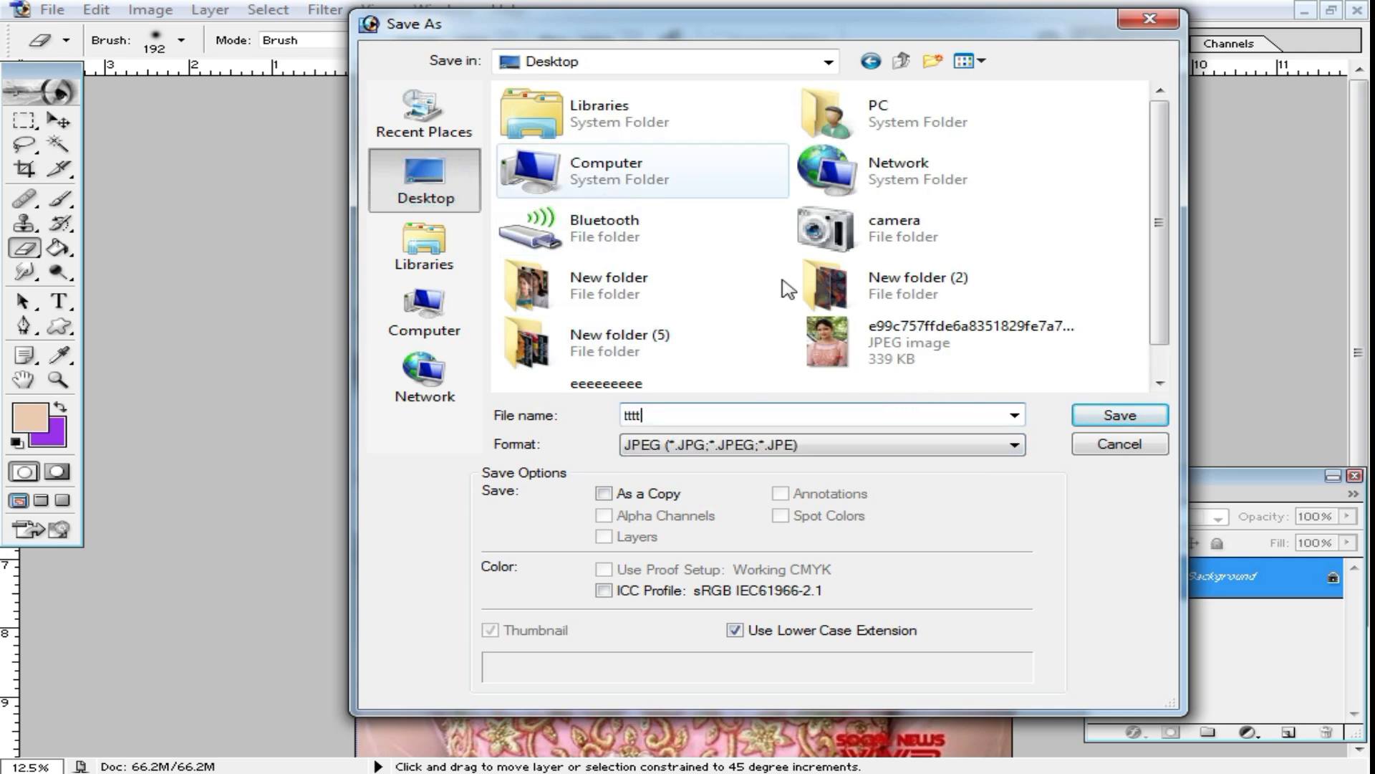
click(1120, 415)
click(875, 235)
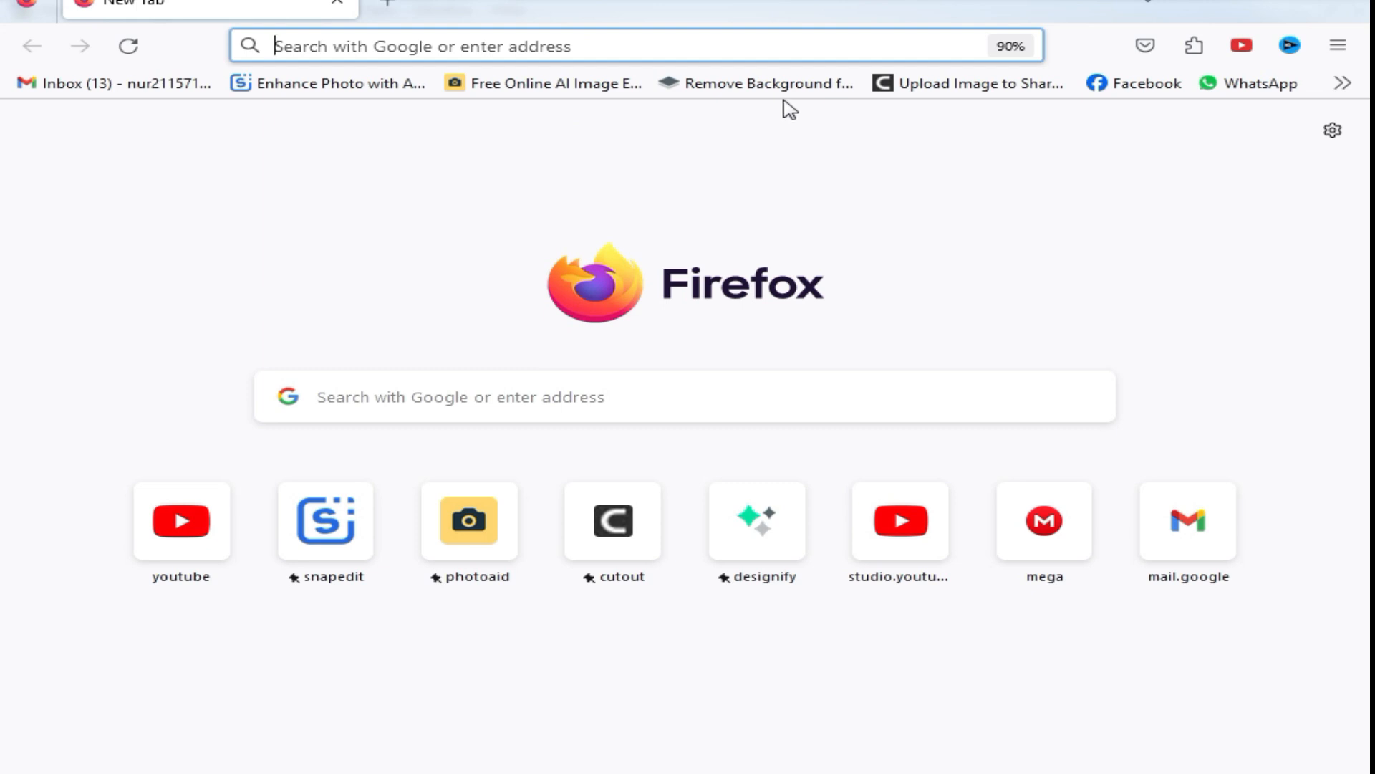
Step: In Firefox, open remove.bg and upload the tttt image from the Desktop for background removal
click(745, 87)
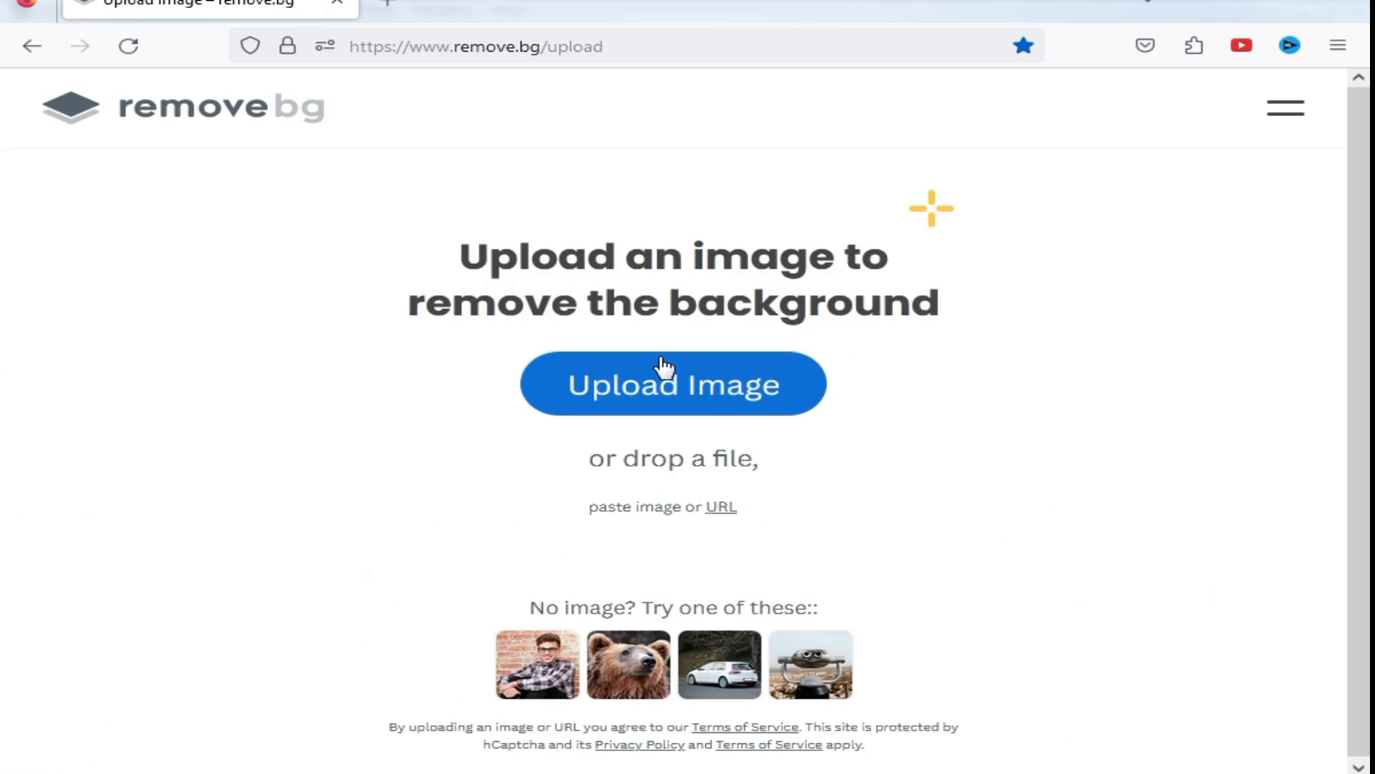
click(687, 398)
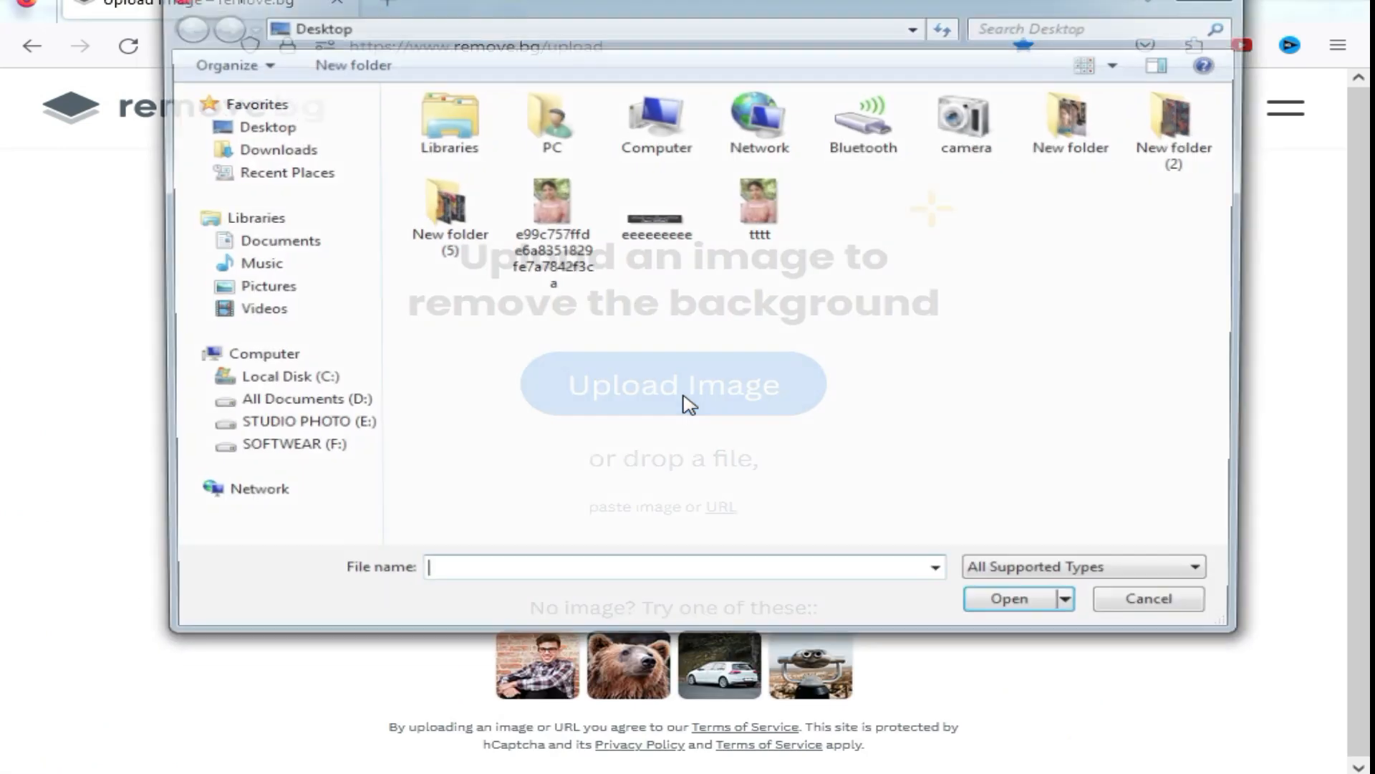
double_click(765, 211)
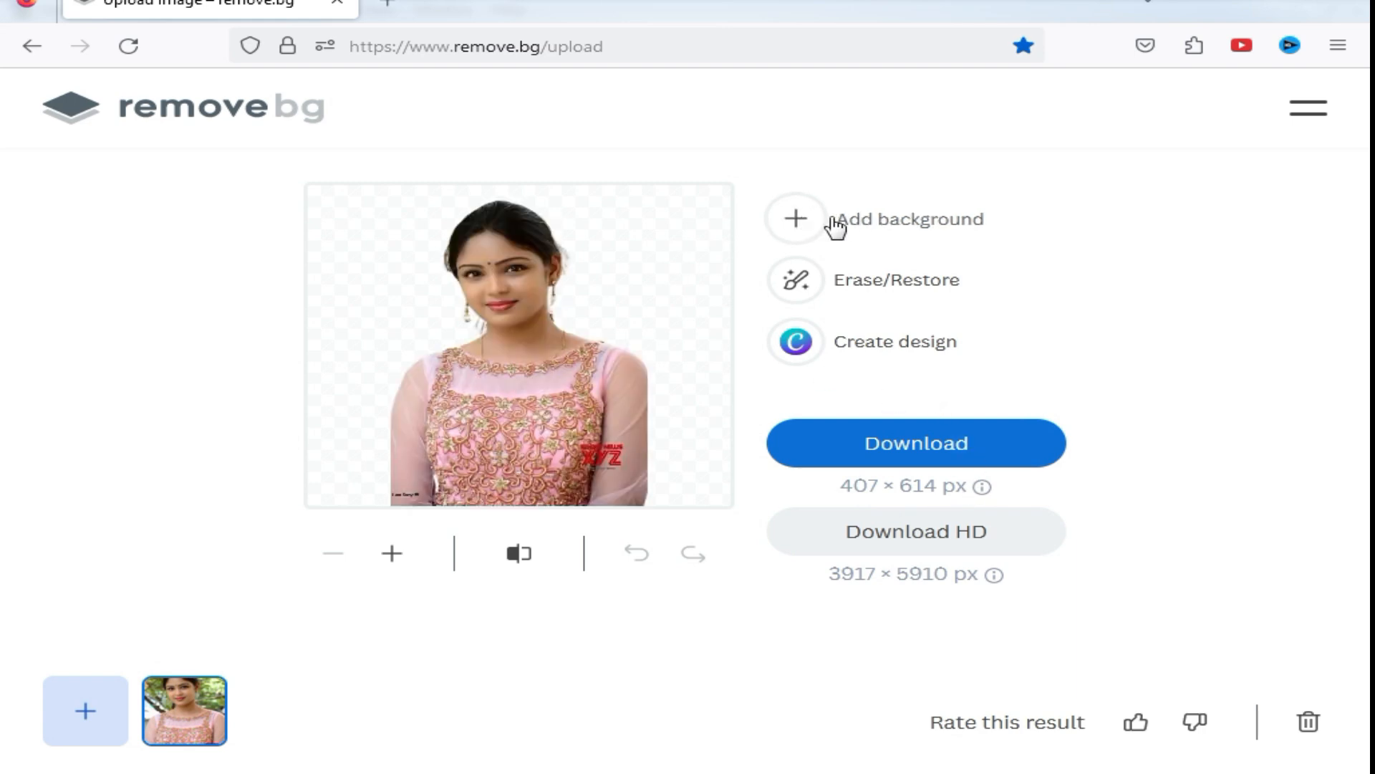
Step: Add a solid medium-blue background behind the cut-out portrait and accept it
click(793, 217)
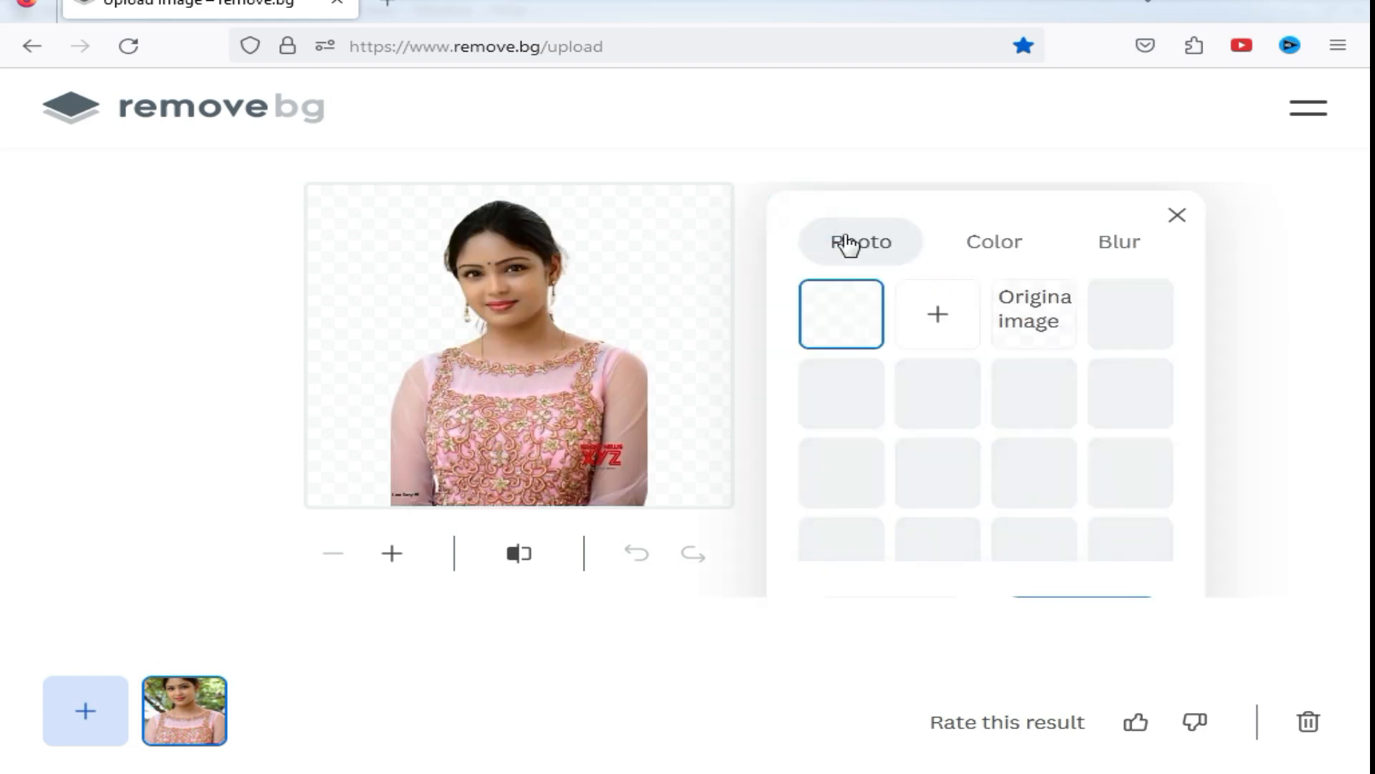
click(992, 247)
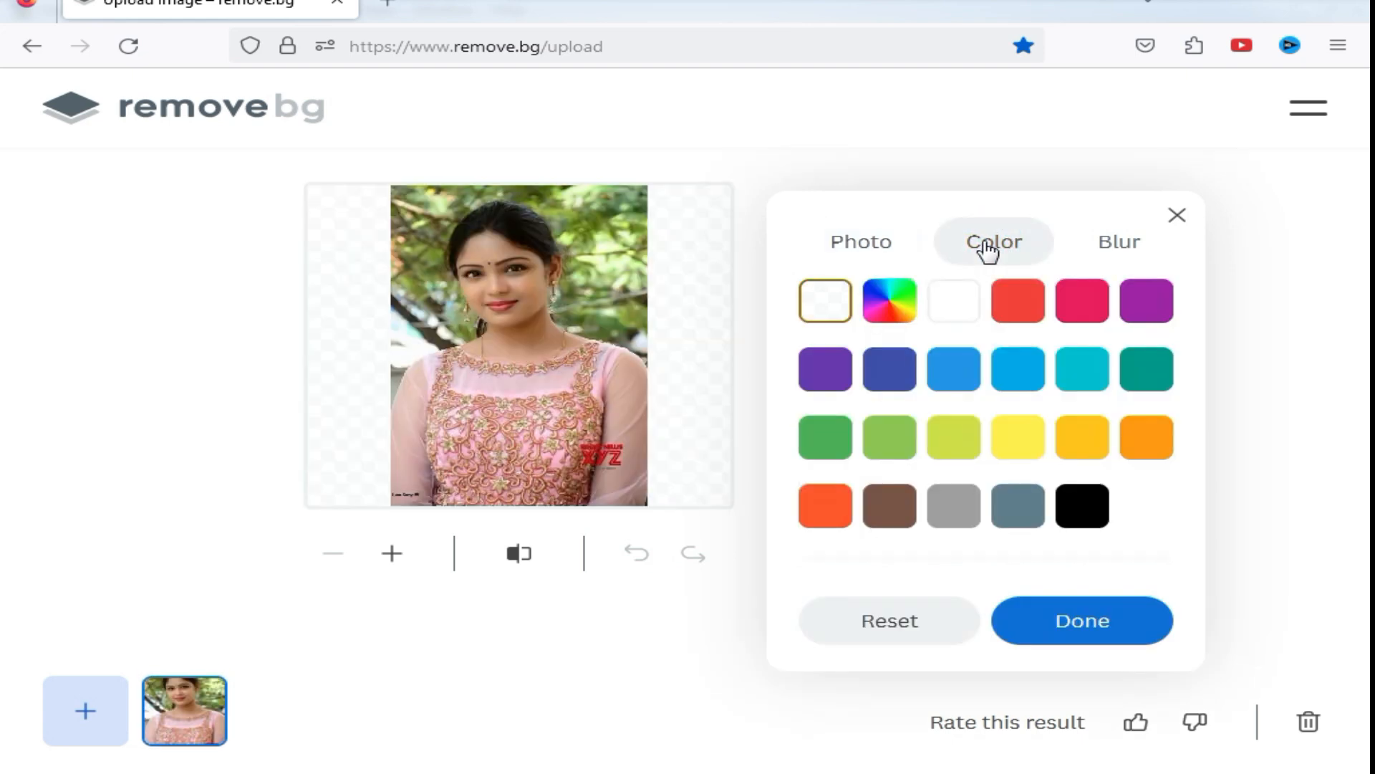
click(953, 381)
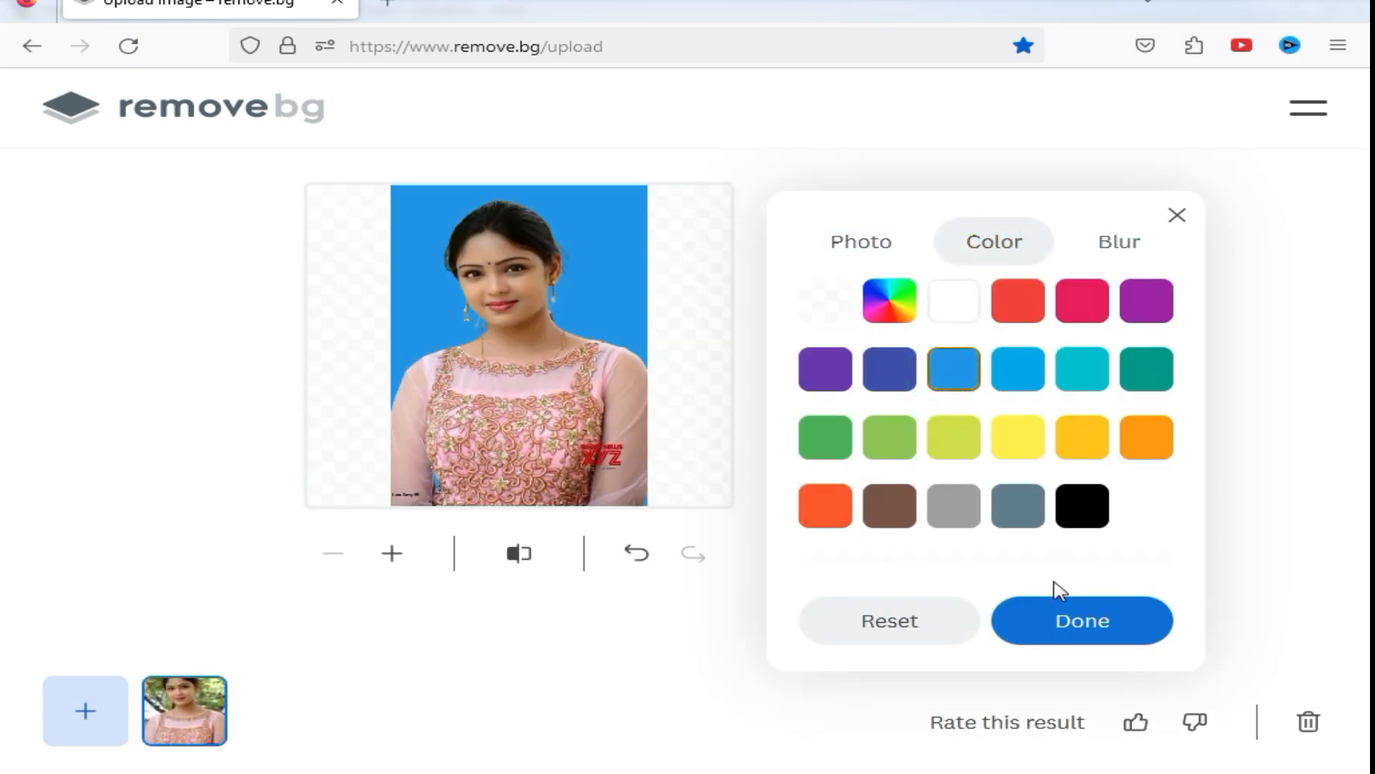
click(1075, 628)
Step: Download the standard-size result, open tttt-removebg-preview.png in Photoshop and maximize its document window
click(929, 445)
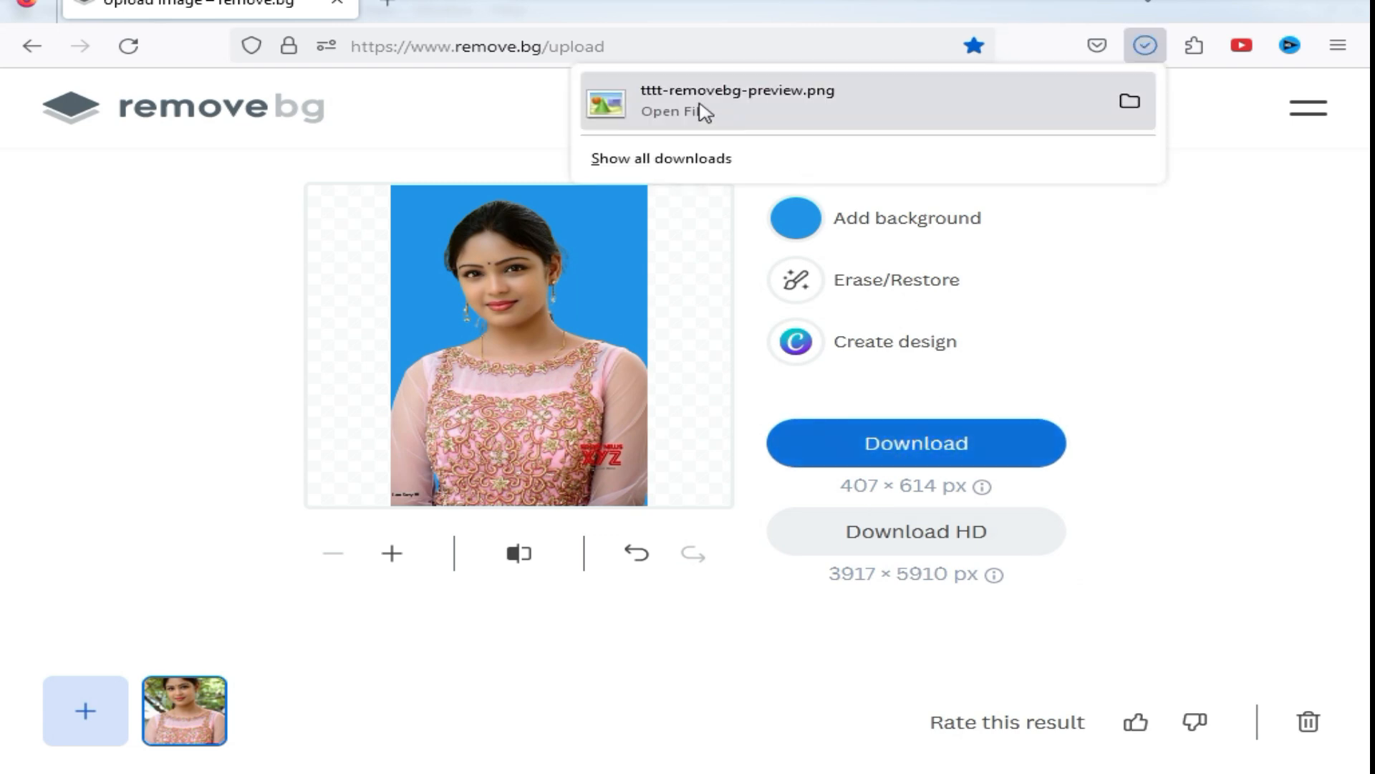
drag(684, 104, 614, 298)
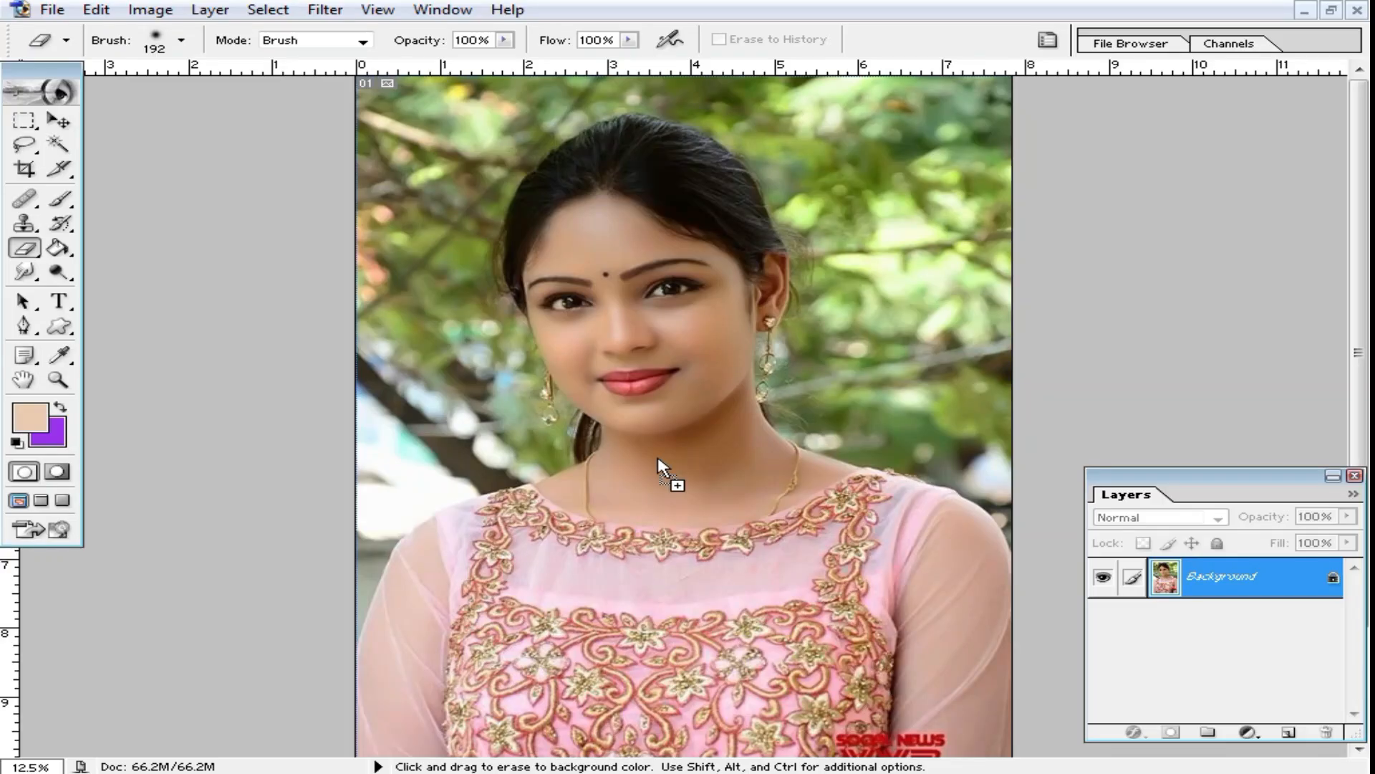
drag(658, 459, 659, 458)
drag(182, 94, 706, 163)
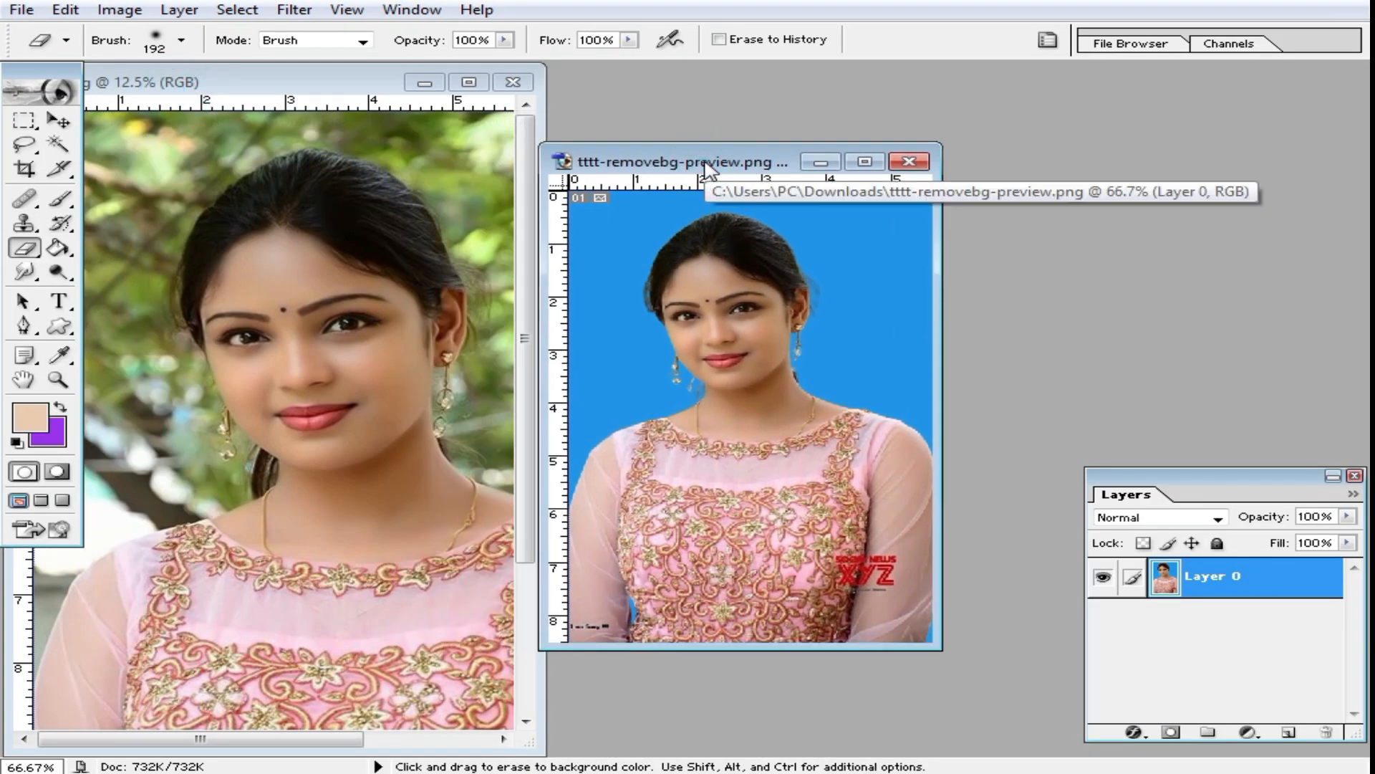
double_click(756, 161)
Step: Examine the cut-out edges around the hair and earrings and the facial skin at different magnifications
ctrl+click(666, 385)
ctrl+click(666, 384)
ctrl+click(666, 384)
drag(731, 257, 768, 614)
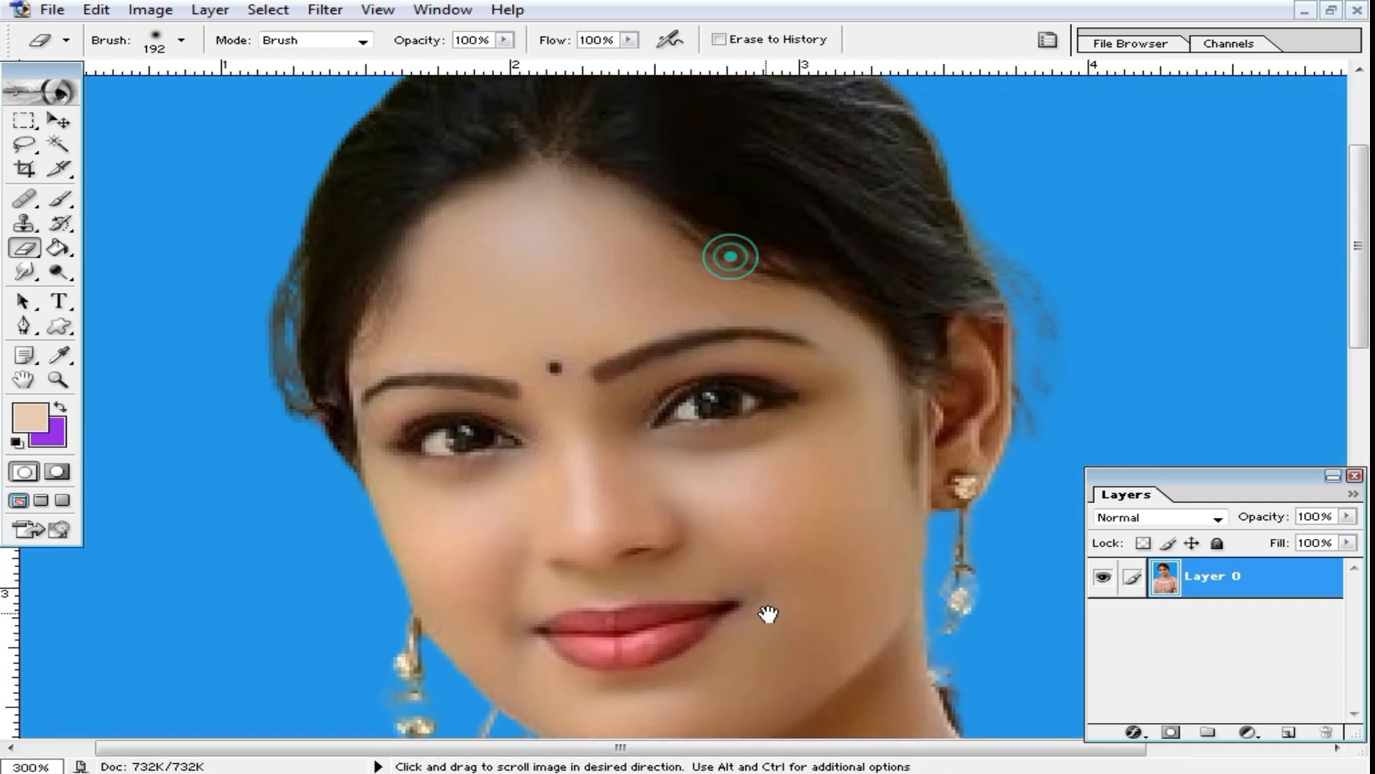
alt+click(783, 433)
drag(663, 516, 700, 439)
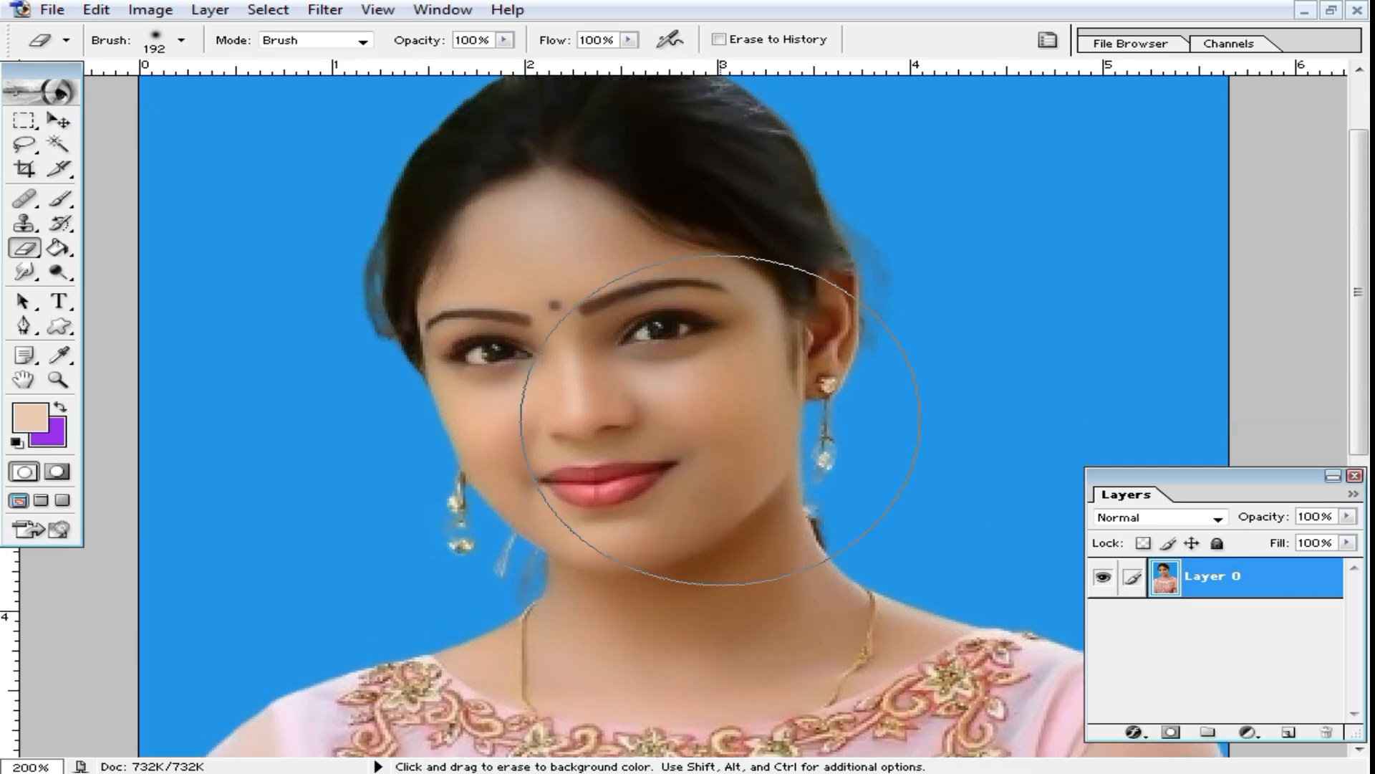
alt+click(616, 435)
ctrl+click(659, 332)
ctrl+click(666, 332)
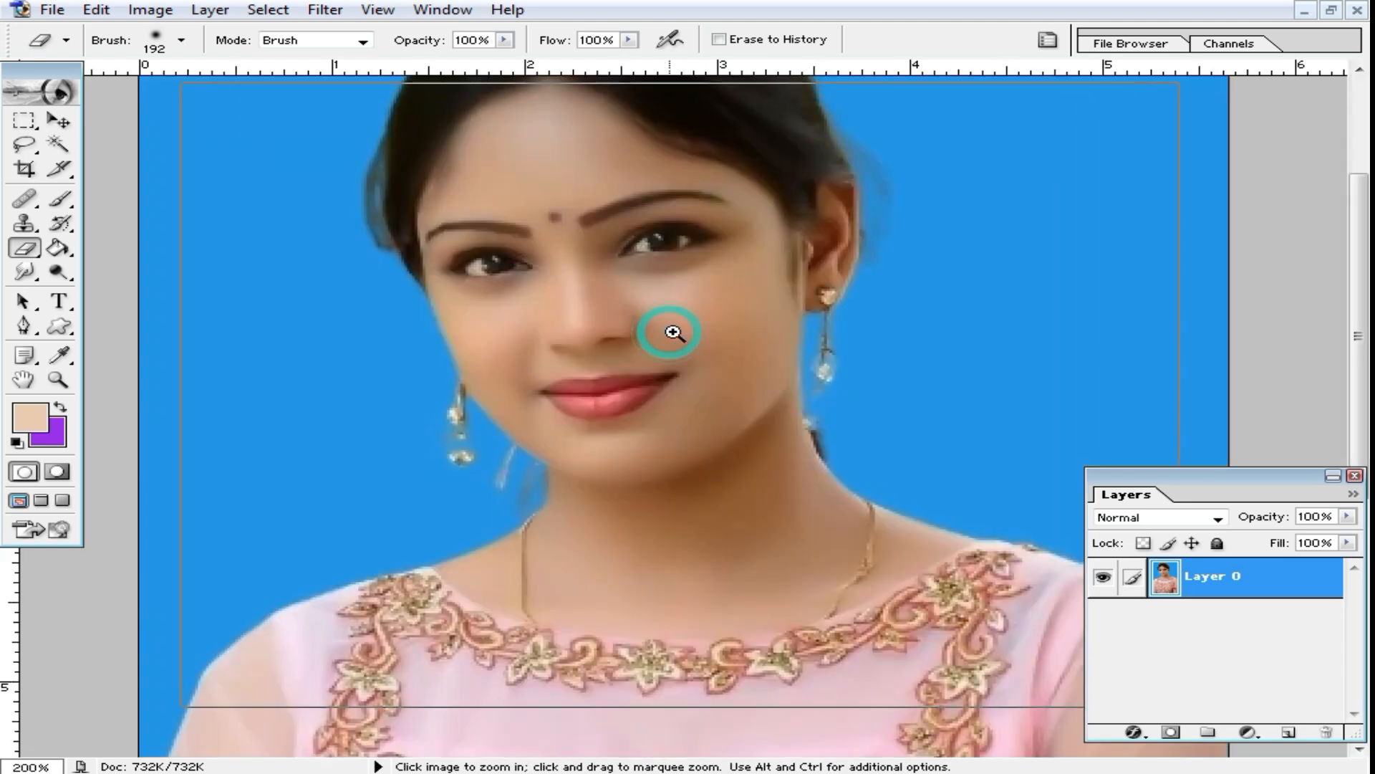
ctrl+click(660, 330)
drag(685, 448, 713, 341)
alt+click(654, 390)
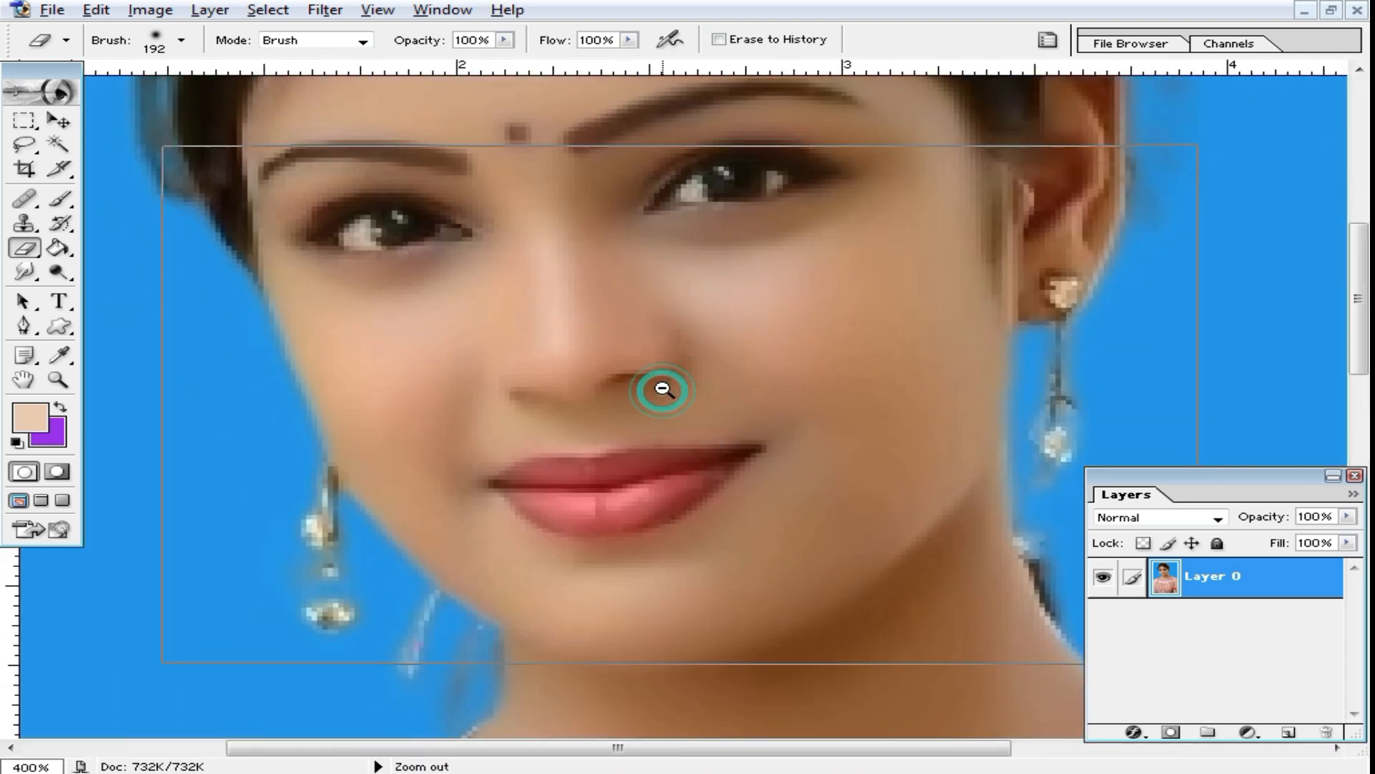
alt+click(767, 377)
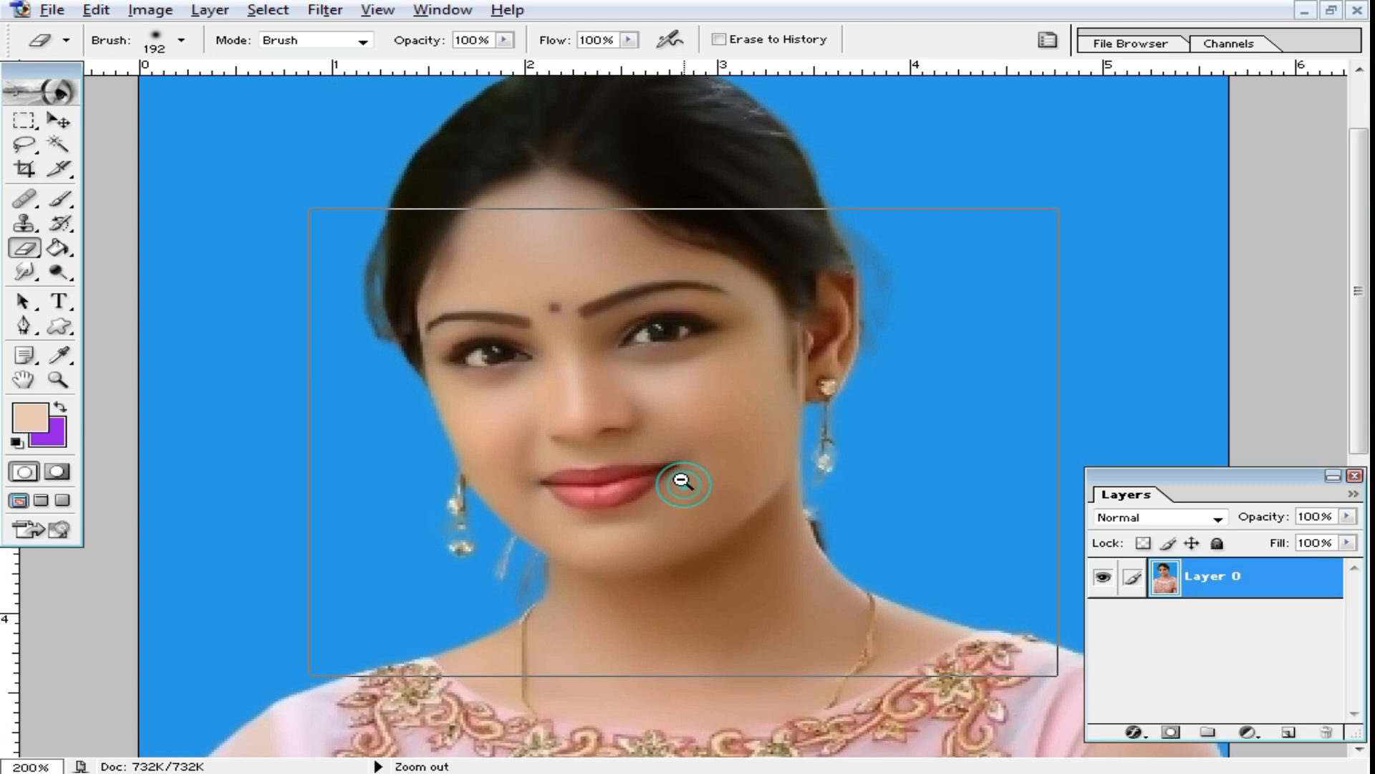
alt+click(681, 476)
Step: Crop the portrait from the head to the waist to 1.6 × 2 in at 300 pixels/inch using the saved crop preset
click(24, 168)
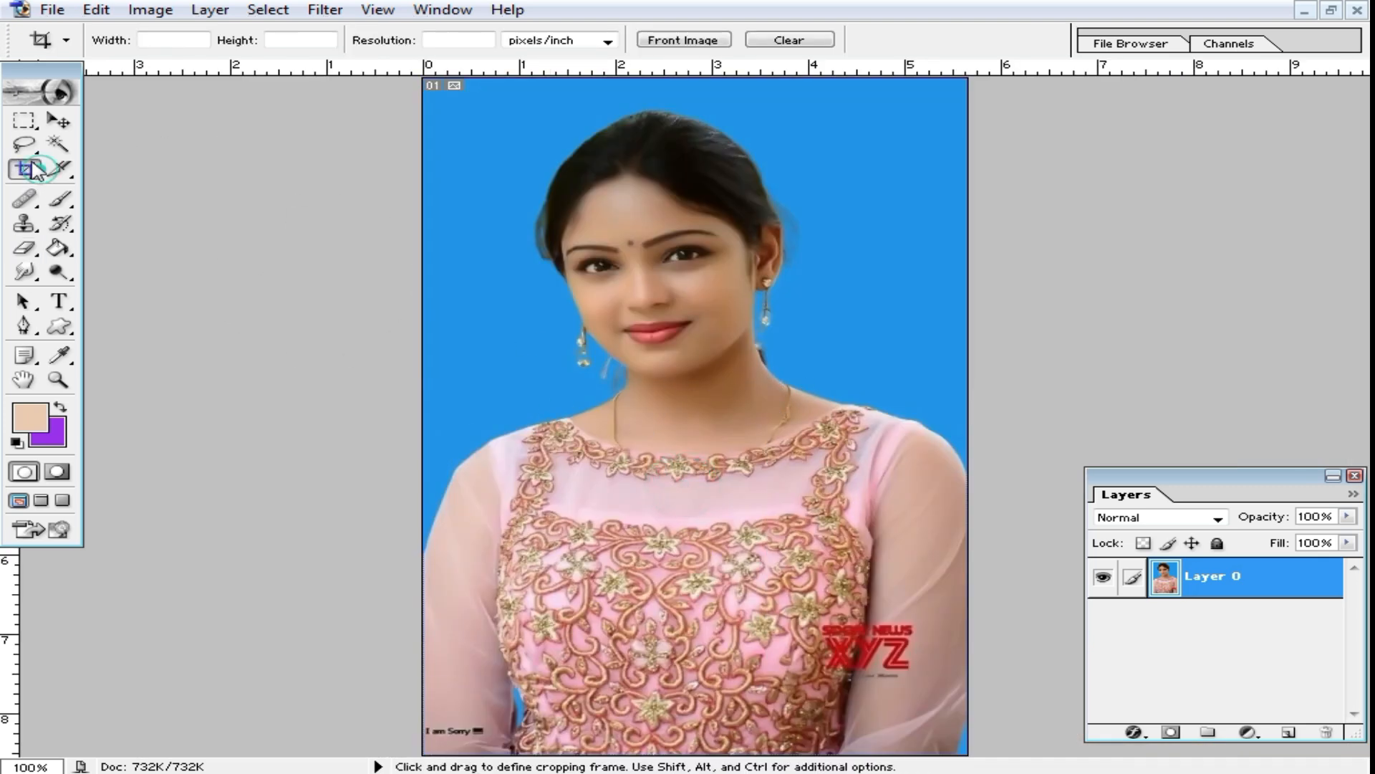
click(67, 40)
click(111, 80)
drag(435, 92, 950, 706)
key(Return)
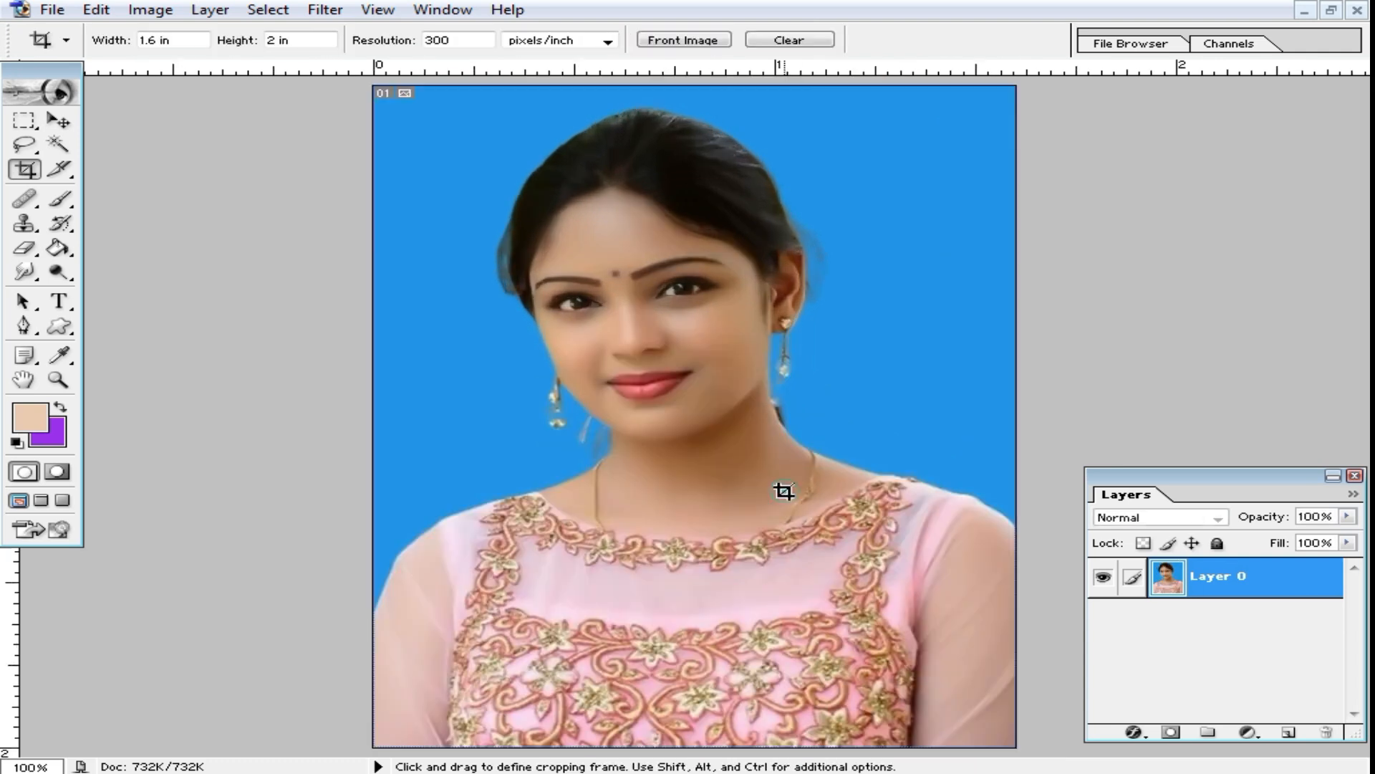
Step: Apply a Color Balance to the highlights with Cyan–Red at -30 and Yellow–Blue at +11
scroll(759, 475, up, 1)
alt+click(744, 411)
alt+click(749, 409)
scroll(754, 409, up, 3)
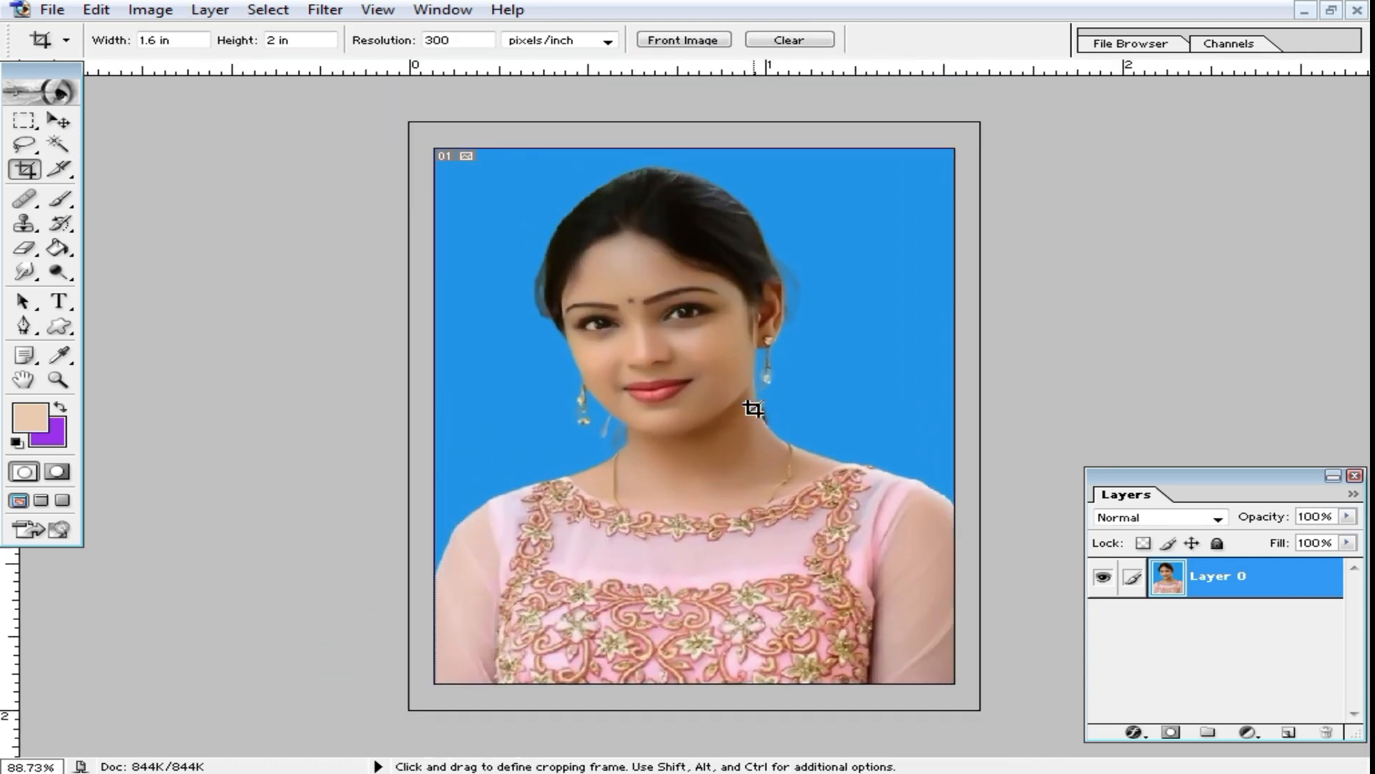
scroll(752, 408, down, 1)
scroll(751, 419, up, 4)
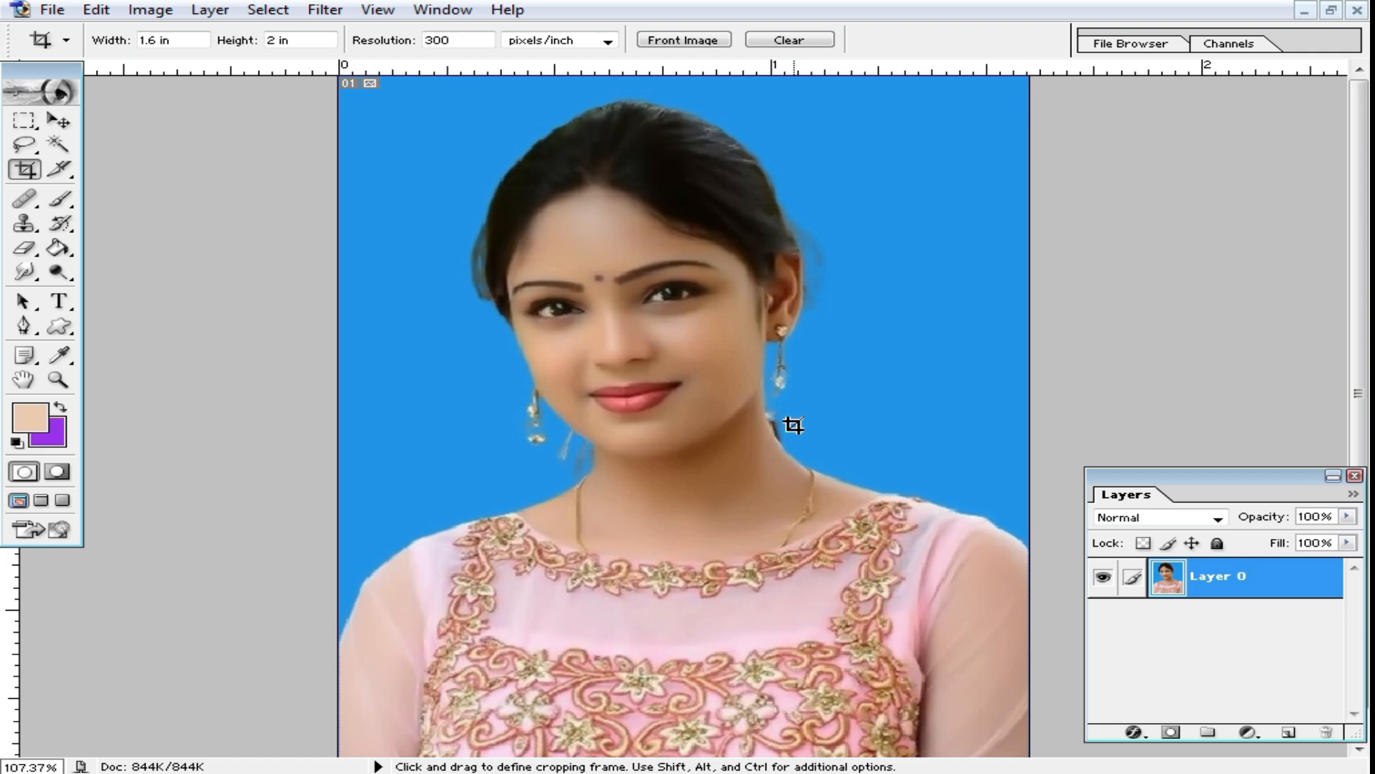
key(ctrl+b)
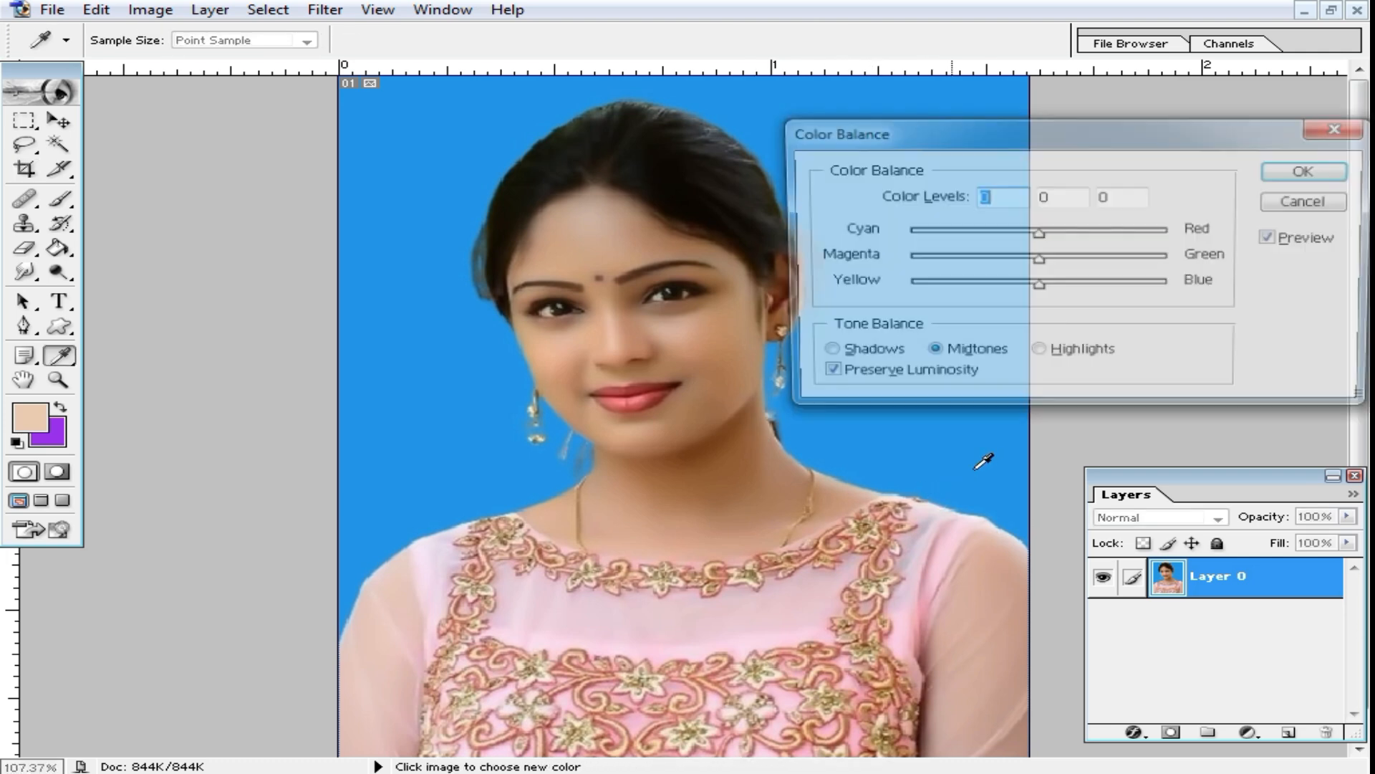
click(1060, 354)
mouse_move(1038, 283)
mouse_down()
mouse_move(1065, 282)
mouse_move(1054, 287)
mouse_up()
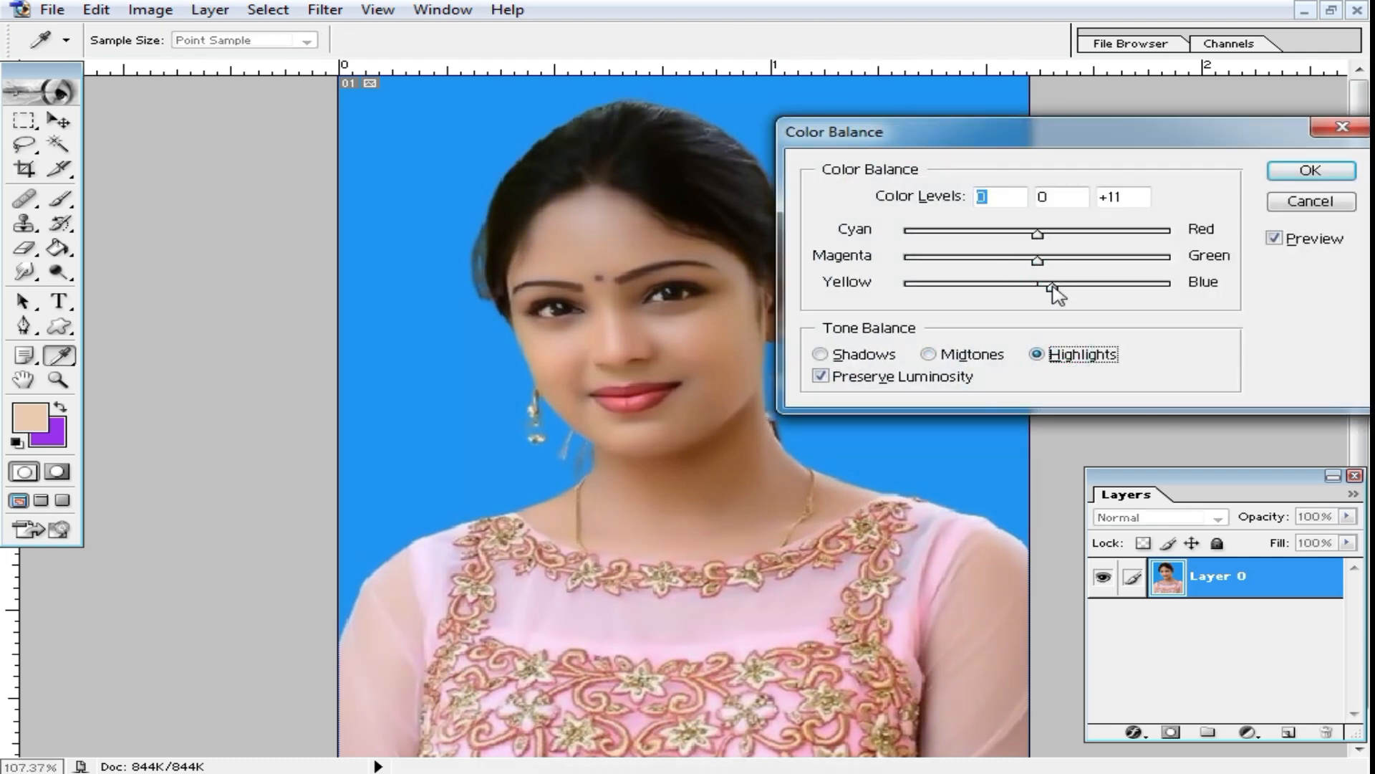
drag(1037, 233, 997, 234)
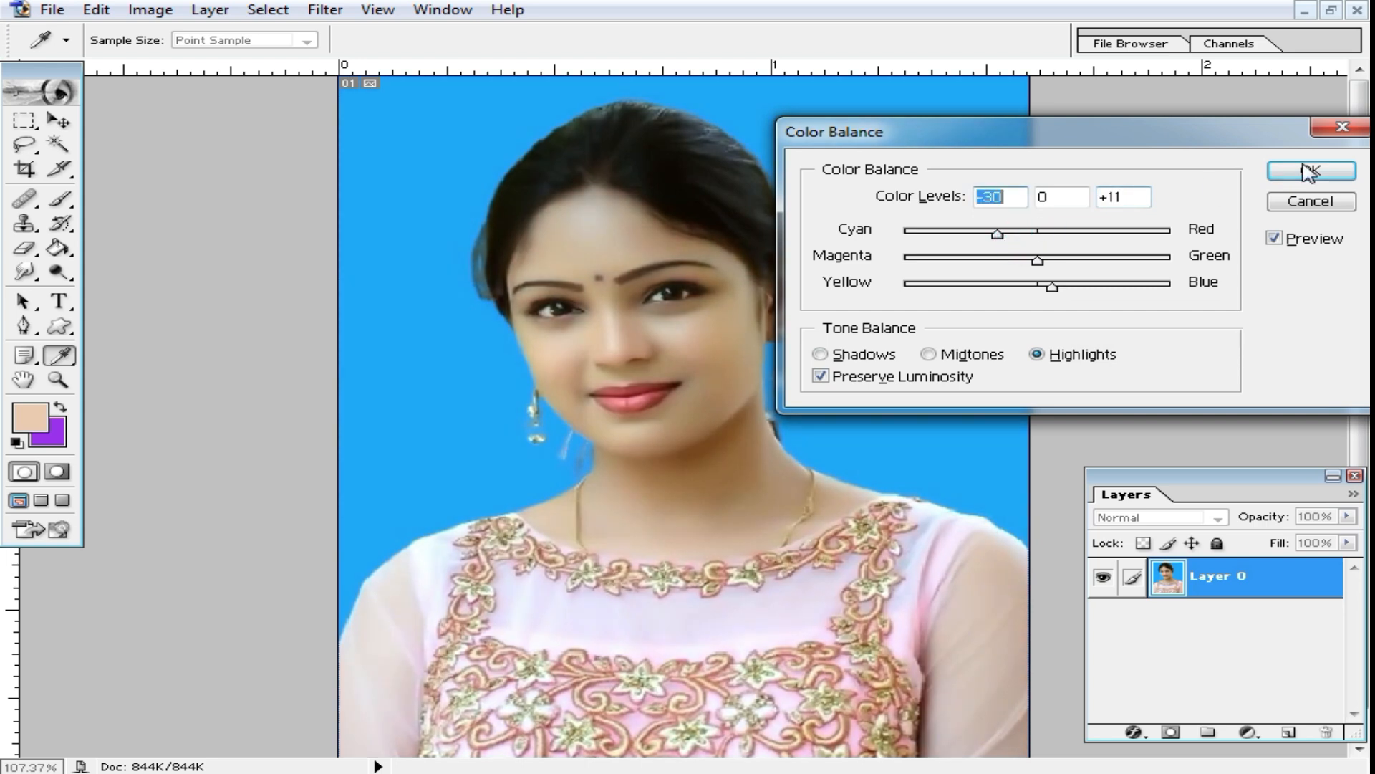
click(1310, 172)
Step: Start a Selective Color adjustment and set Black to +100% for the Blues
ctrl+click(707, 329)
drag(738, 505, 740, 299)
alt+click(708, 359)
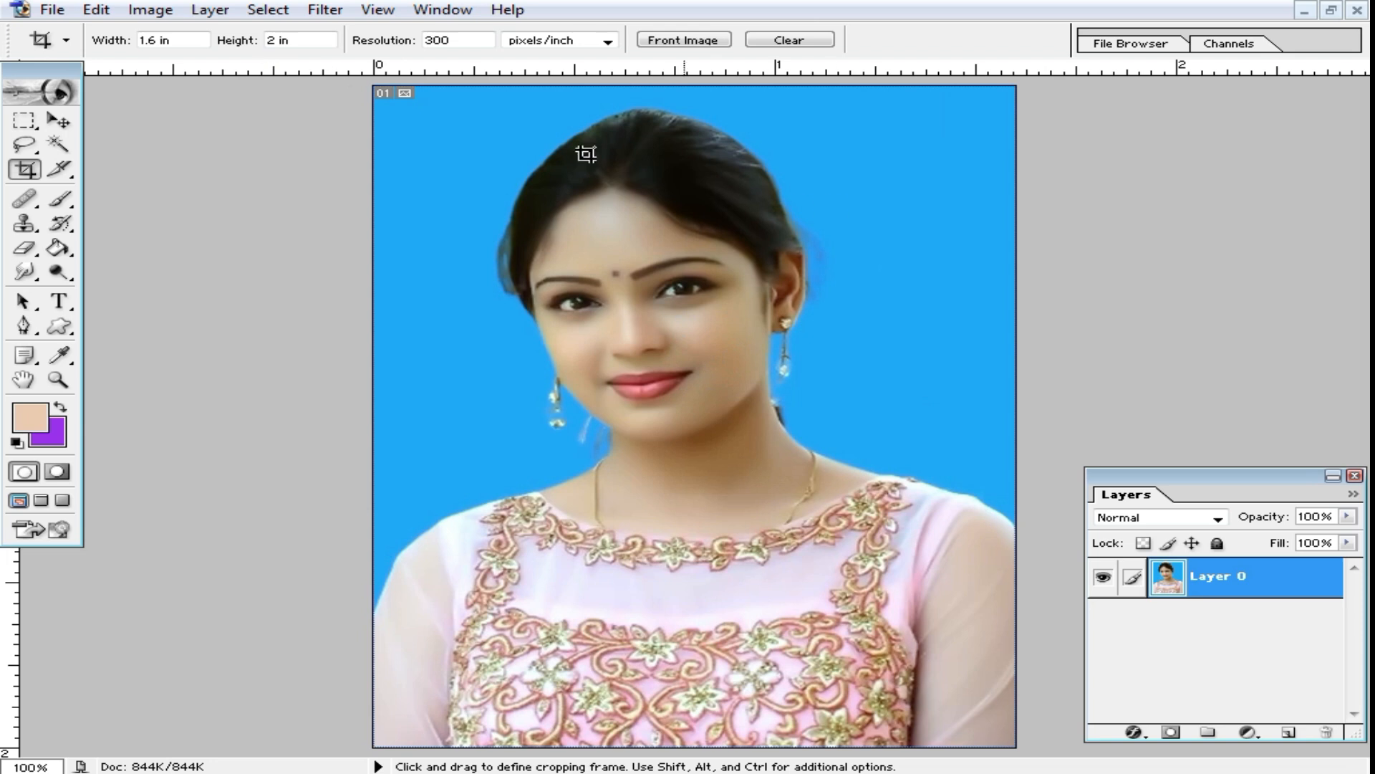
click(150, 10)
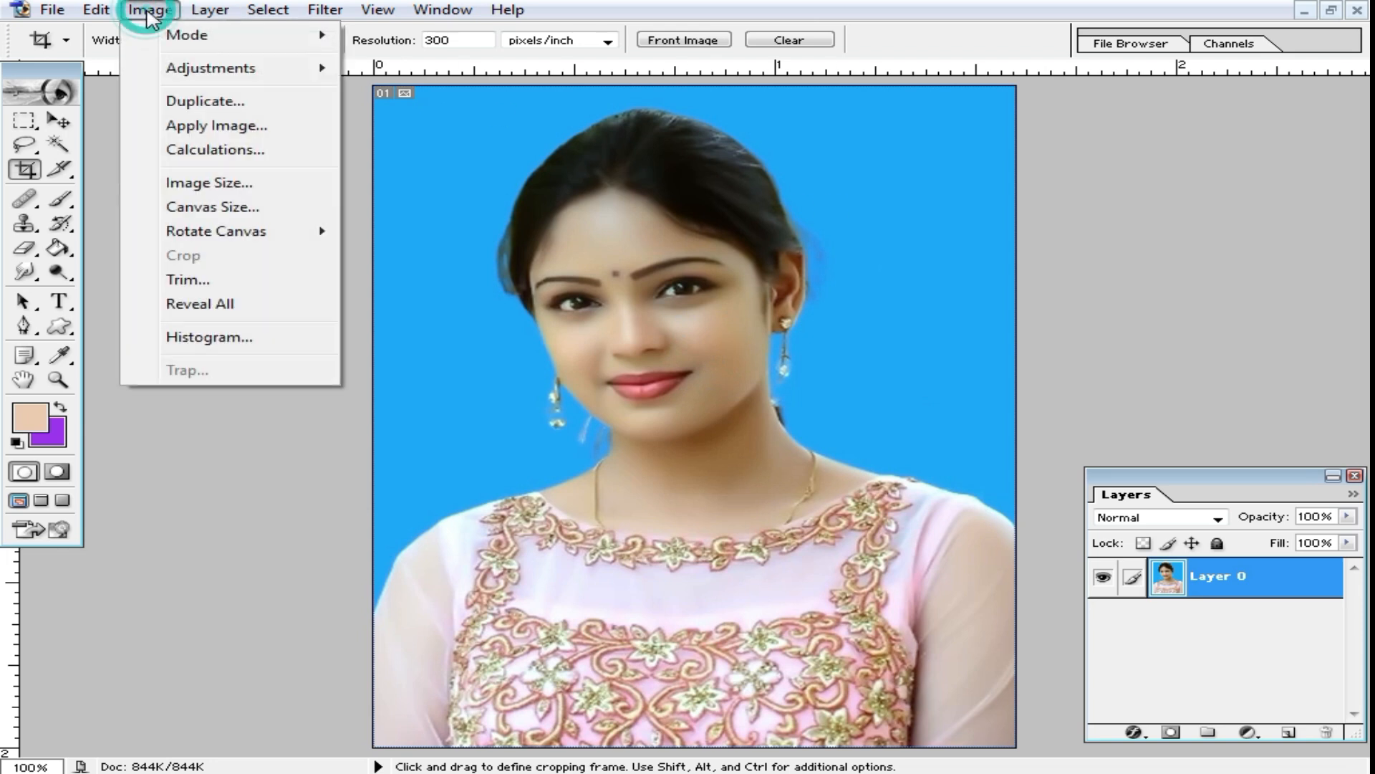
mouse_move(237, 70)
click(537, 317)
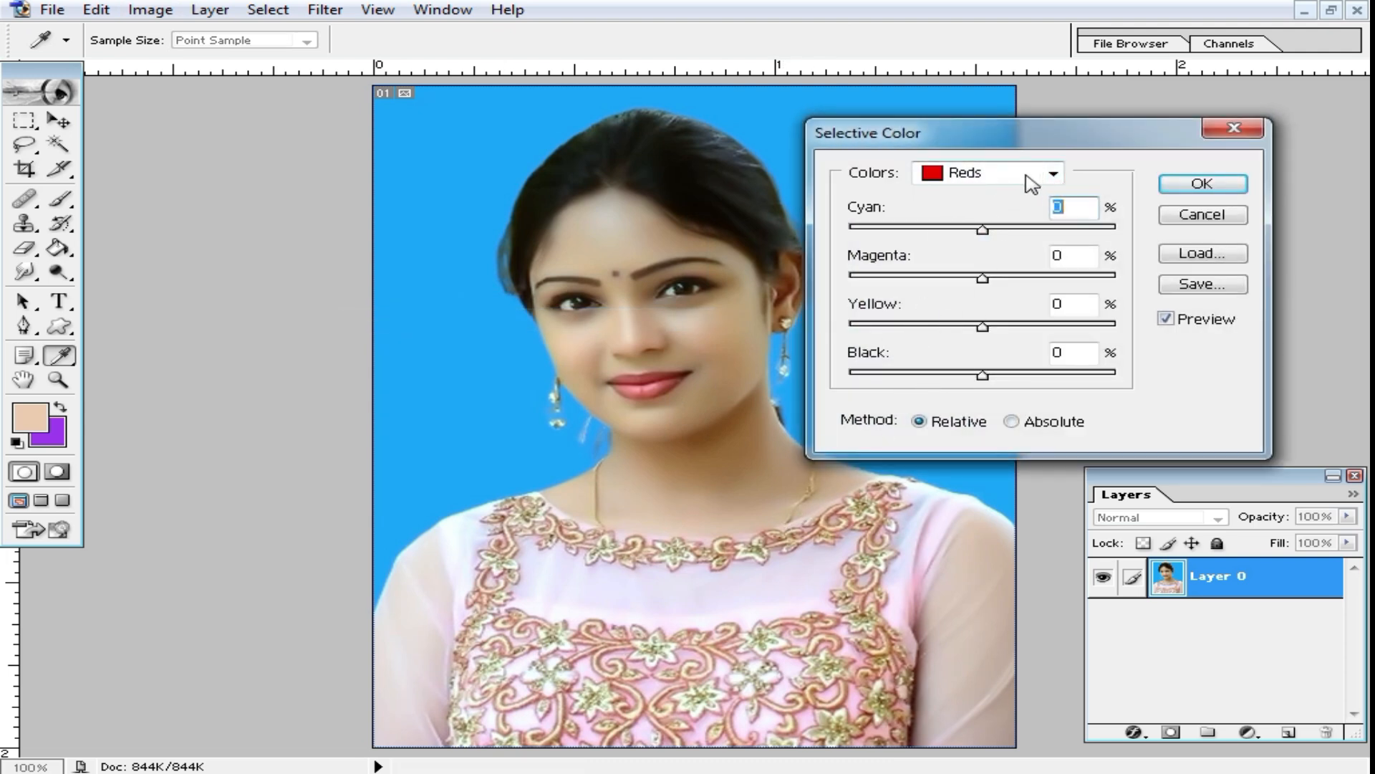
click(1036, 176)
click(965, 267)
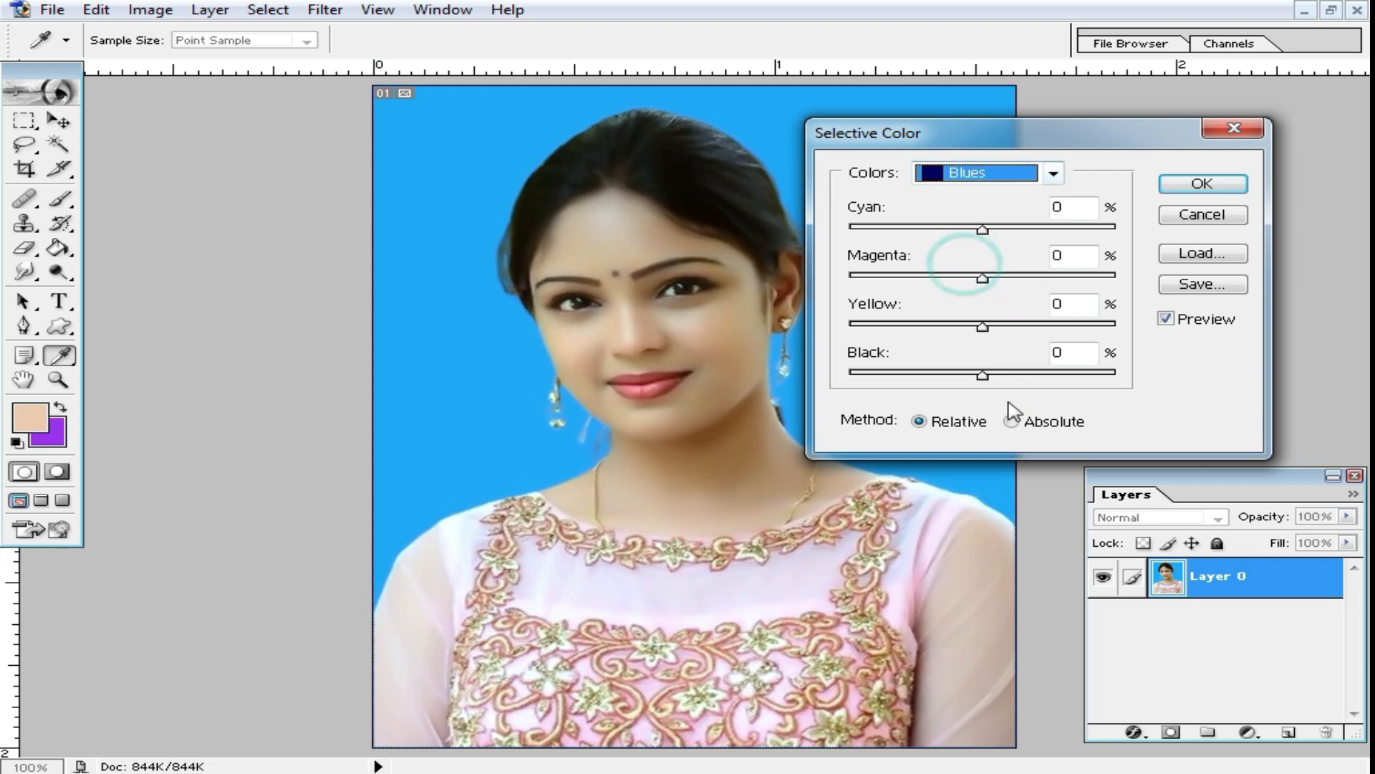
drag(983, 374, 1132, 383)
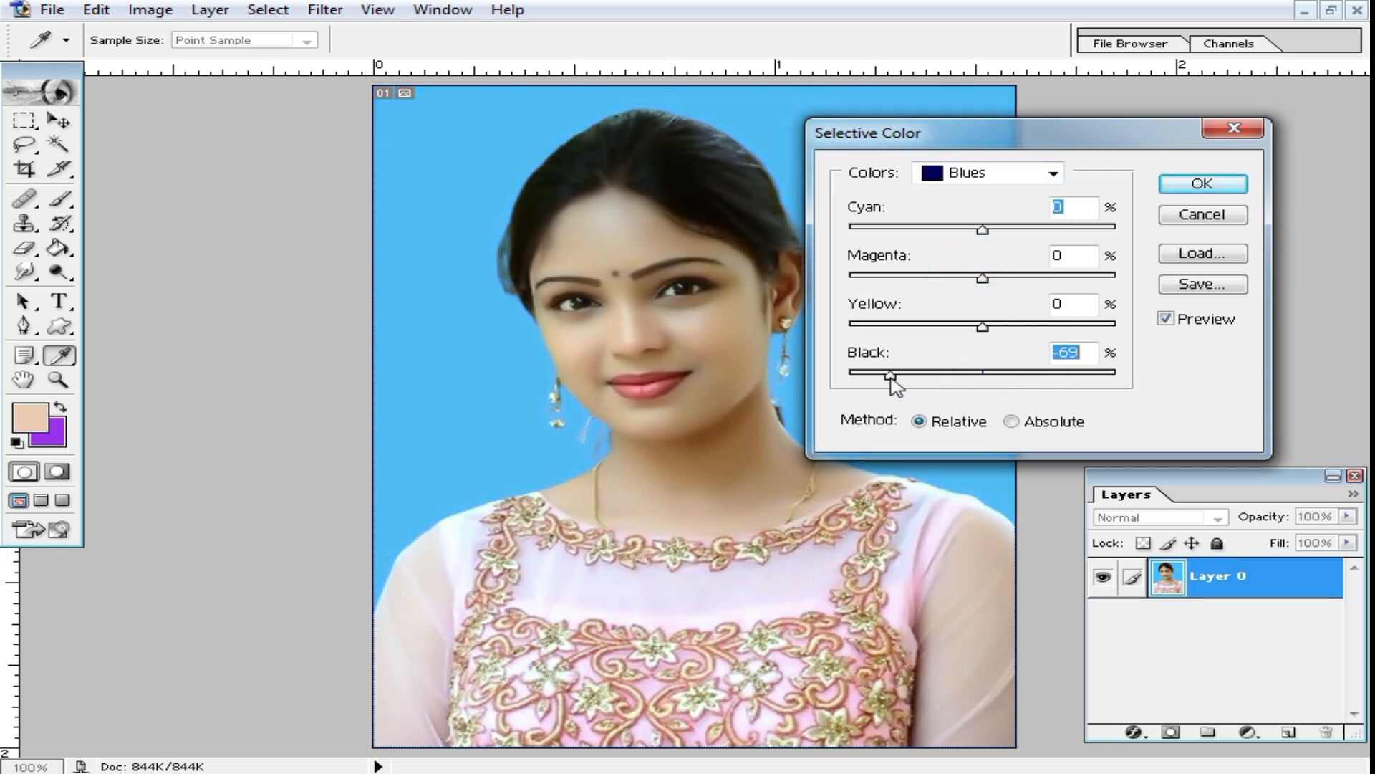
Step: Set Black to +100% for the Cyans and apply the Selective Color adjustment
click(1031, 179)
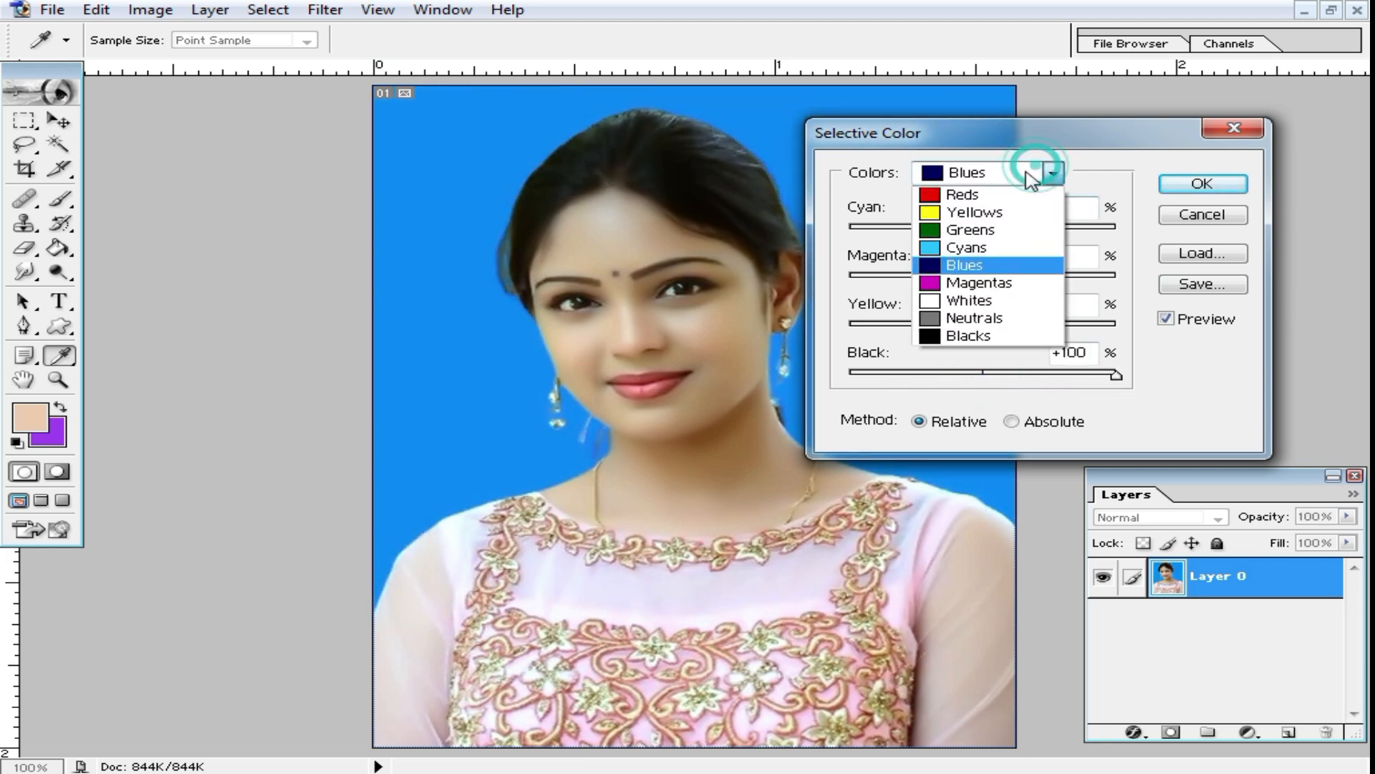
click(966, 248)
drag(982, 374, 1232, 385)
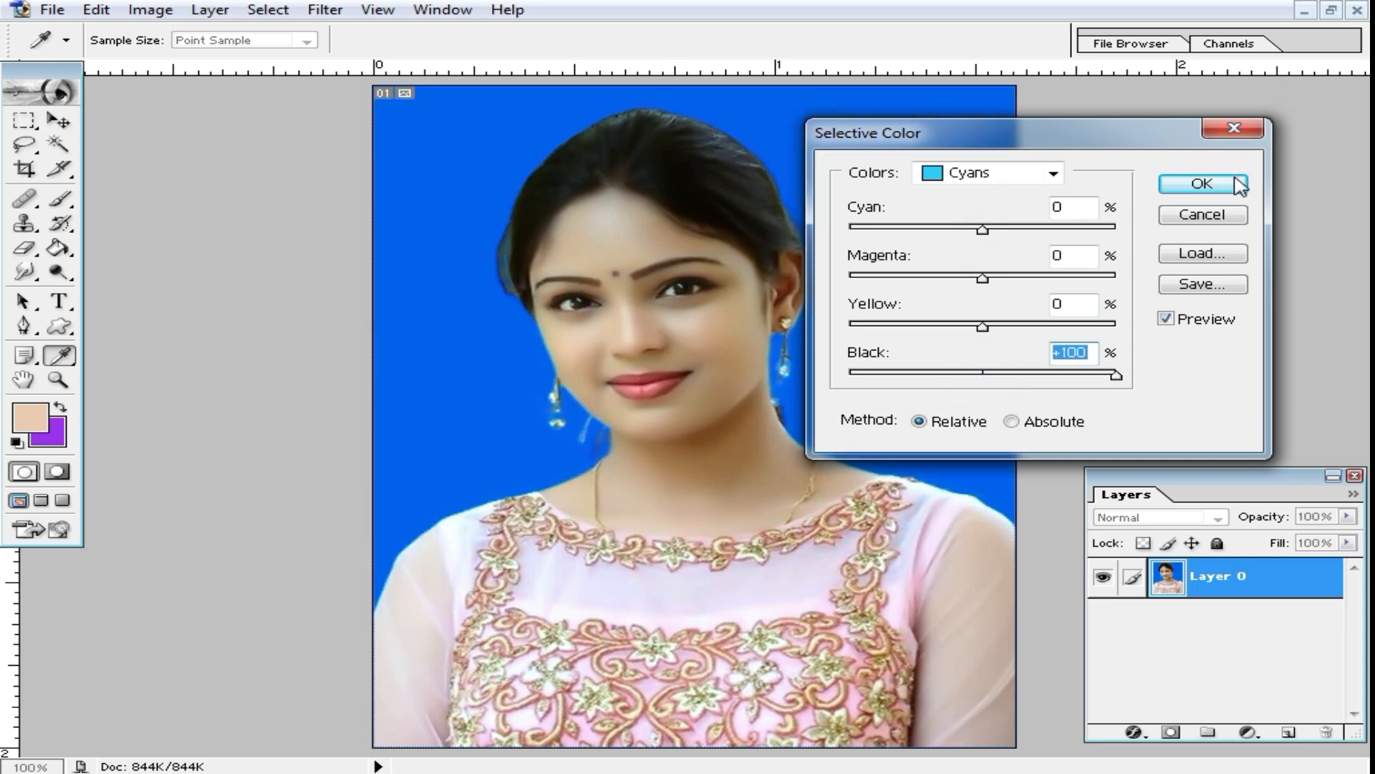
click(1202, 184)
Step: Display the Actions palette and open the dialog for loading an action set
key(c)
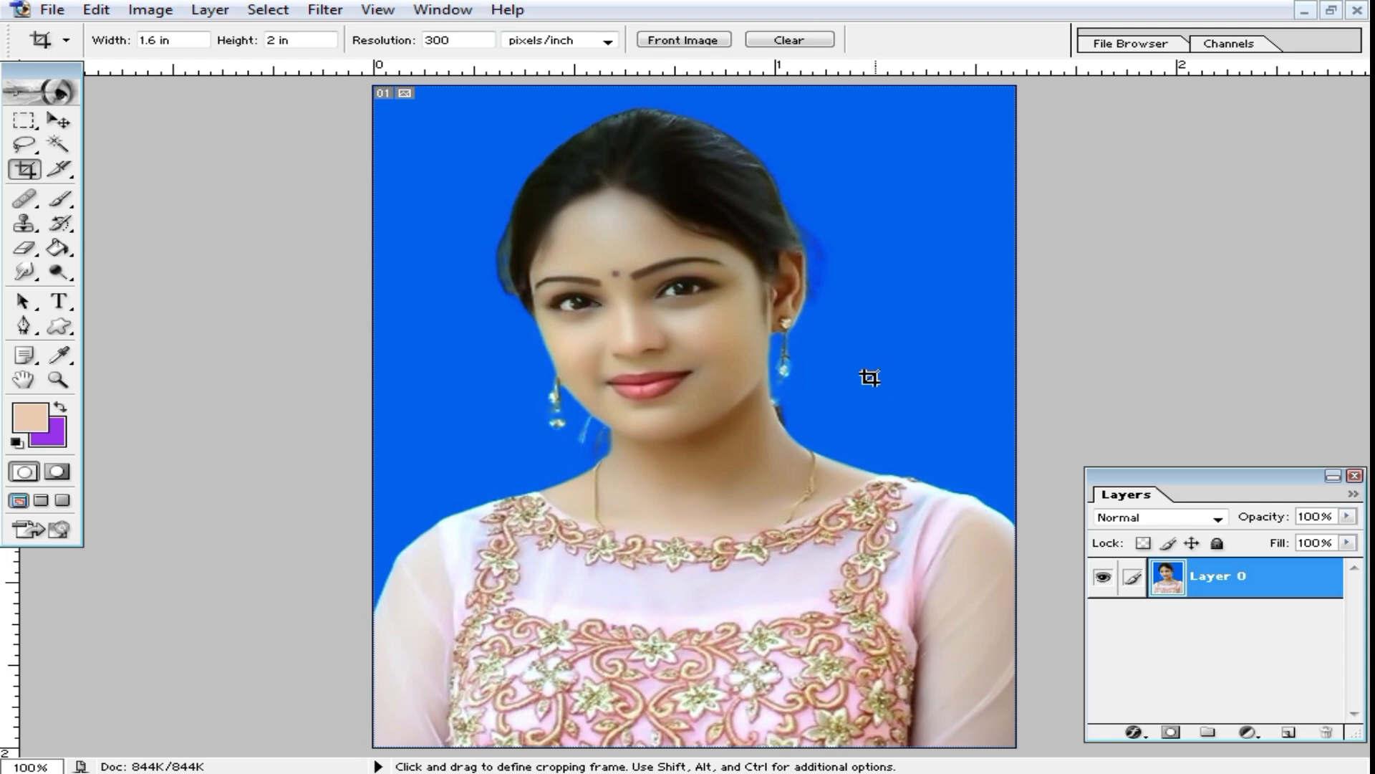
alt+click(855, 419)
scroll(698, 473, up, 2)
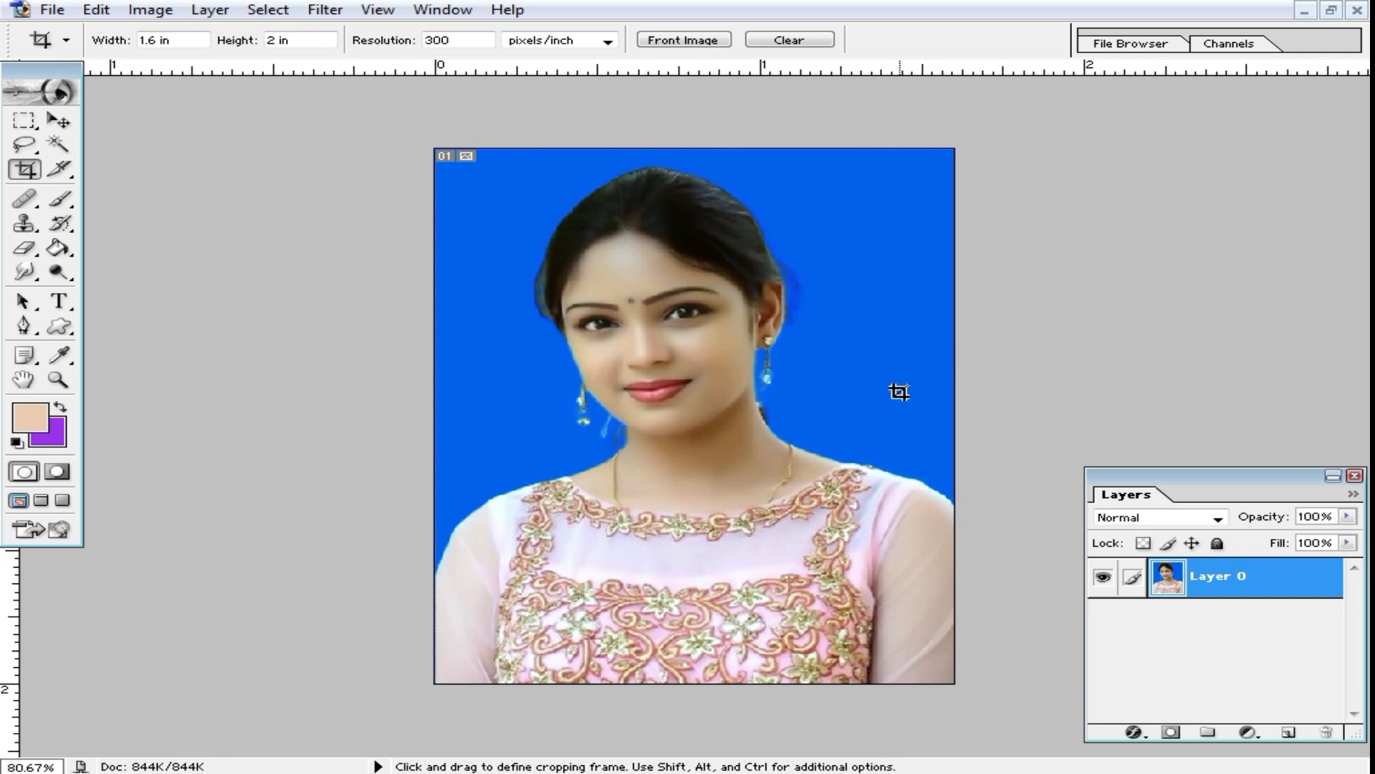
click(450, 15)
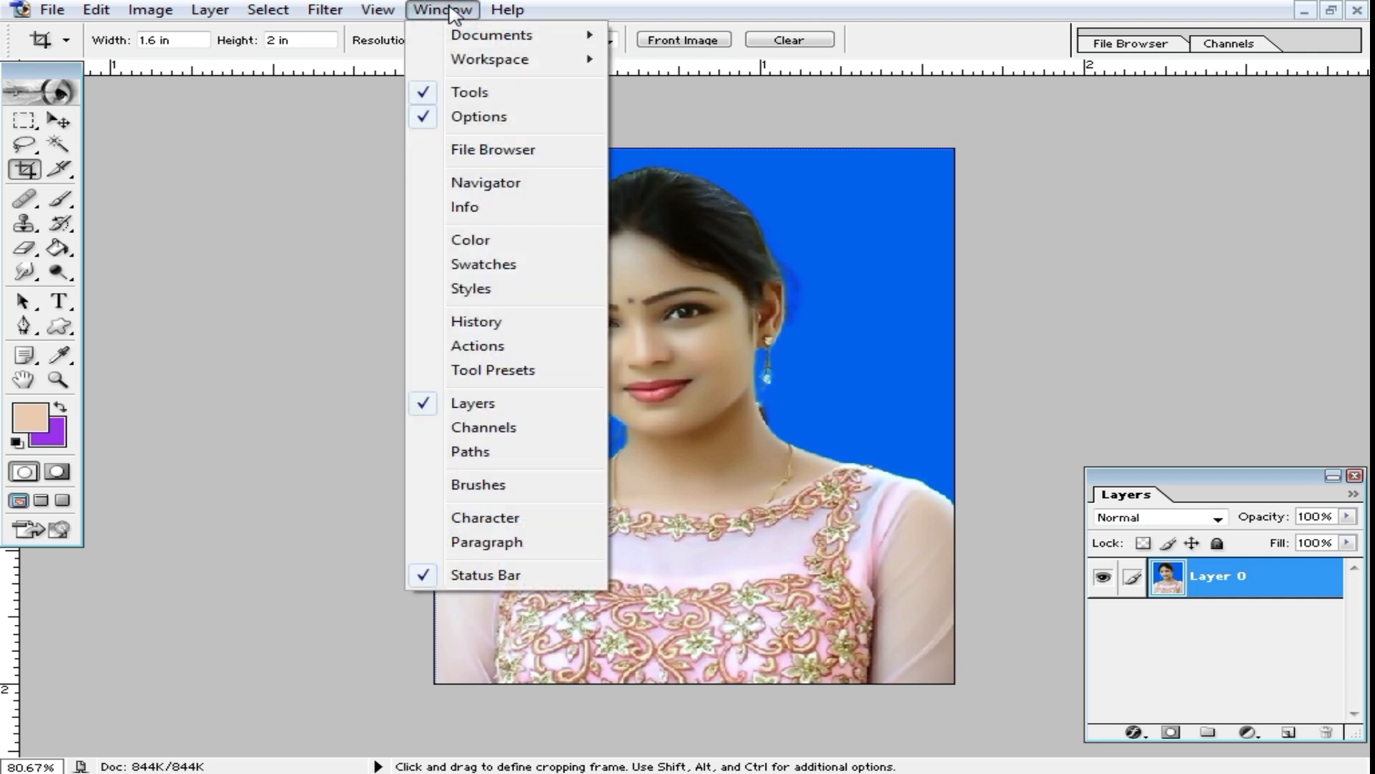
click(477, 346)
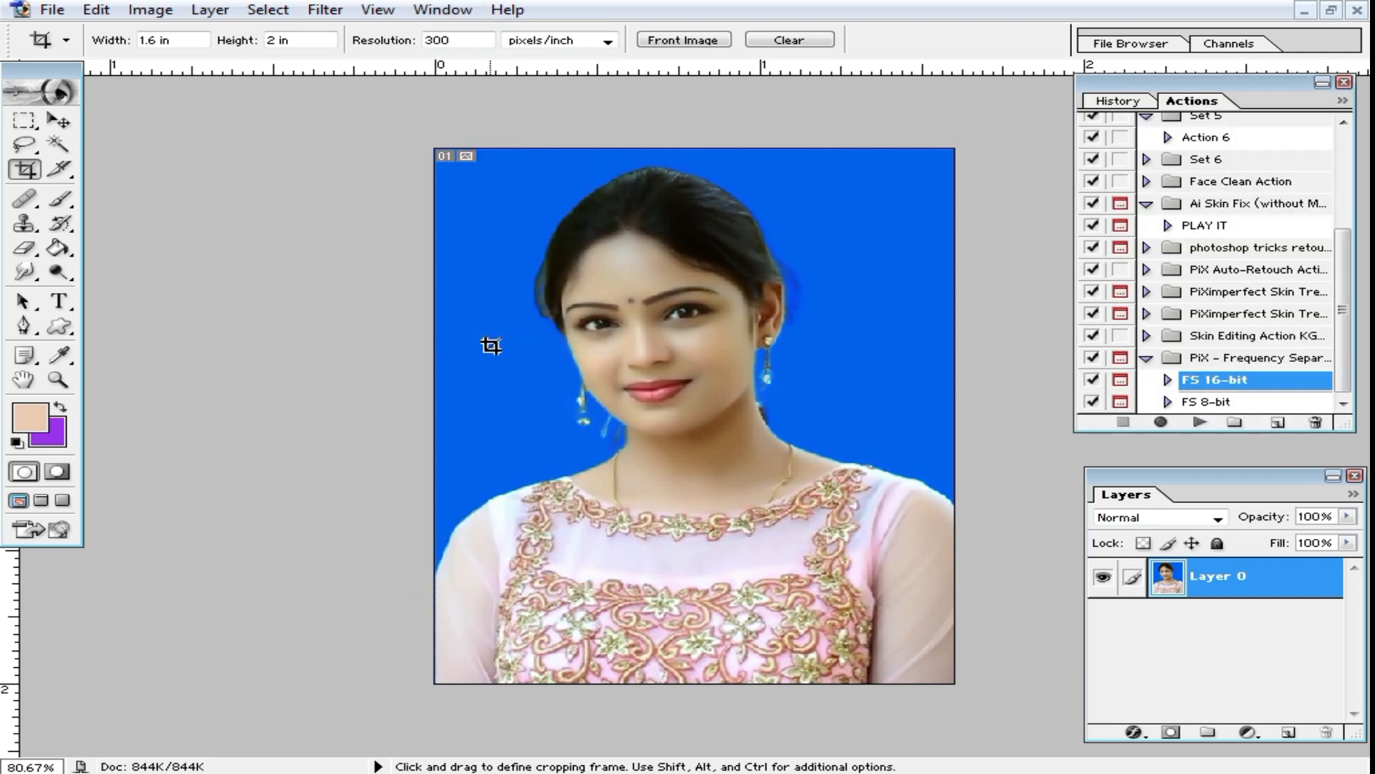
drag(1211, 85, 1039, 107)
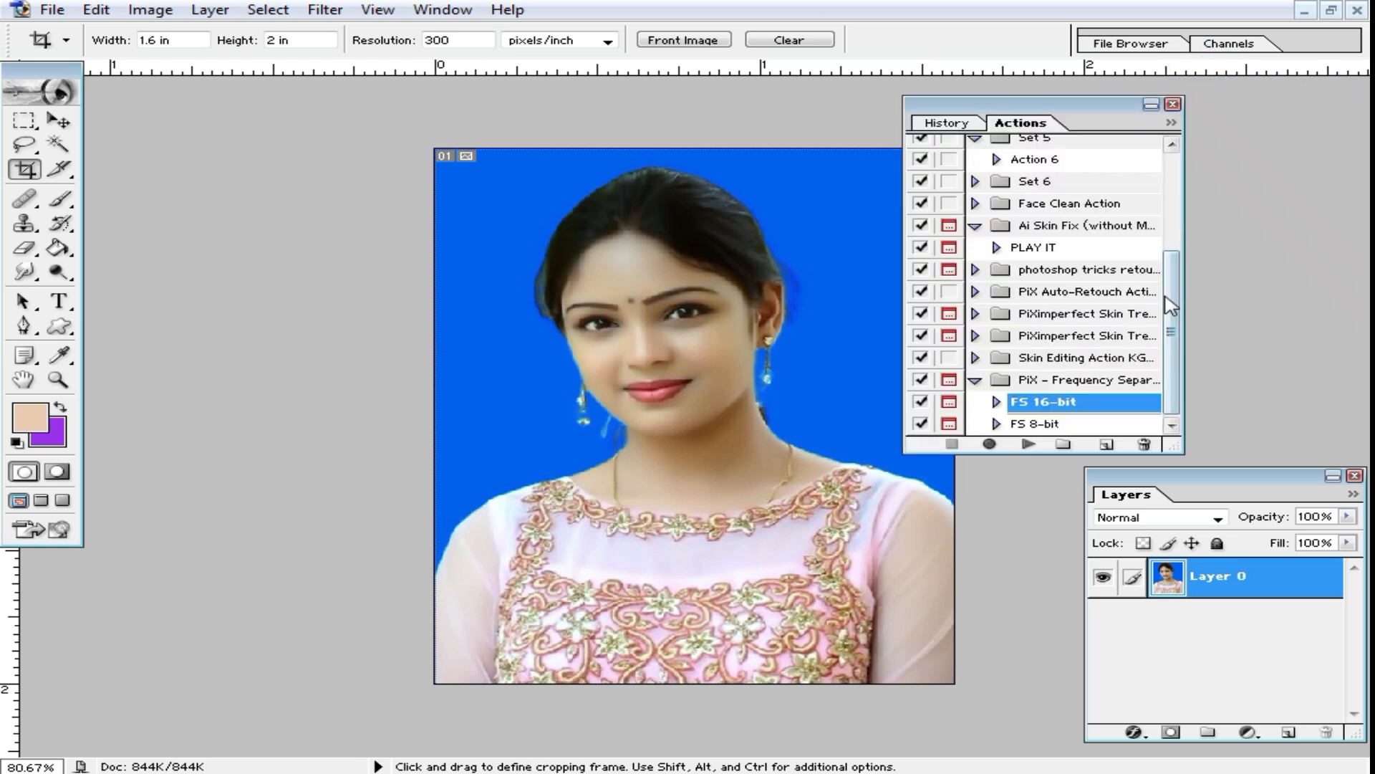
click(1173, 123)
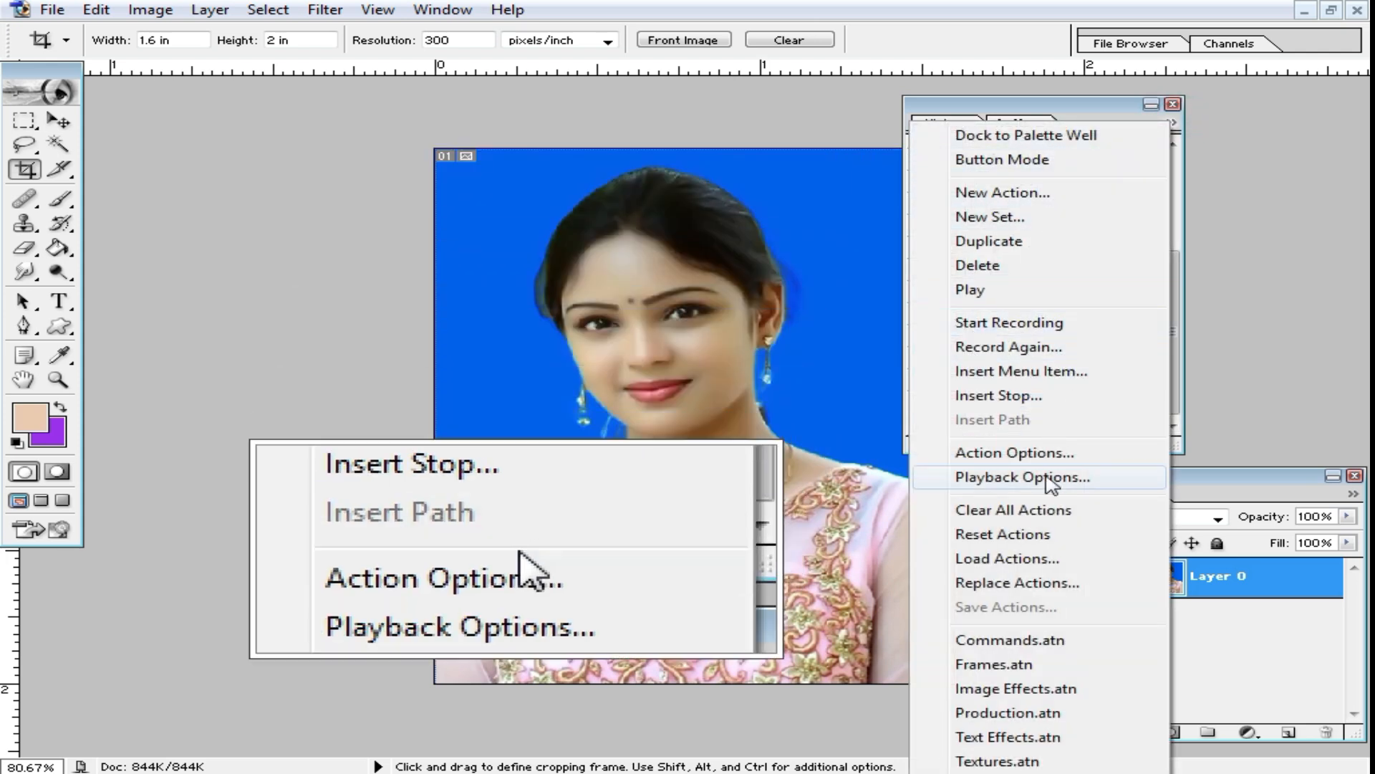
click(1009, 561)
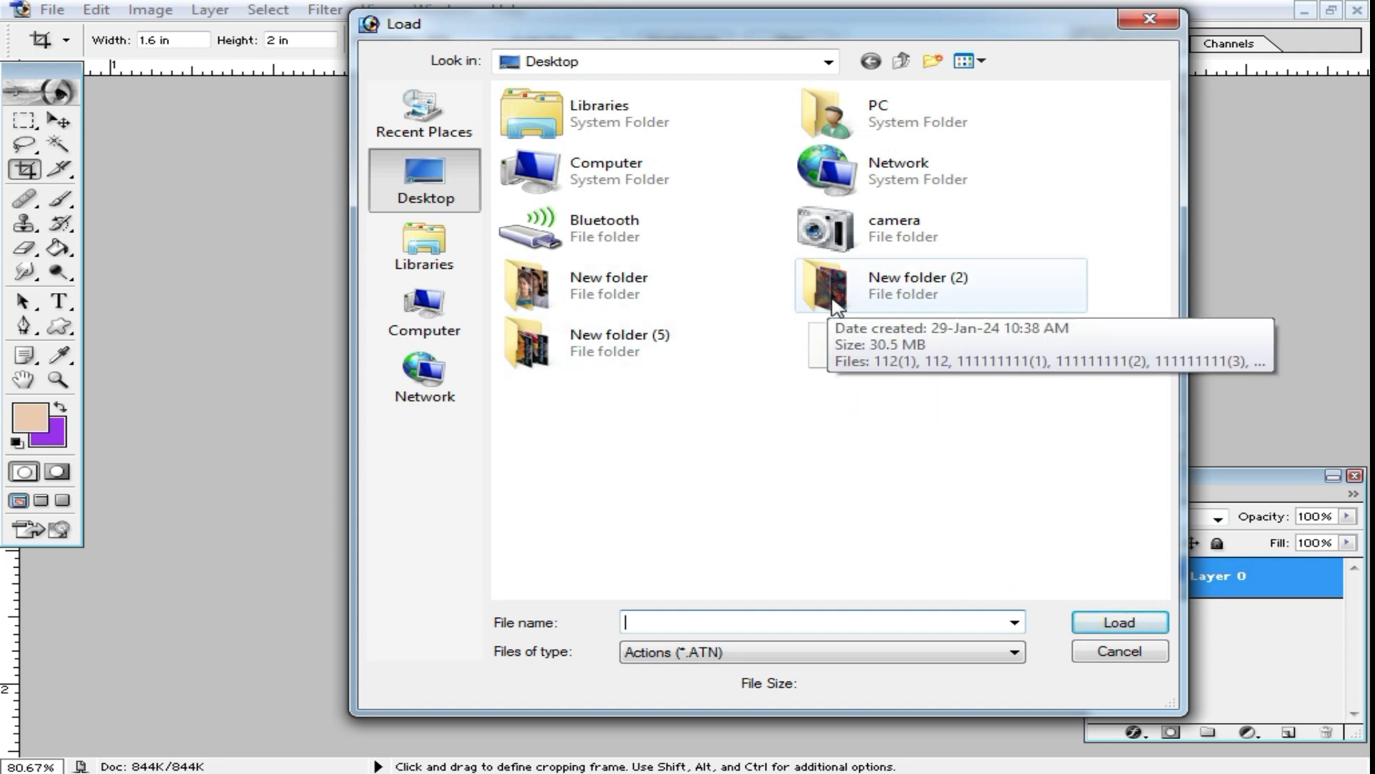
Step: Browse on the SOFTWEAR (F:) drive to the New folder inside softwear > Action Photoshop
click(445, 322)
double_click(639, 204)
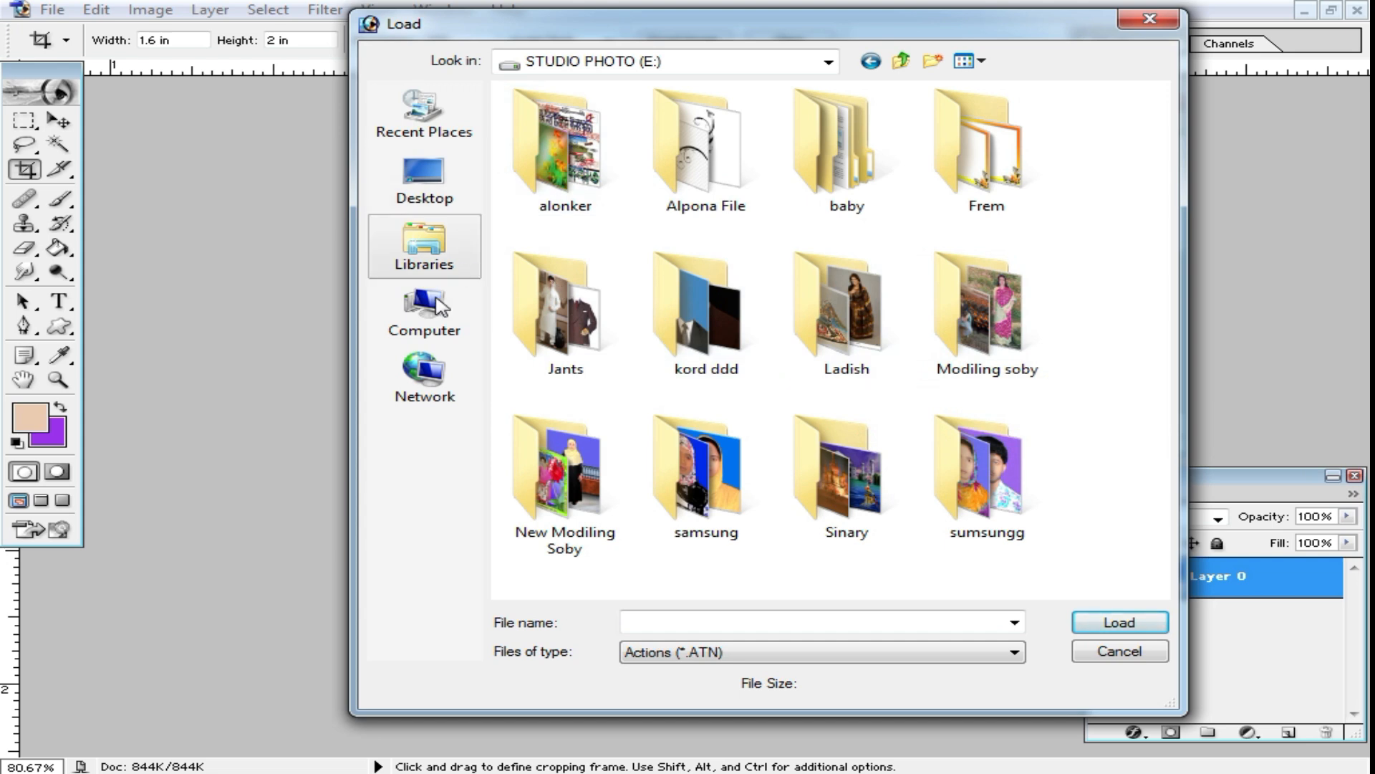
click(450, 319)
double_click(930, 208)
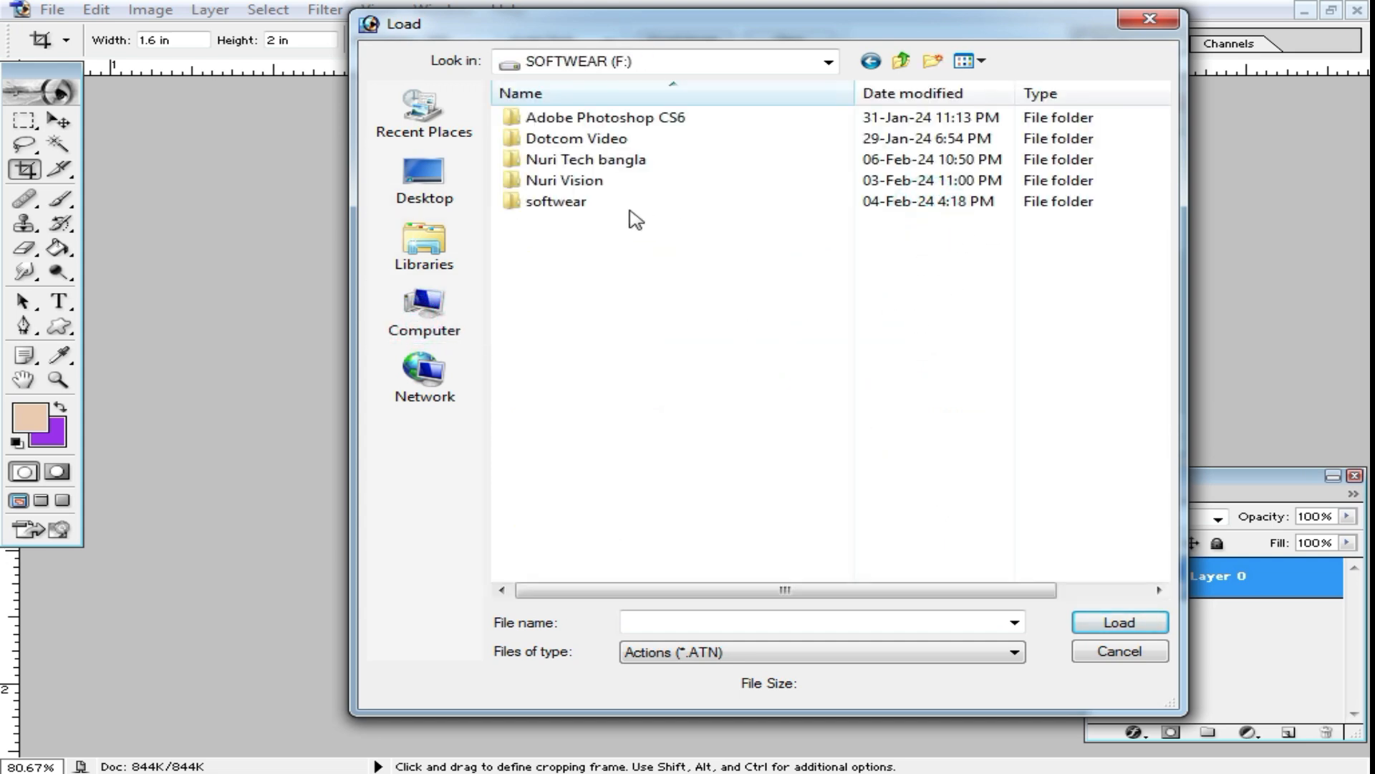
double_click(575, 203)
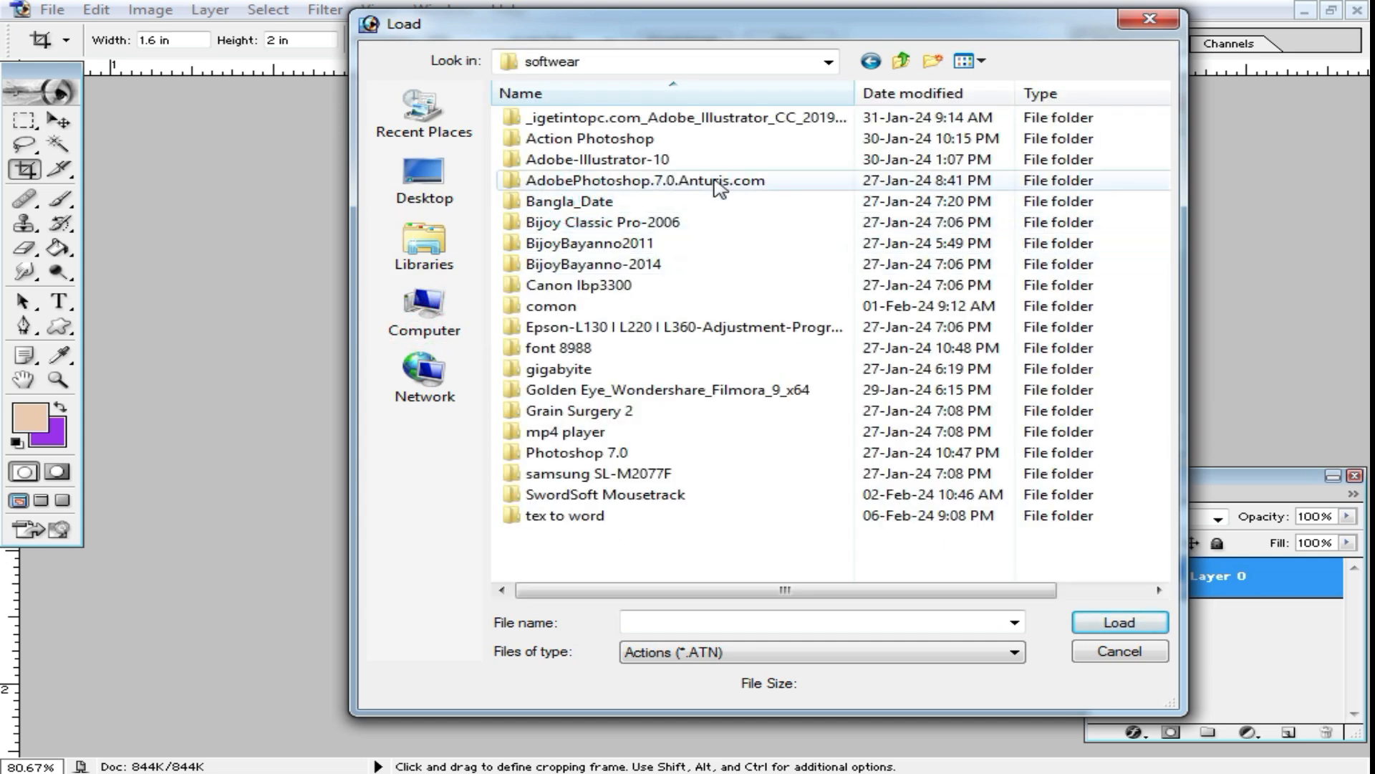
double_click(587, 139)
scroll(731, 323, right, 3)
scroll(731, 362, left, 3)
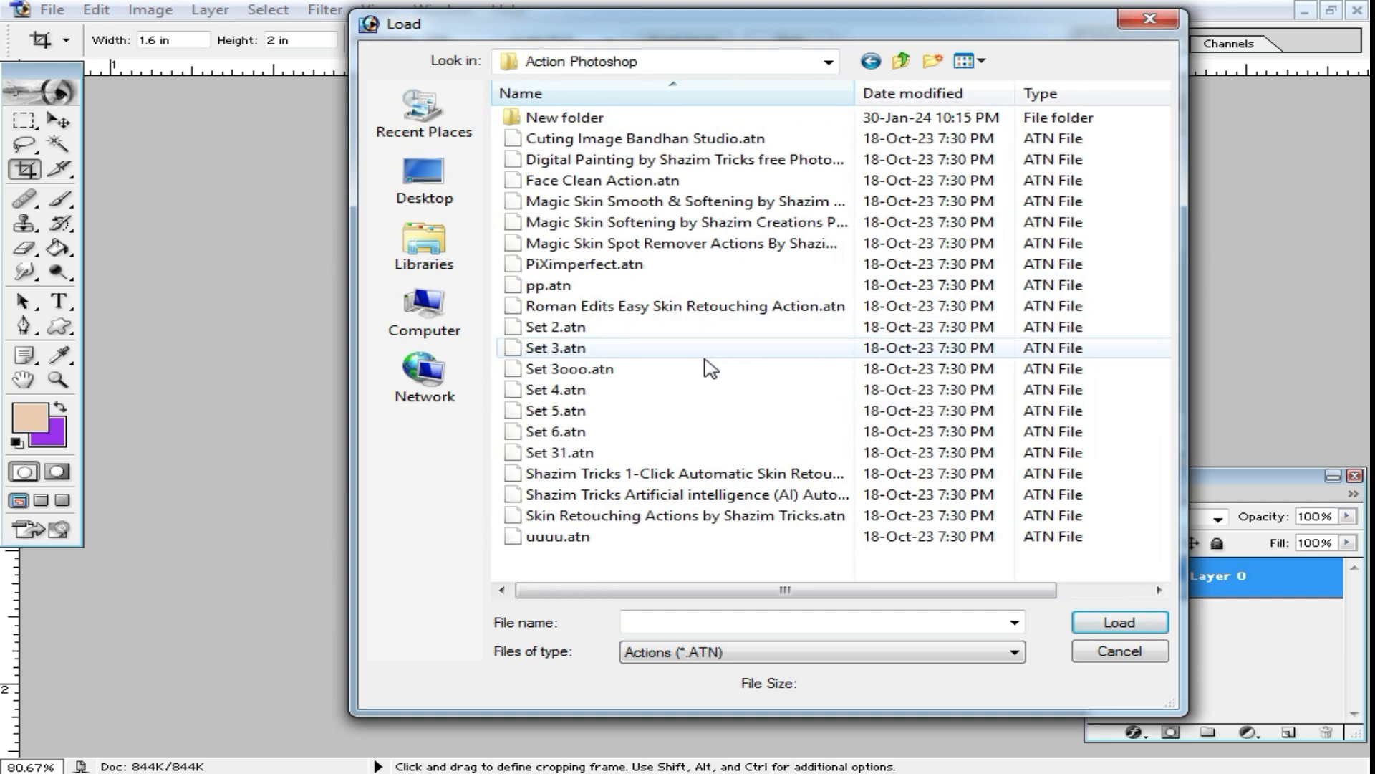
double_click(566, 117)
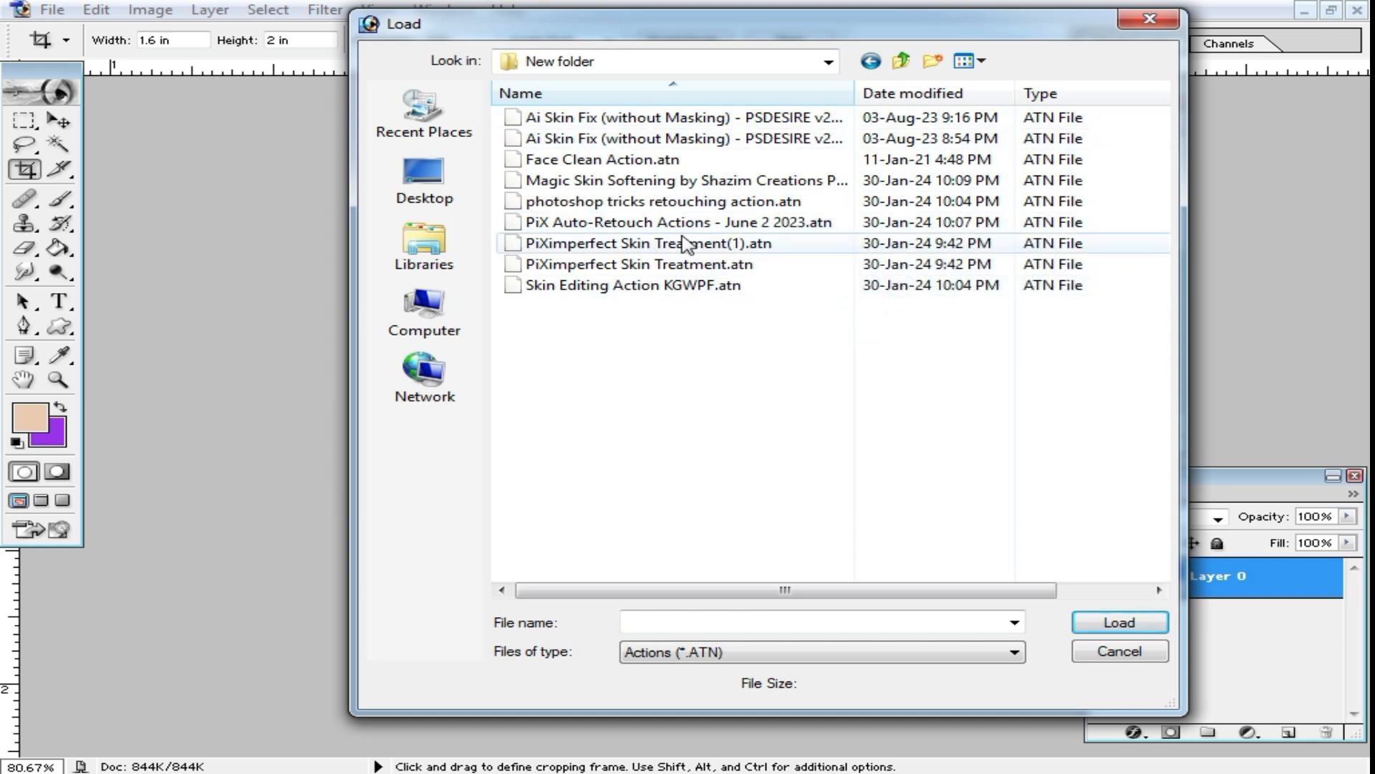
Step: Select the Skin Editing Action KGWPF.atn file, then close the load dialog and the Actions palette without loading it
click(662, 222)
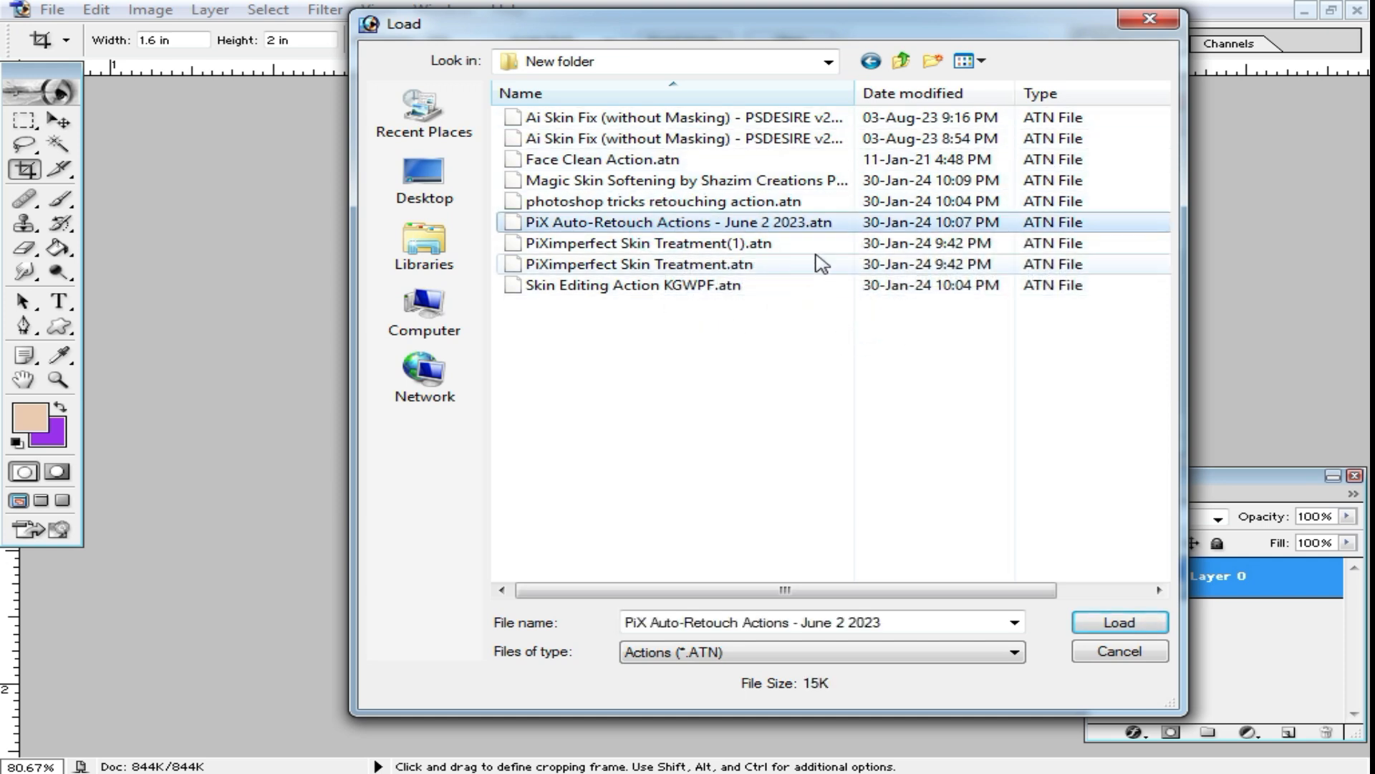
click(623, 242)
click(616, 222)
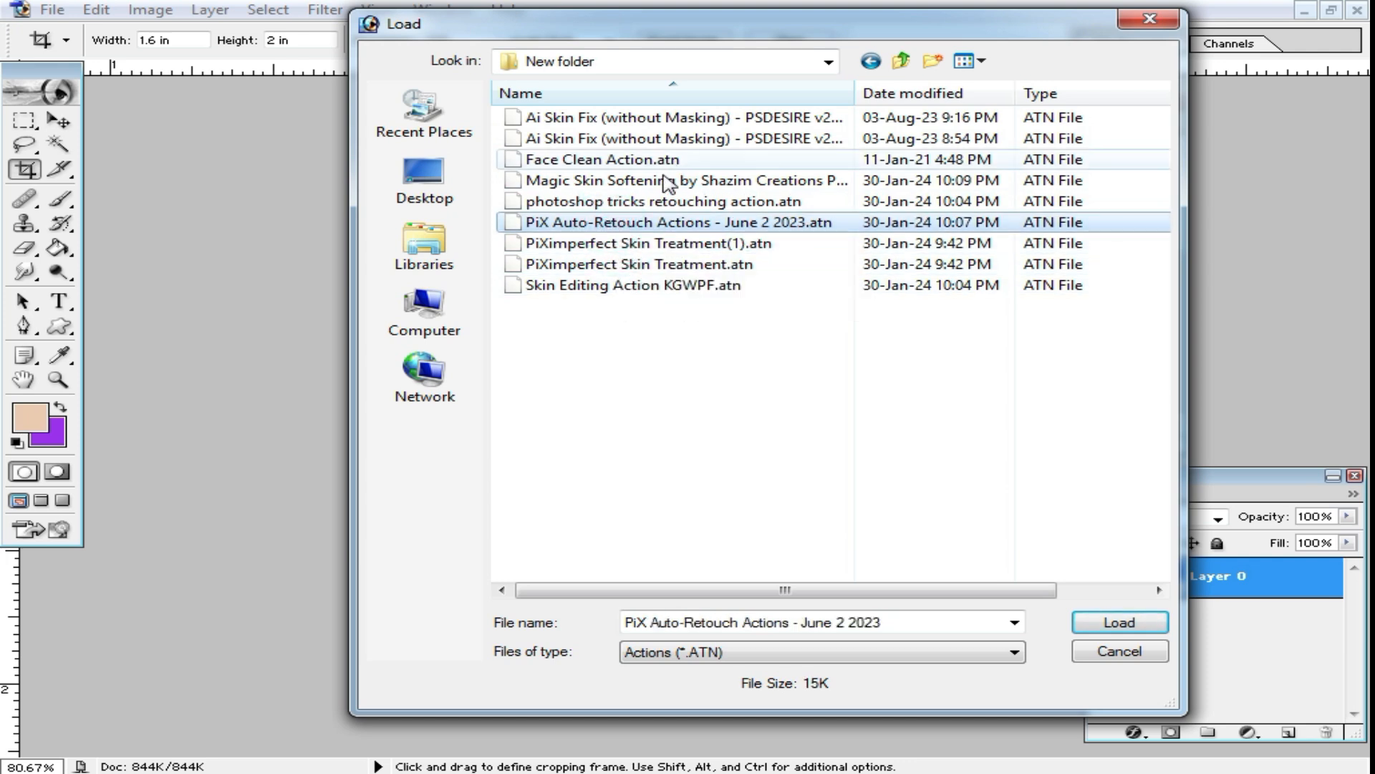
click(637, 286)
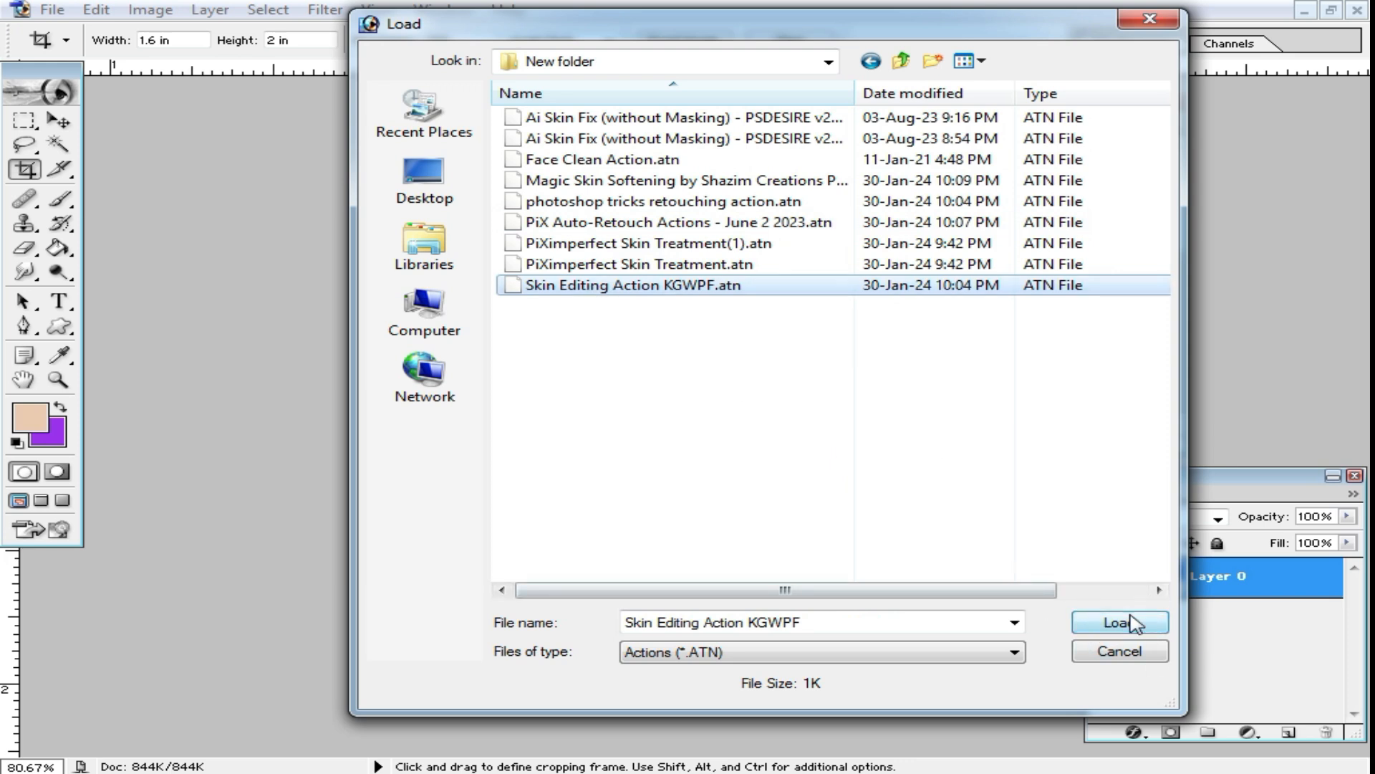
click(1148, 22)
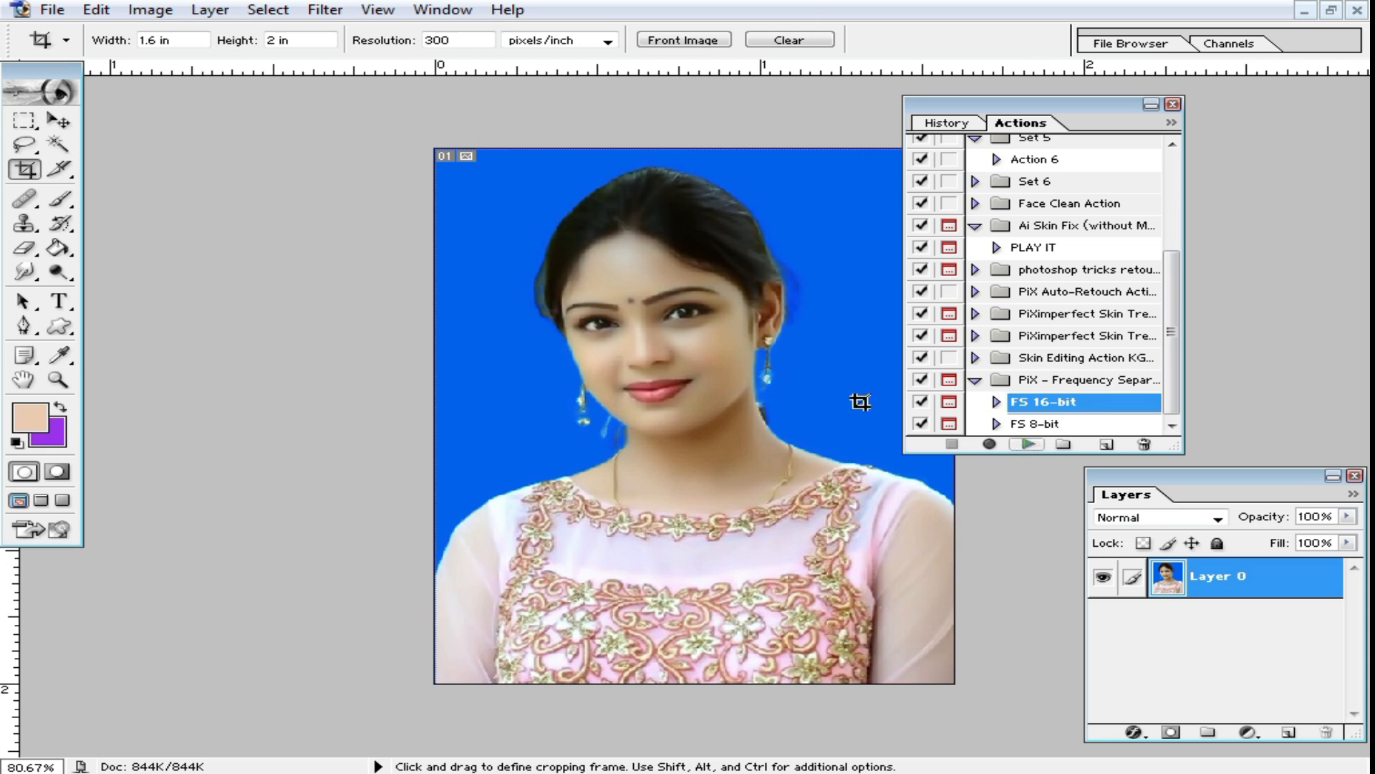
drag(1029, 115, 1113, 128)
click(1299, 123)
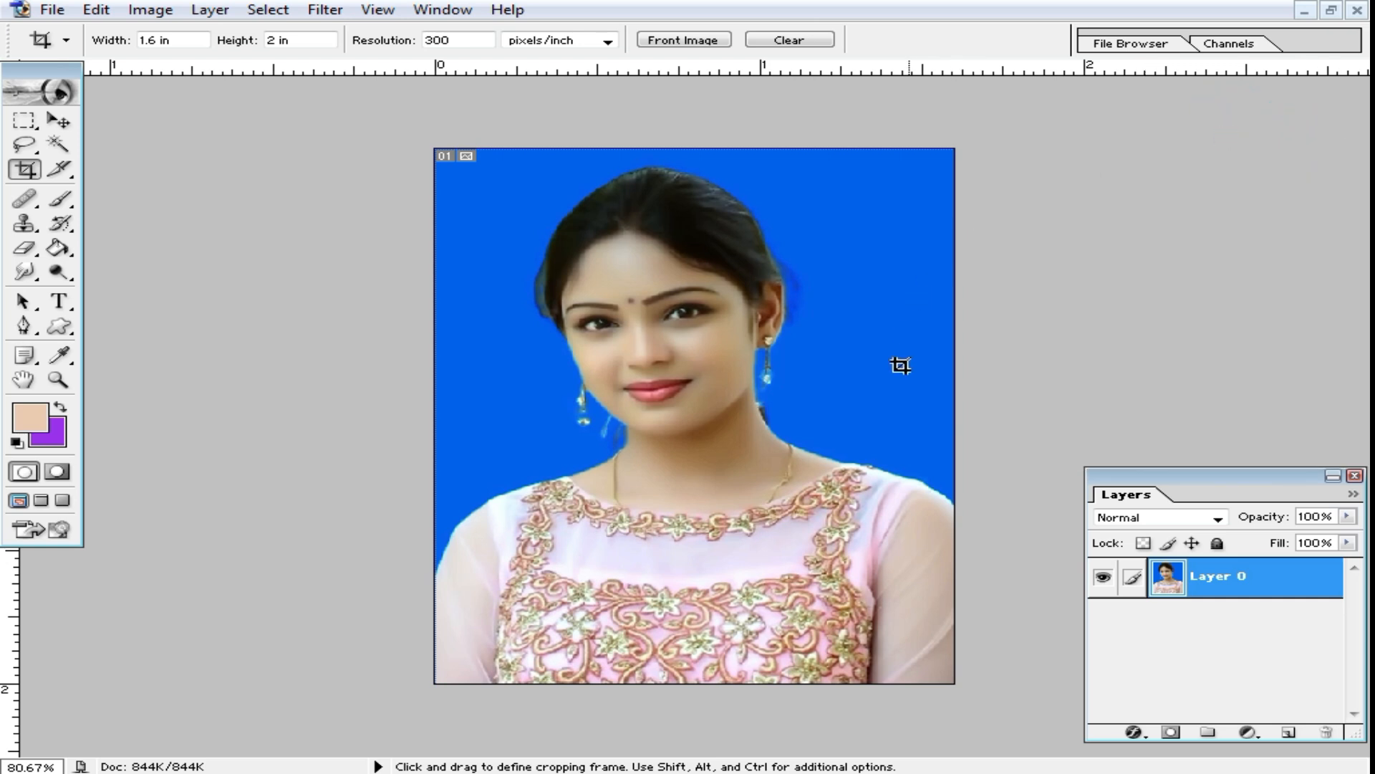
Step: Create a new A4 document of 210 × 297 mm at 300 pixels/inch in RGB Color with white contents
key(ctrl)
key(ctrl+n)
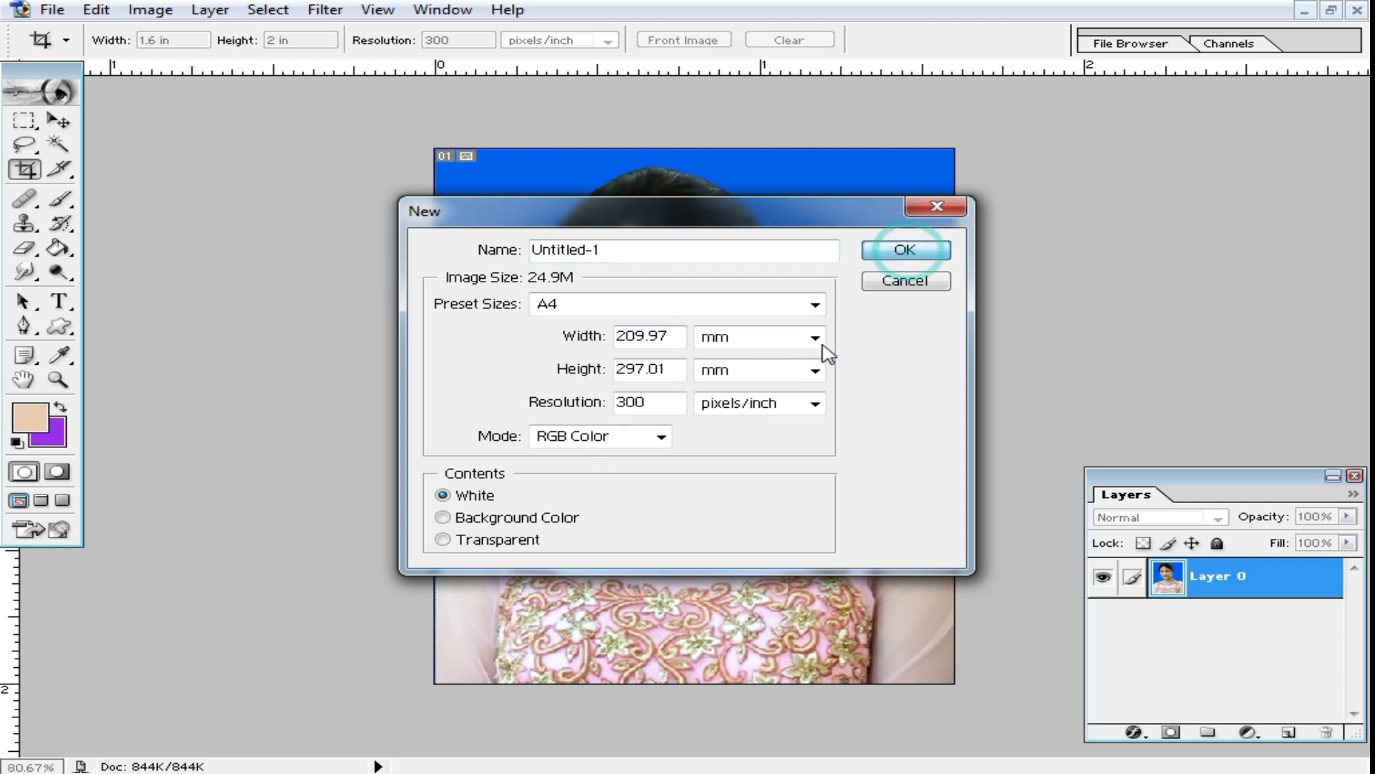
click(814, 304)
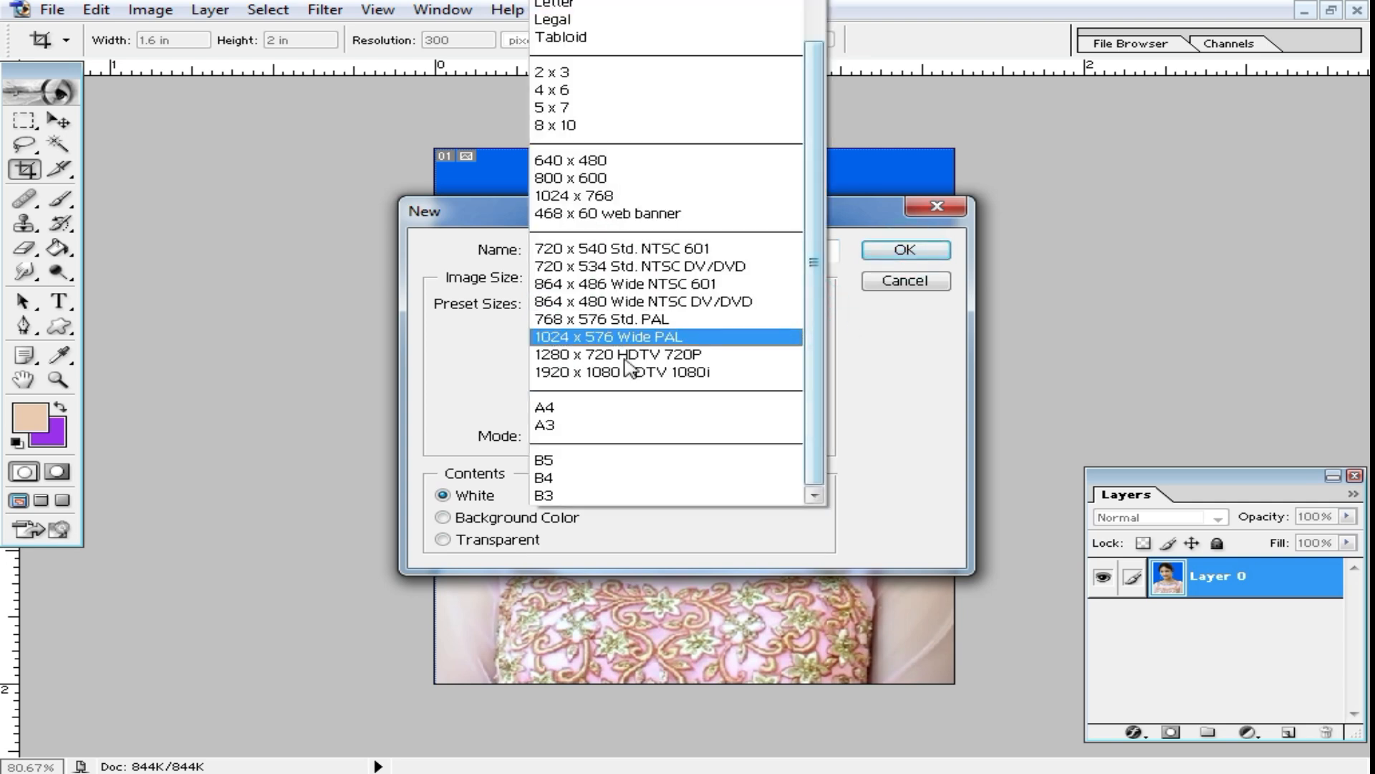
click(595, 410)
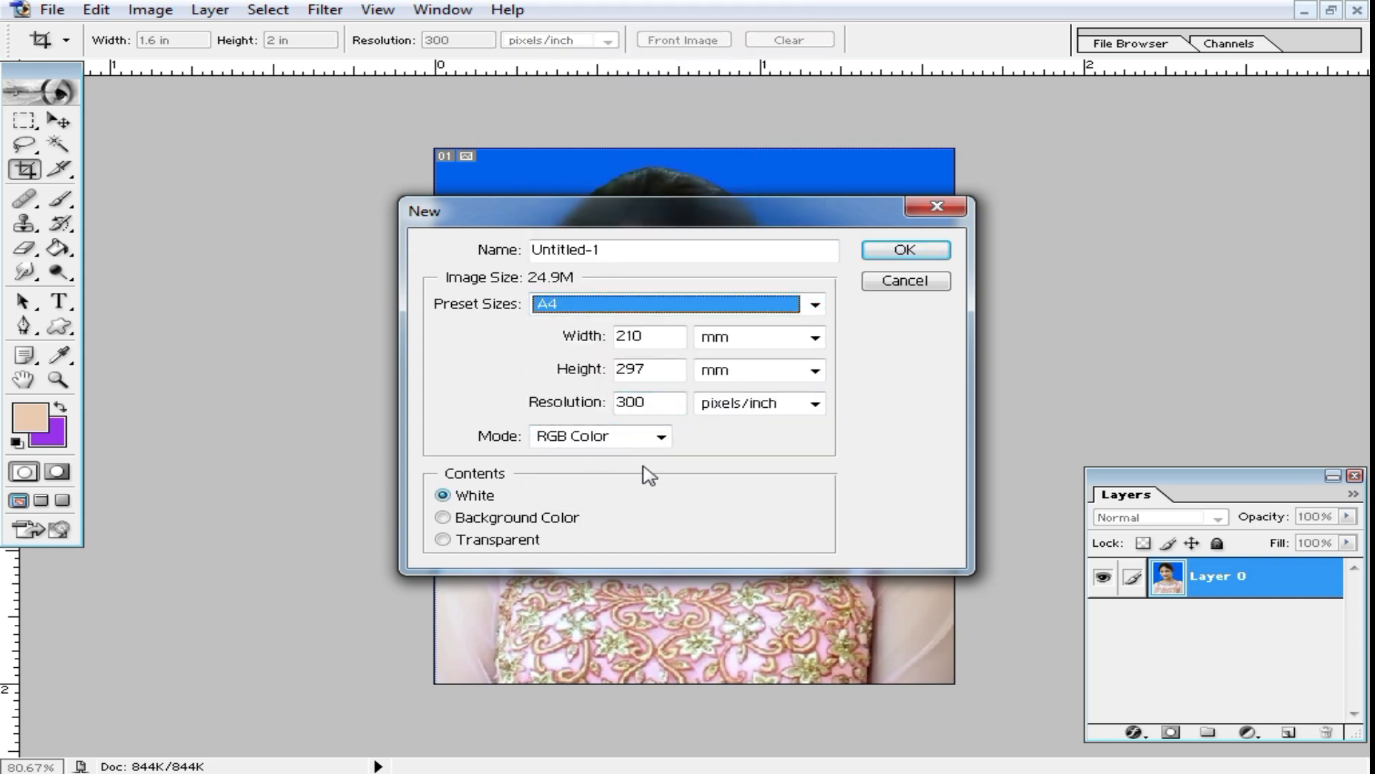
click(905, 250)
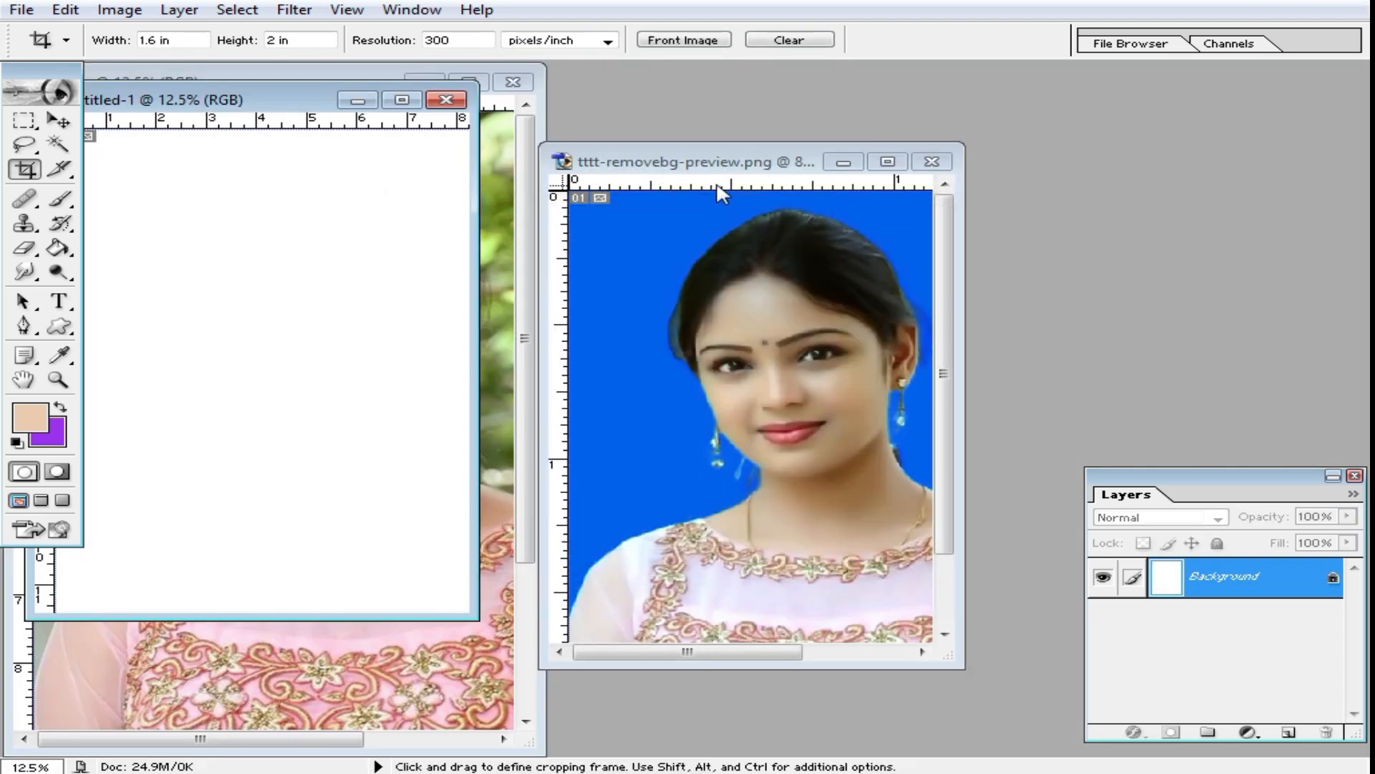
Step: Copy the finished portrait into the blank A4 document and maximize that document's window
click(712, 163)
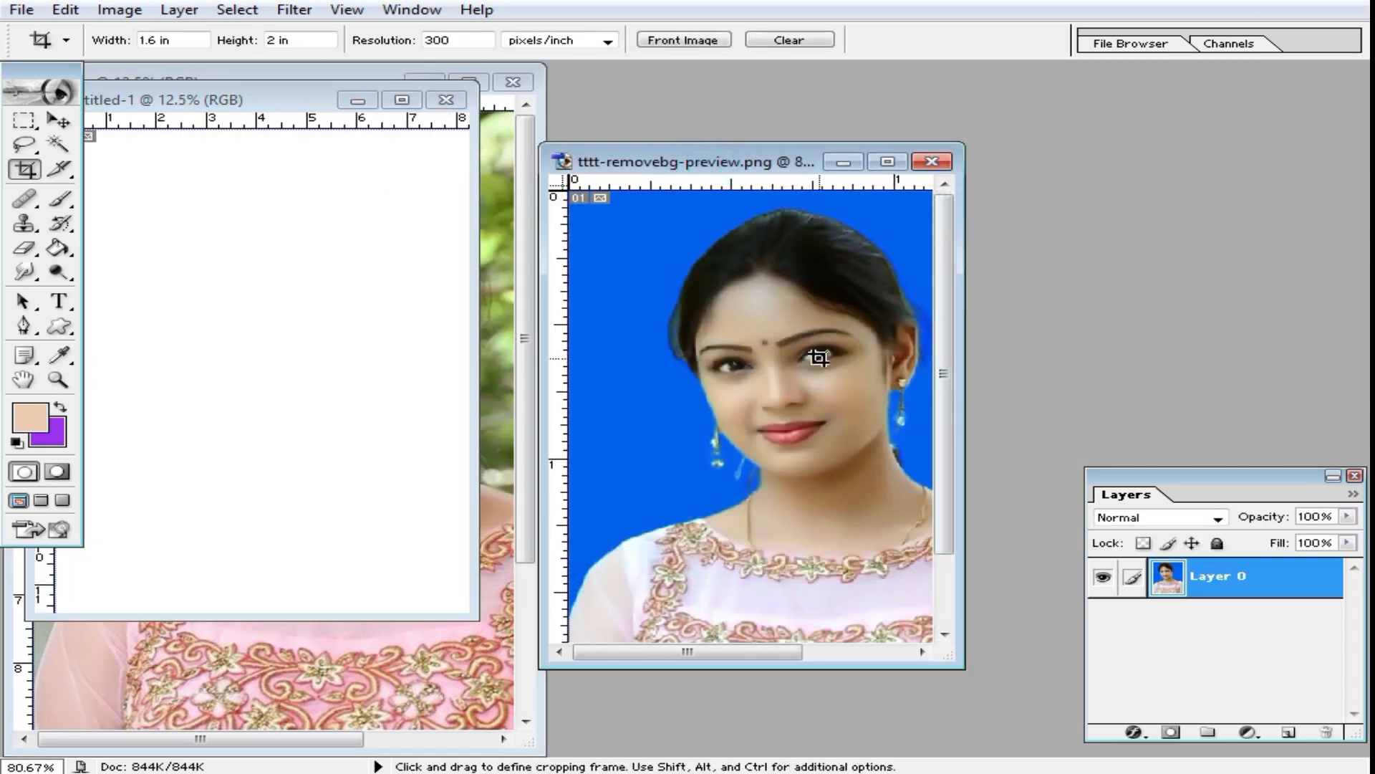
drag(808, 348, 216, 250)
double_click(279, 98)
ctrl+click(562, 230)
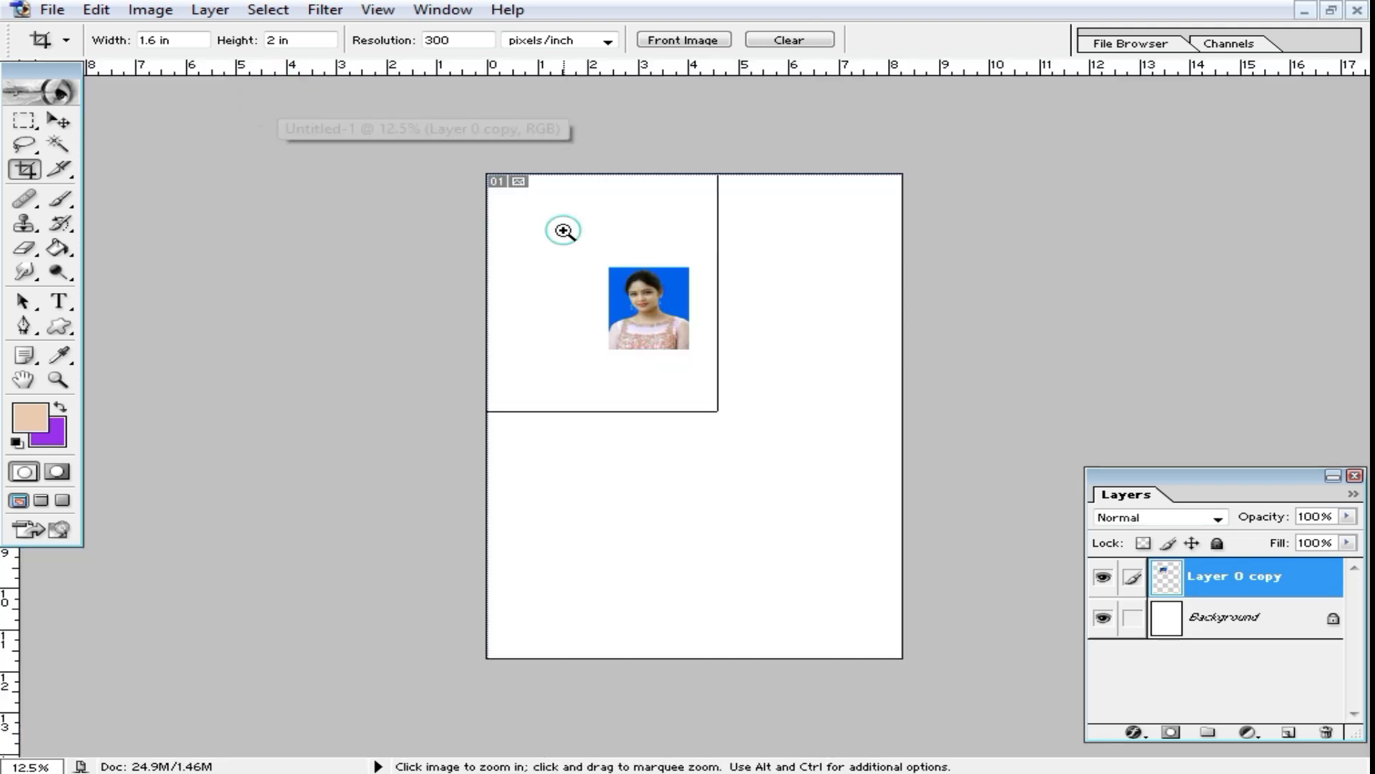
ctrl+click(562, 230)
Step: Arrange copies of the portrait in a row of four along the page's top edge and merge them into one layer
click(63, 127)
drag(587, 397, 864, 214)
key(ctrl+e)
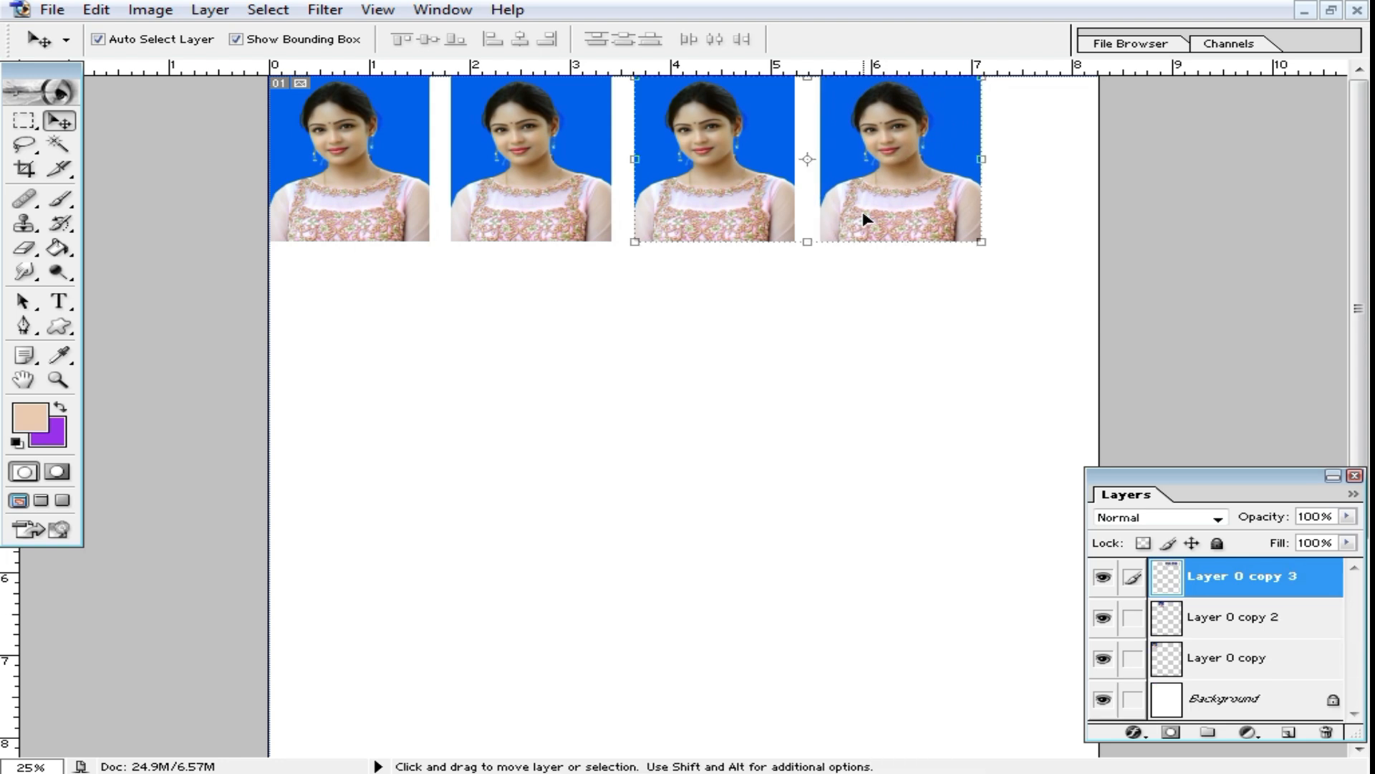
key(ctrl+e)
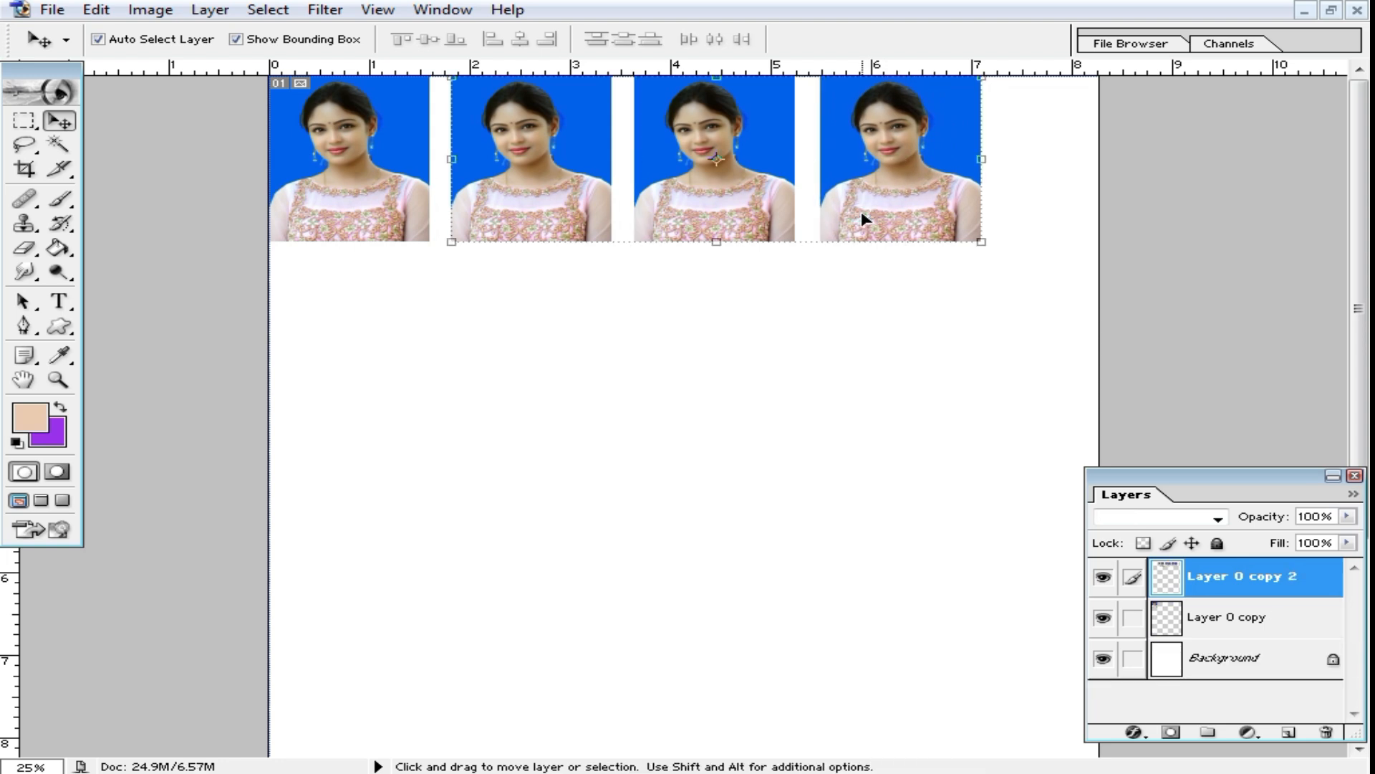
key(ctrl+e)
Step: Duplicate the row of four portraits three times down the A4 page to form four evenly stacked rows
drag(674, 203, 686, 375)
drag(729, 301, 737, 661)
drag(719, 518, 717, 507)
drag(705, 676, 701, 658)
alt+click(688, 428)
key(ctrl+0)
ctrl+click(712, 298)
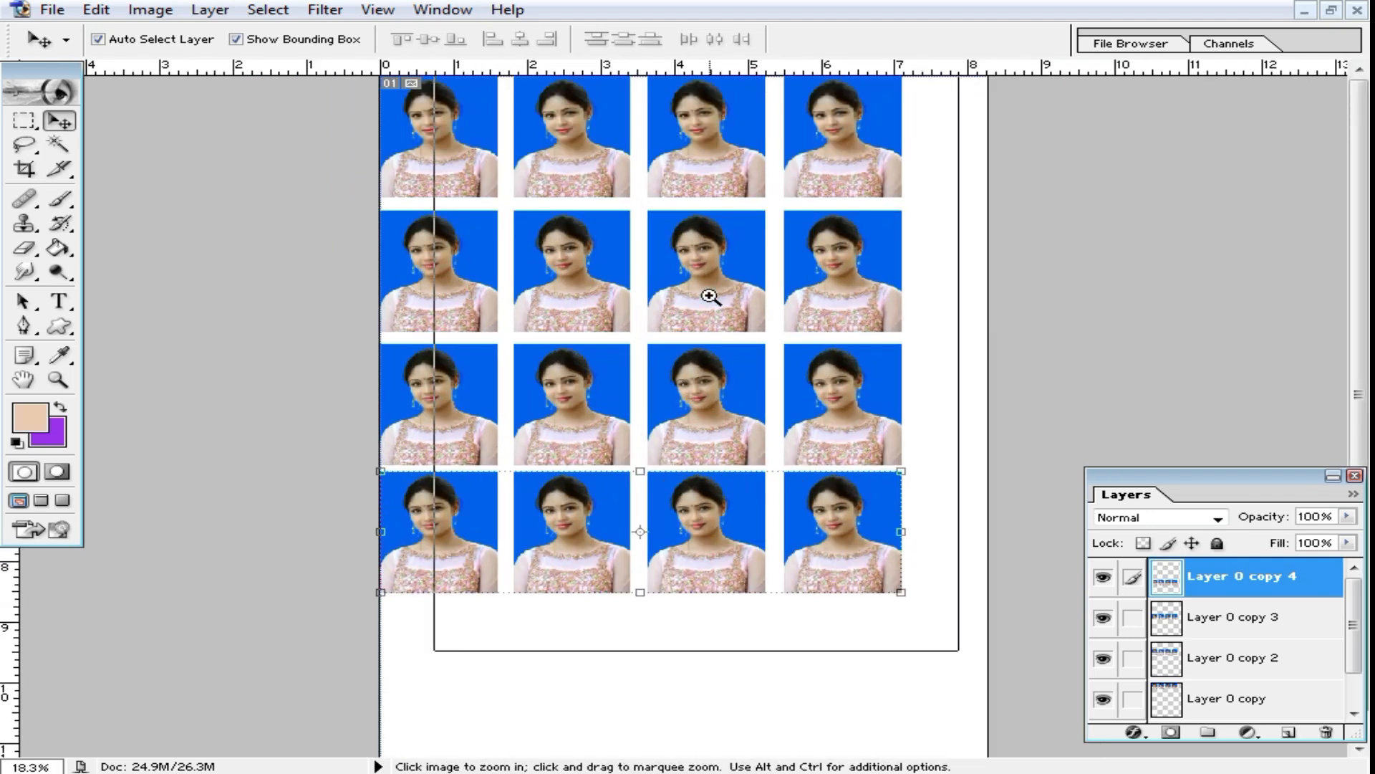
ctrl+click(712, 298)
Step: Close the A4 photo sheet and return to the blue-background portrait, maximized and fitted to the screen
click(1331, 10)
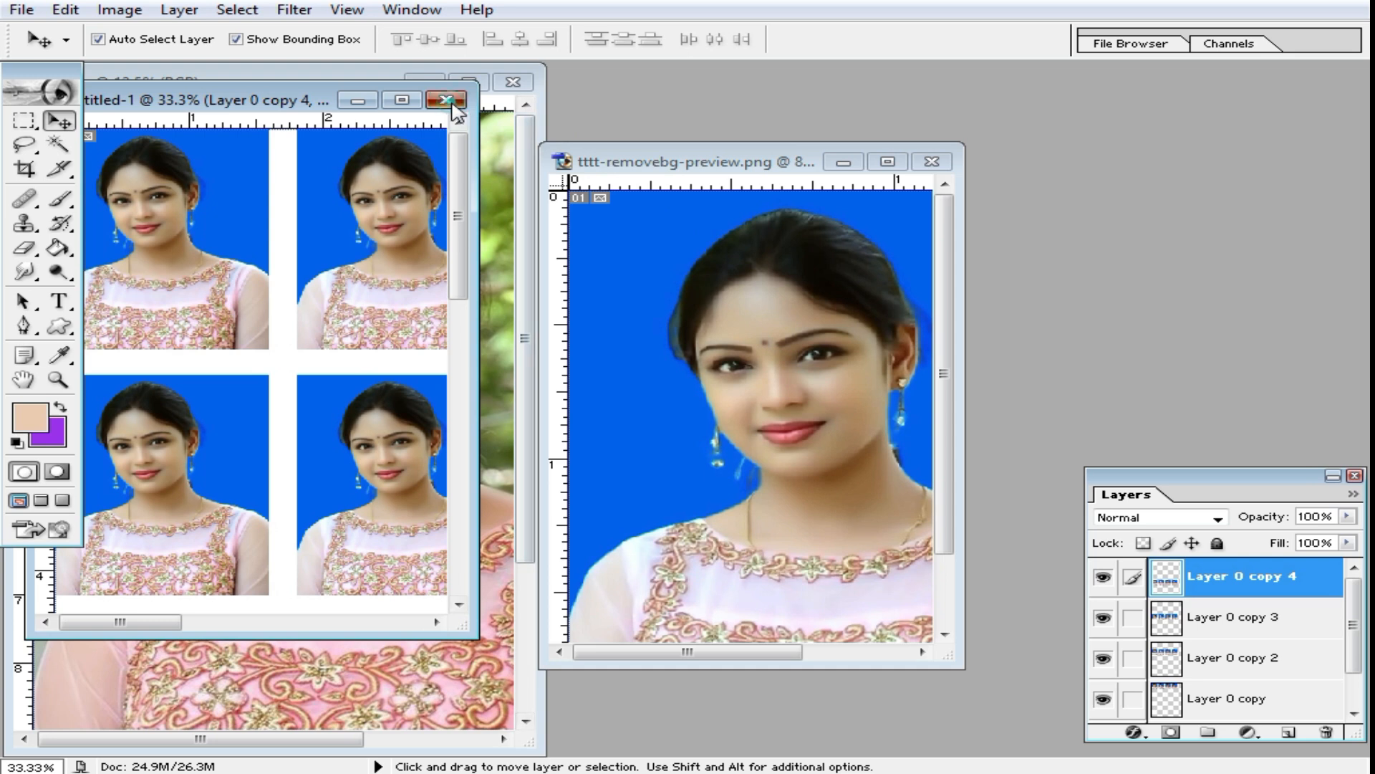
click(446, 99)
click(715, 299)
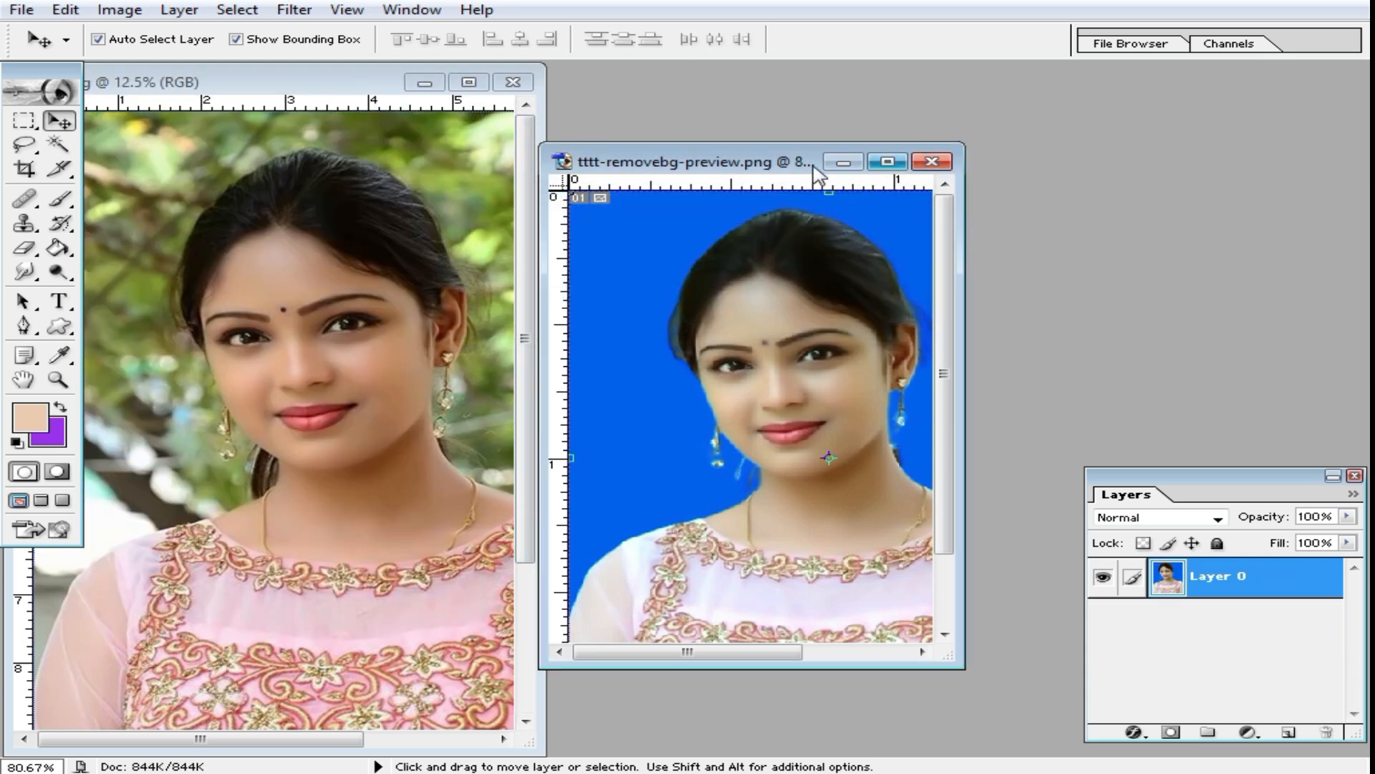
double_click(720, 165)
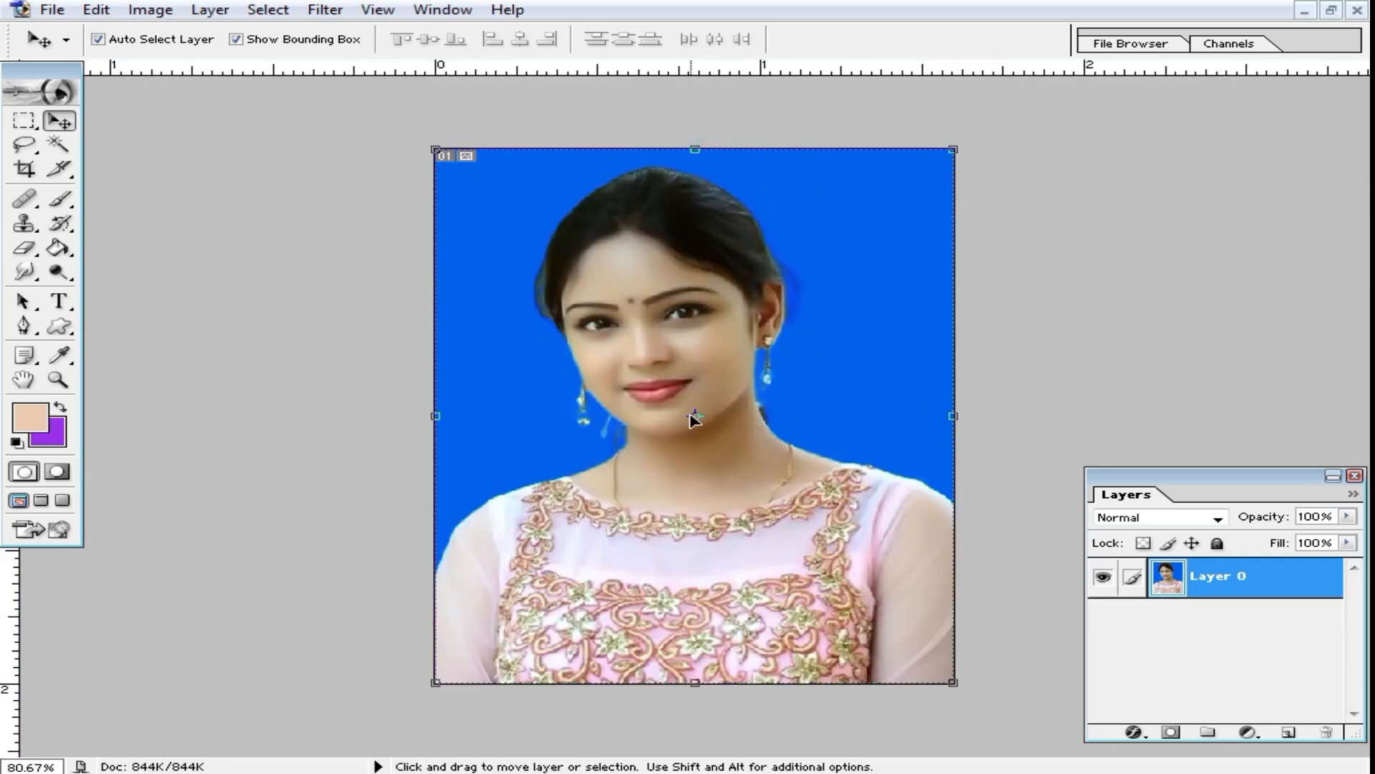
key(ctrl+0)
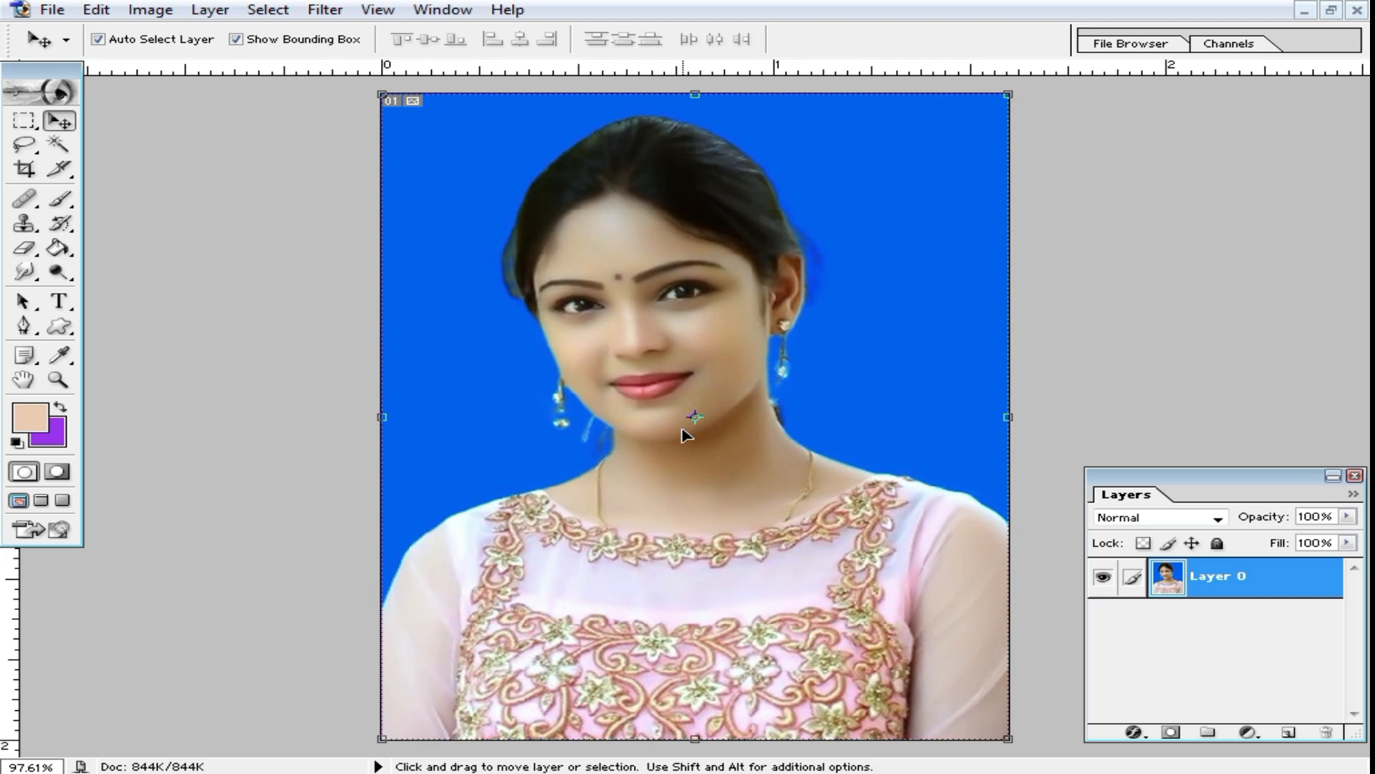